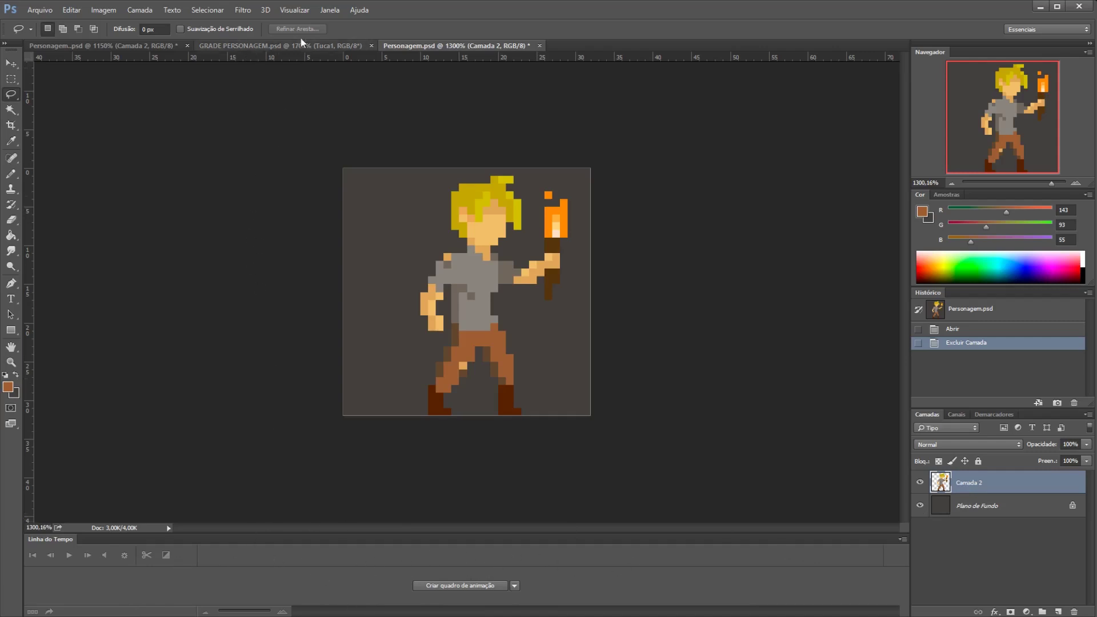
Choose the frame animation mode in the timeline and create the frame animation from the character document.
click(296, 11)
mouse_move(331, 11)
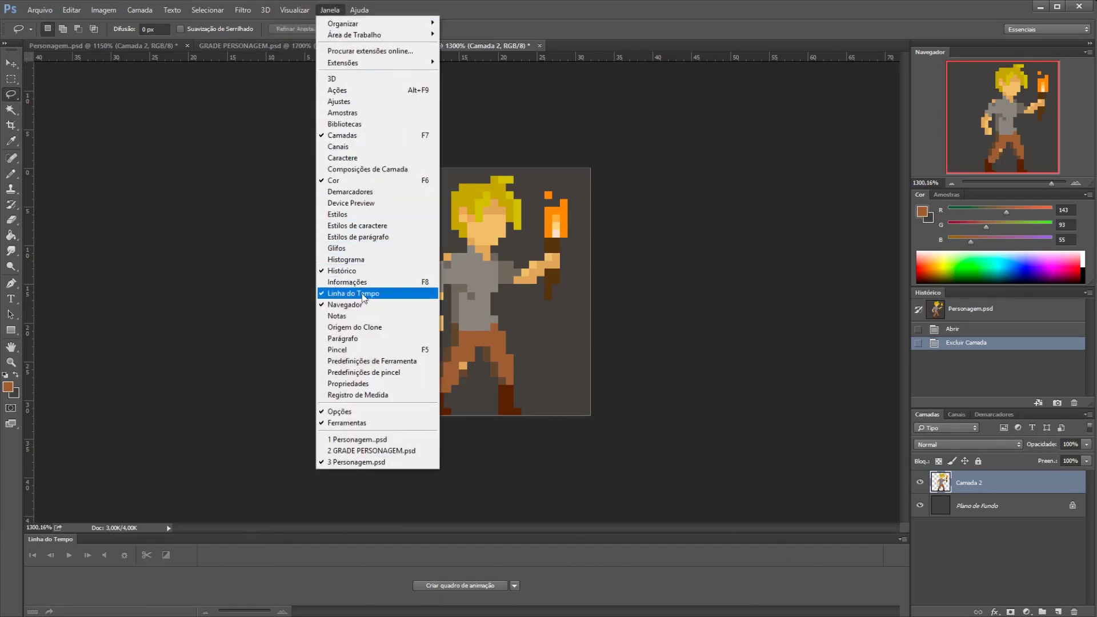
click(280, 294)
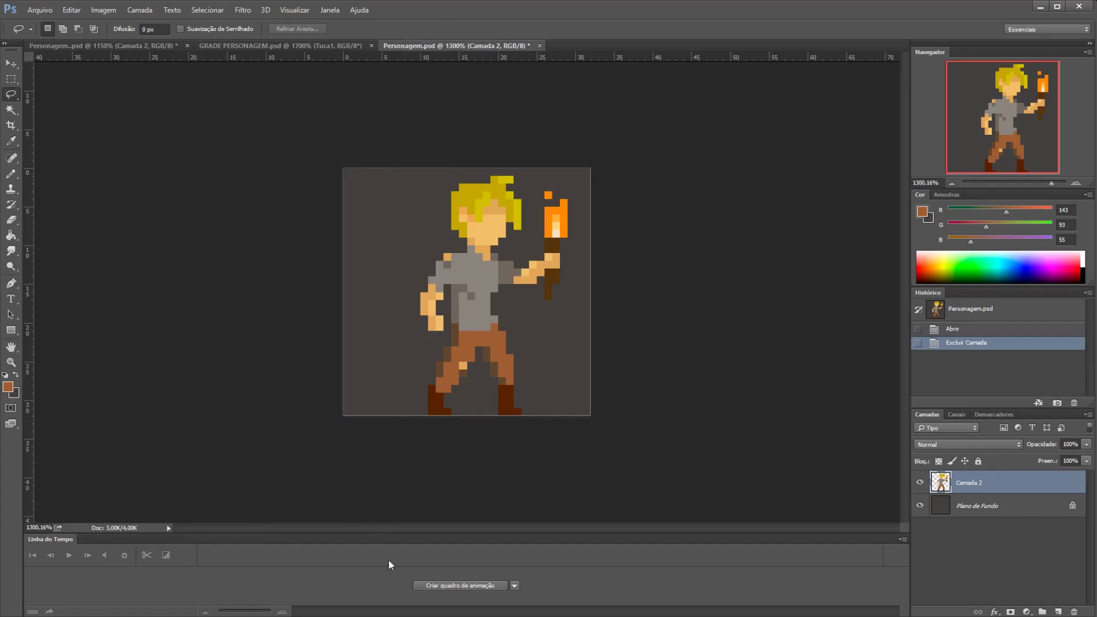
click(512, 586)
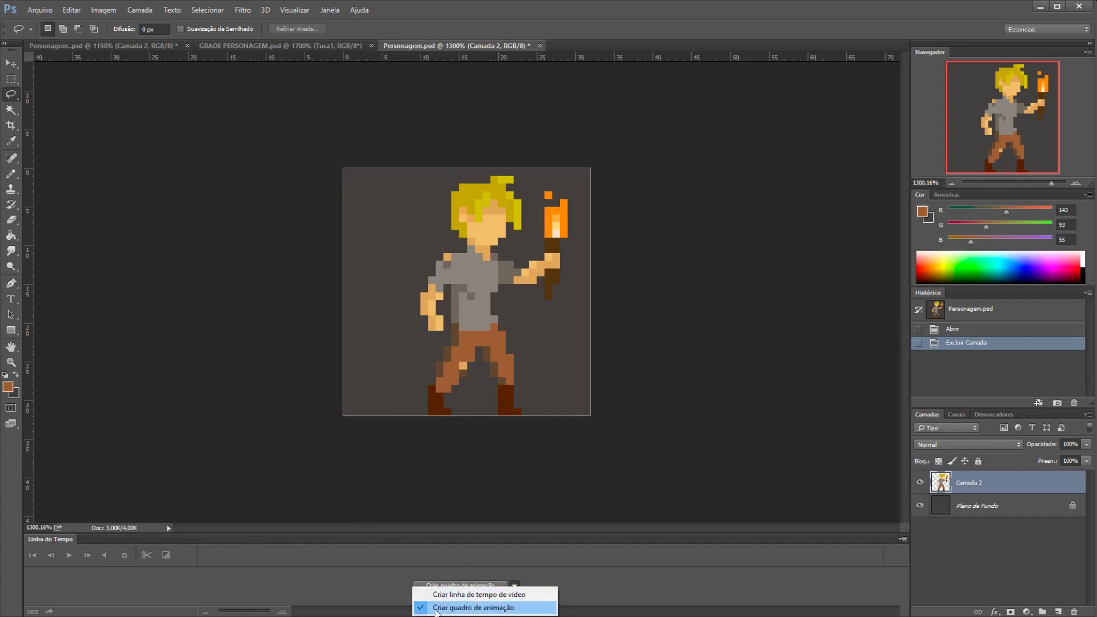
click(464, 610)
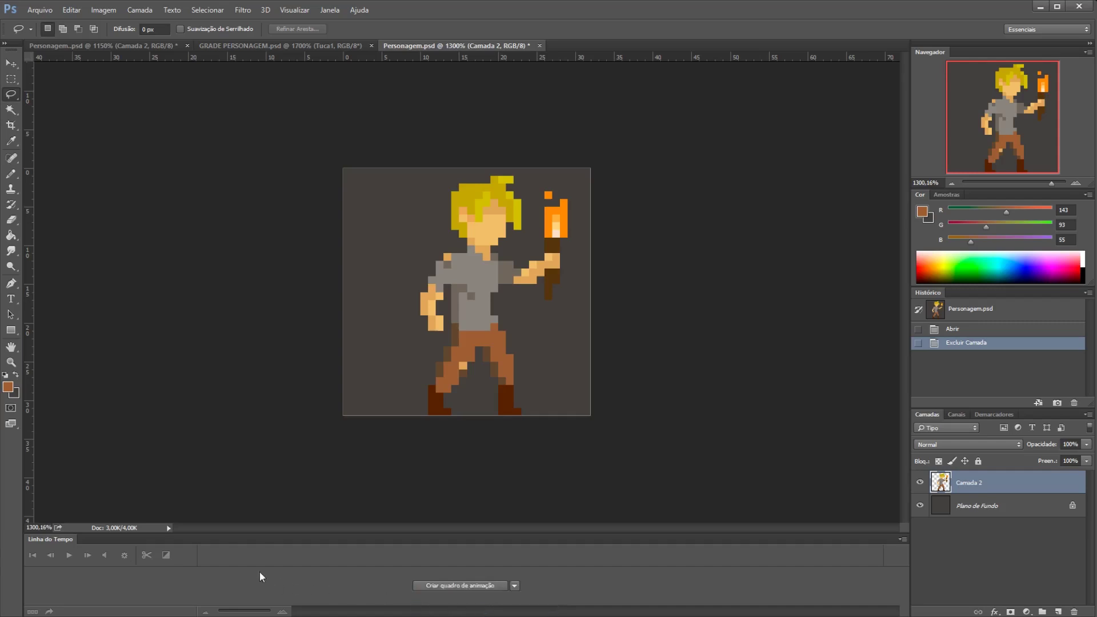
click(454, 588)
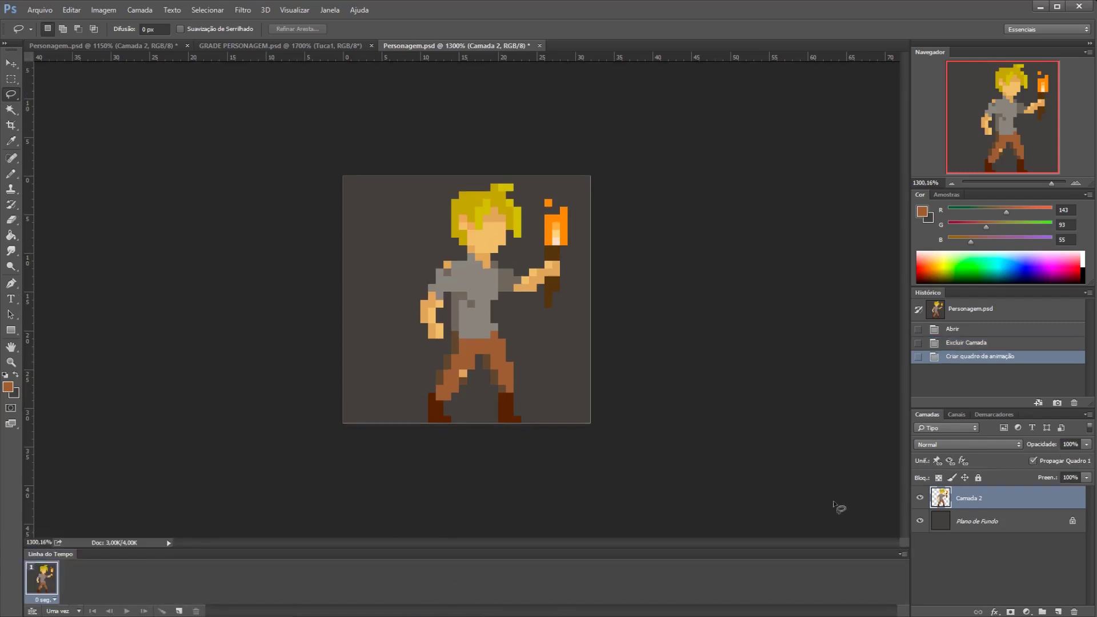
Duplicate the character layer Camada 2 with its default name and add a second animation frame.
right_click(967, 500)
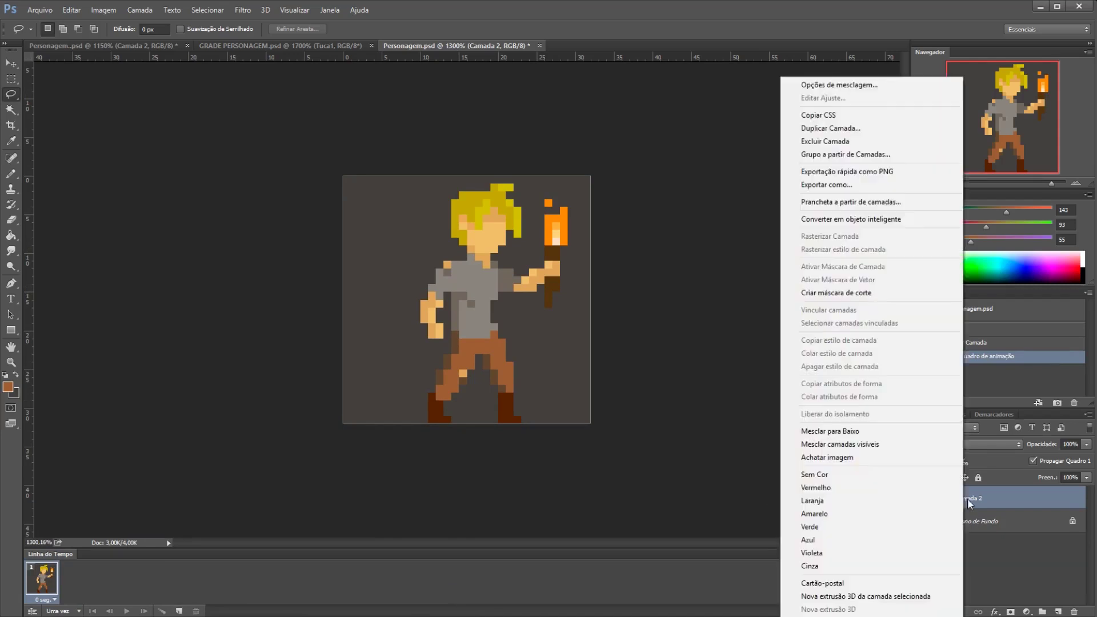
click(854, 129)
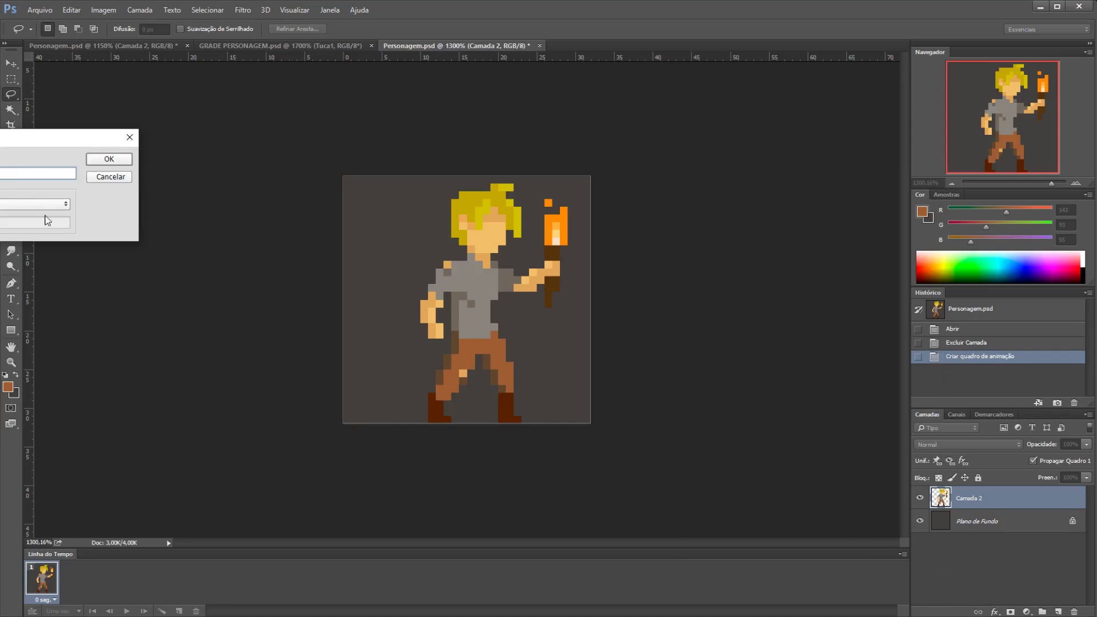
click(109, 160)
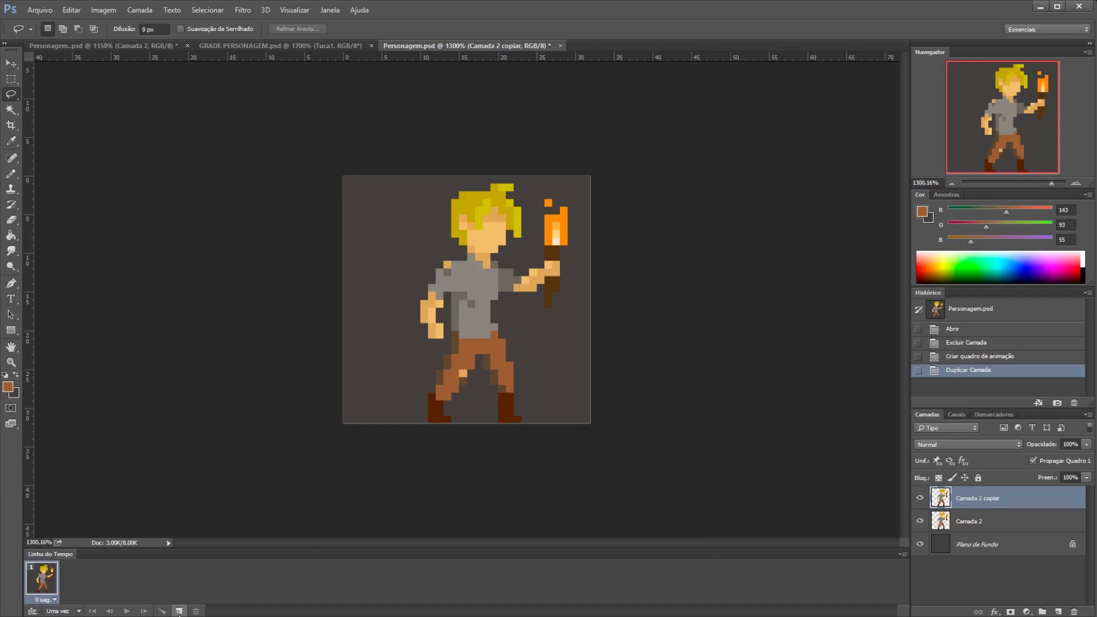
click(179, 611)
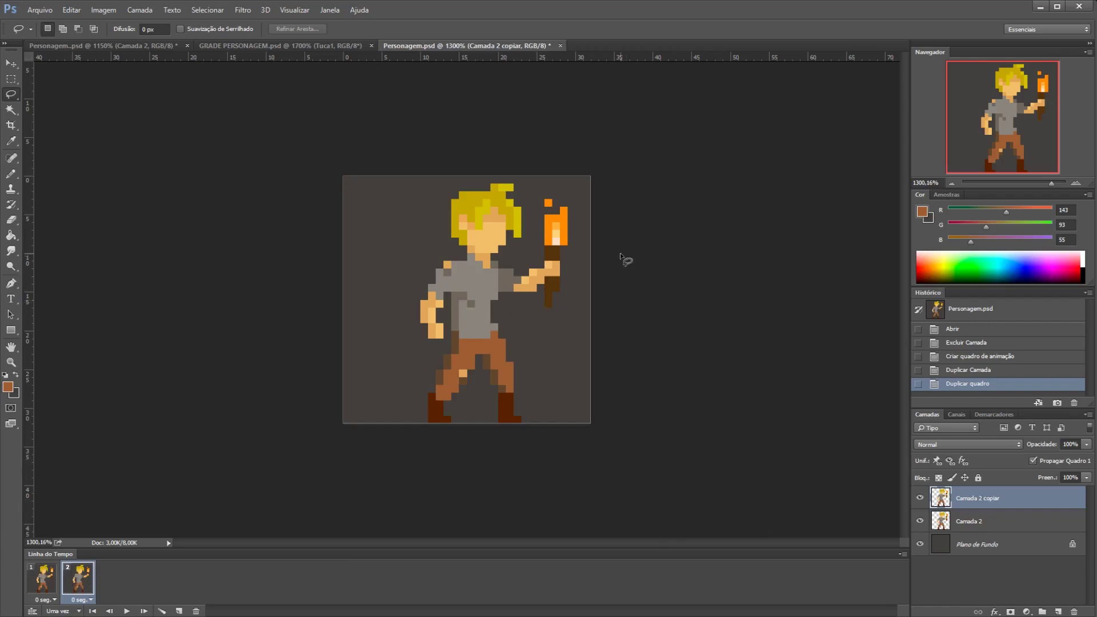
In frame 2, hide Camada 2, lasso the copy's head, torso and rear arm without the torch arm, and nudge them down one pixel.
scroll(674, 263, up, 4)
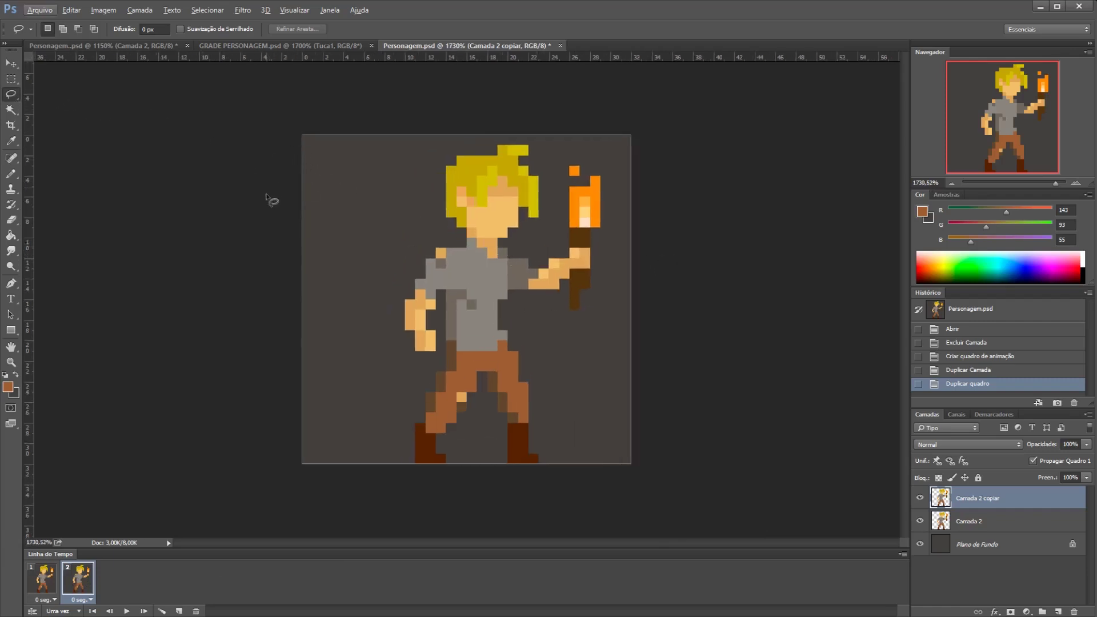
mouse_move(269, 191)
mouse_down()
mouse_move(299, 302)
mouse_move(385, 358)
mouse_move(439, 361)
mouse_move(442, 332)
mouse_move(485, 324)
mouse_move(620, 325)
mouse_move(610, 276)
mouse_up()
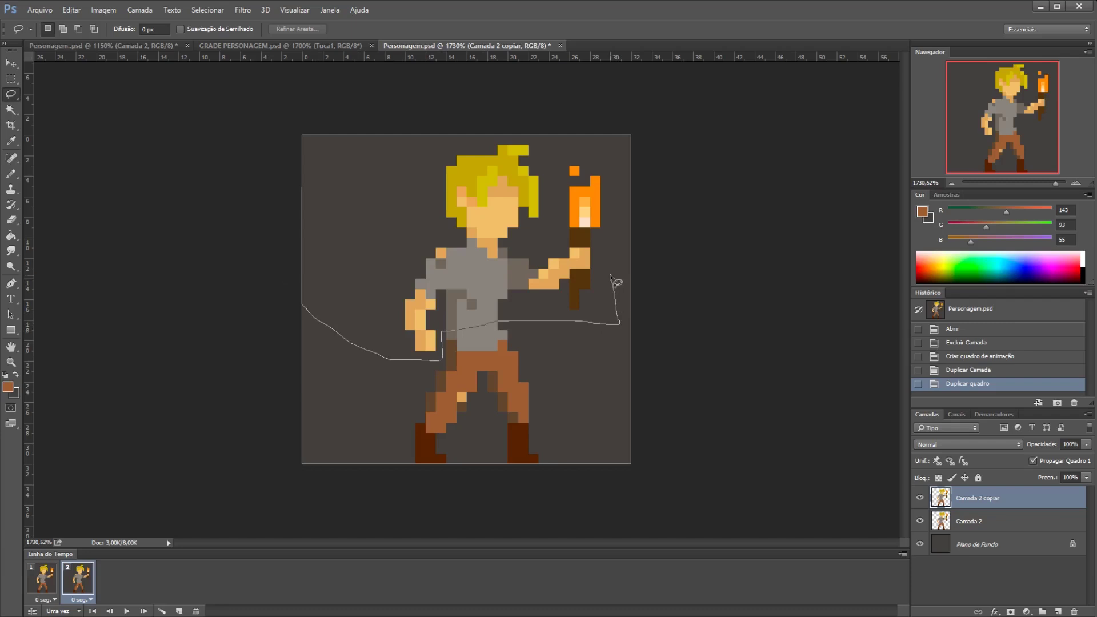
mouse_move(610, 276)
mouse_down()
mouse_move(592, 323)
mouse_move(522, 309)
mouse_move(517, 255)
mouse_move(551, 210)
mouse_move(535, 128)
mouse_move(451, 118)
mouse_move(352, 174)
mouse_move(322, 263)
mouse_up()
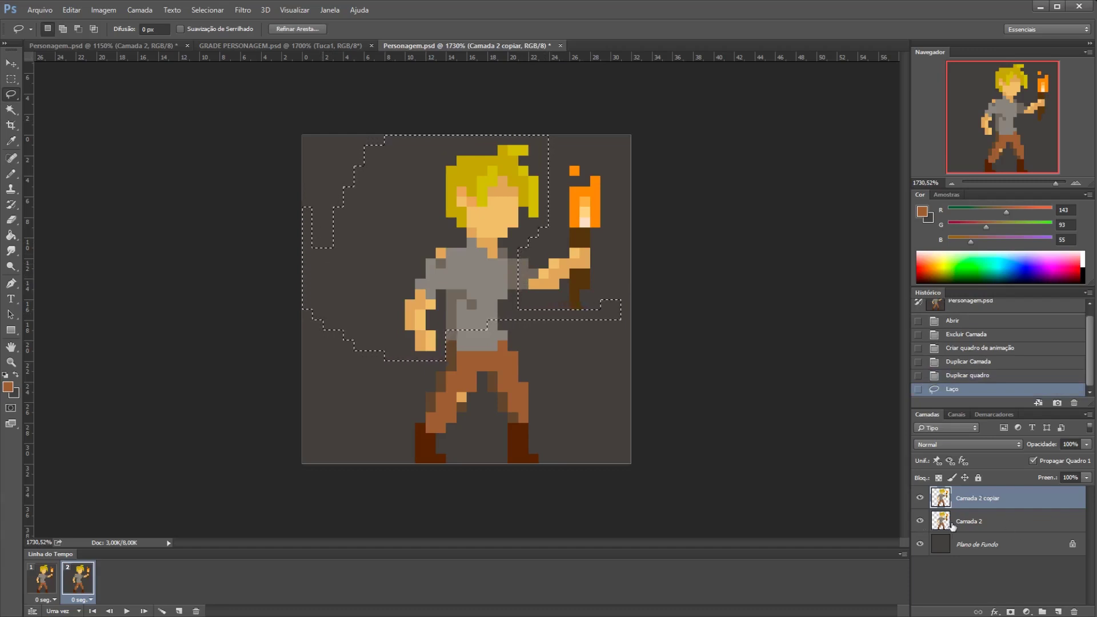
click(920, 521)
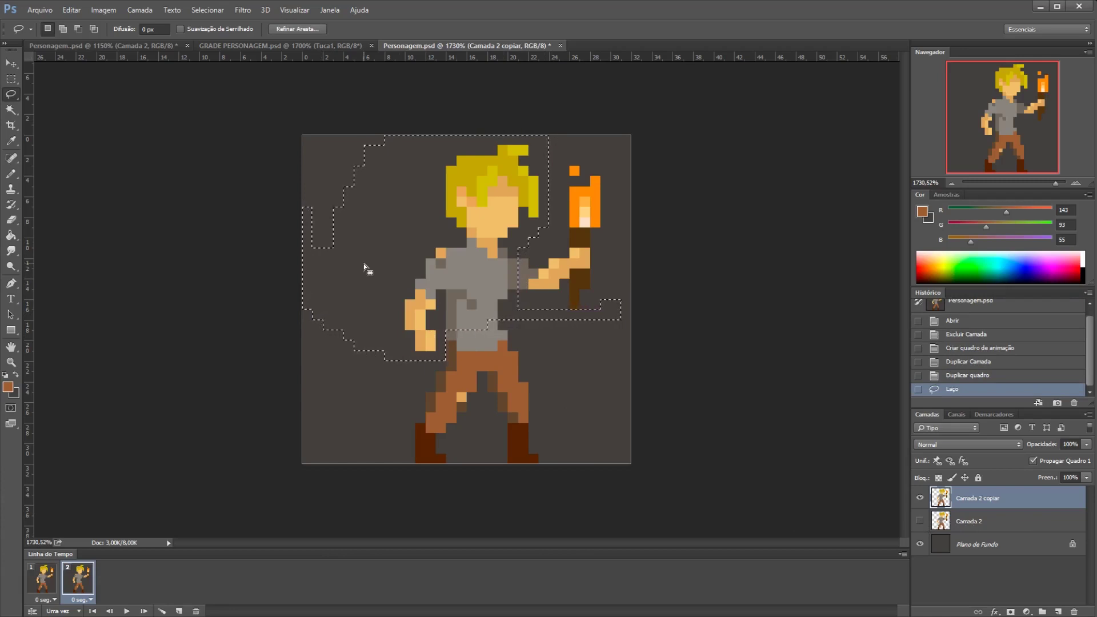
key(ctrl+Down)
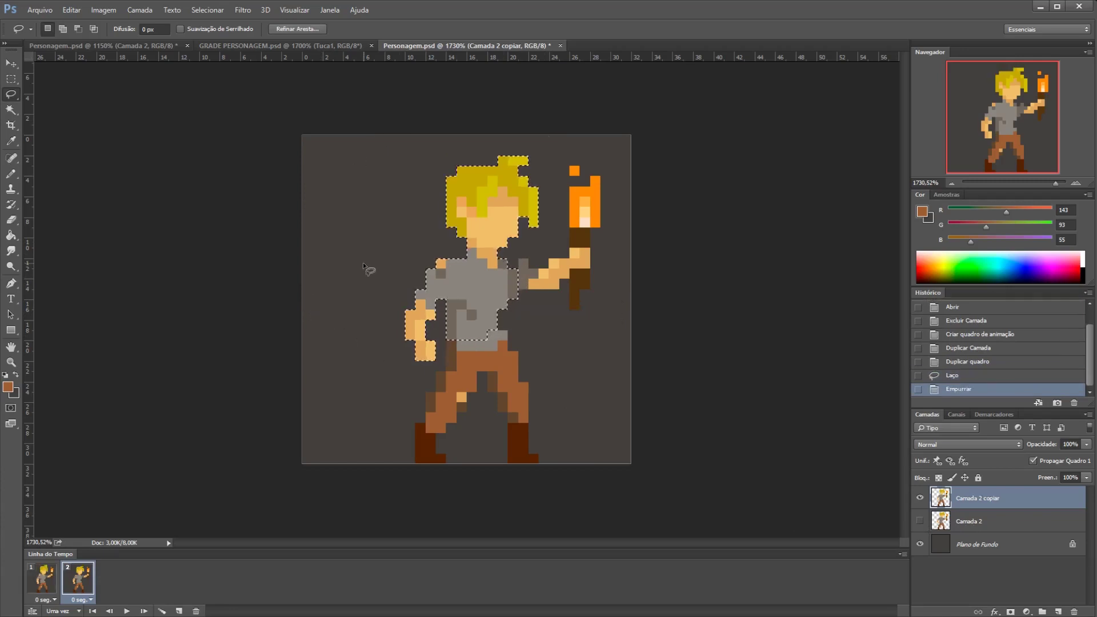
key(ctrl+d)
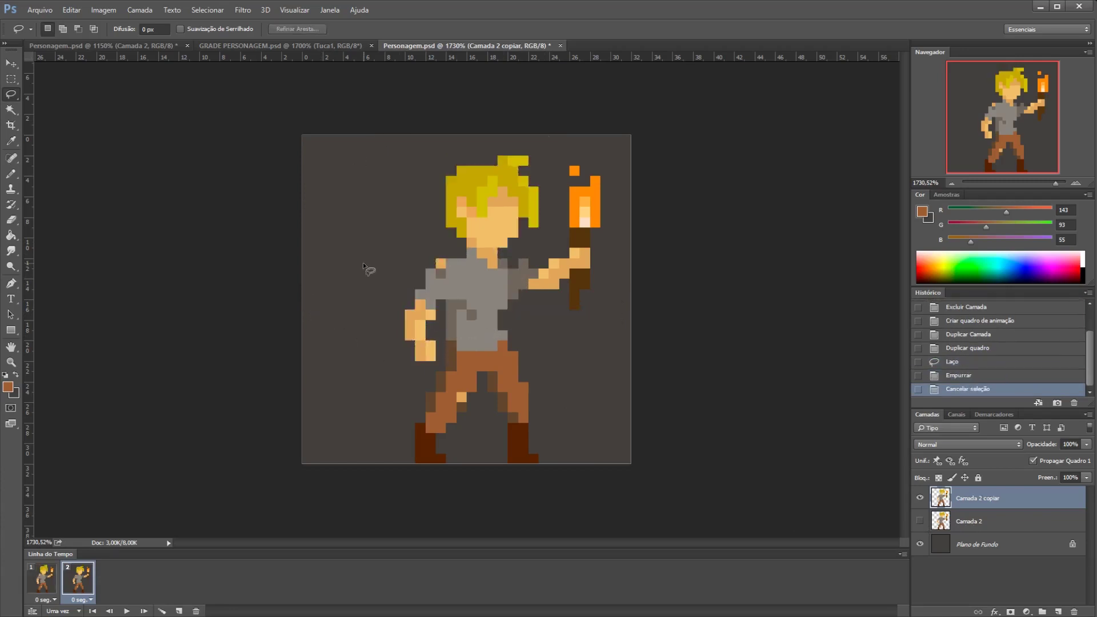
Fill the gap pixel between torso and torch-arm sleeve with the dark shirt grey, and erase the stray pixel on top of the sleeve.
key(b)
alt+click(523, 268)
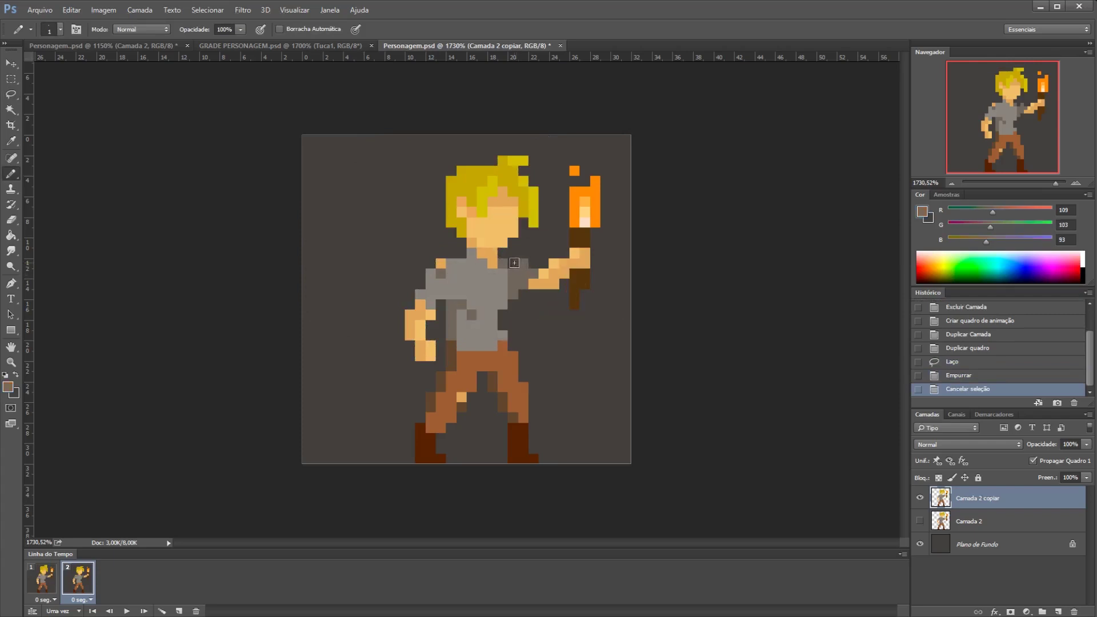
click(513, 264)
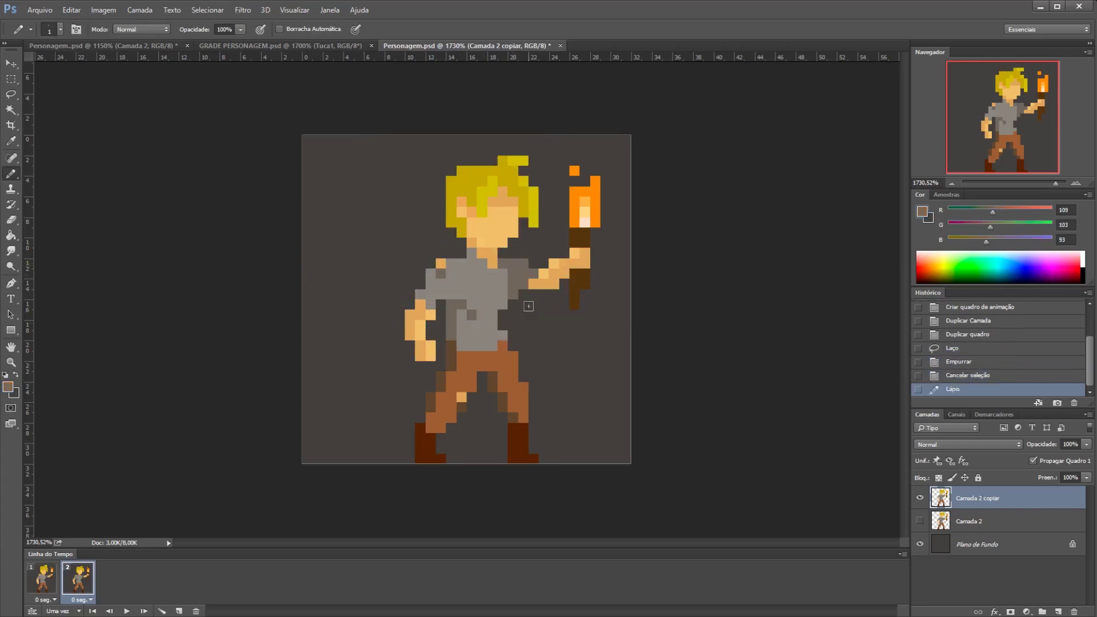
key(e)
click(524, 264)
key(ctrl+z)
click(524, 265)
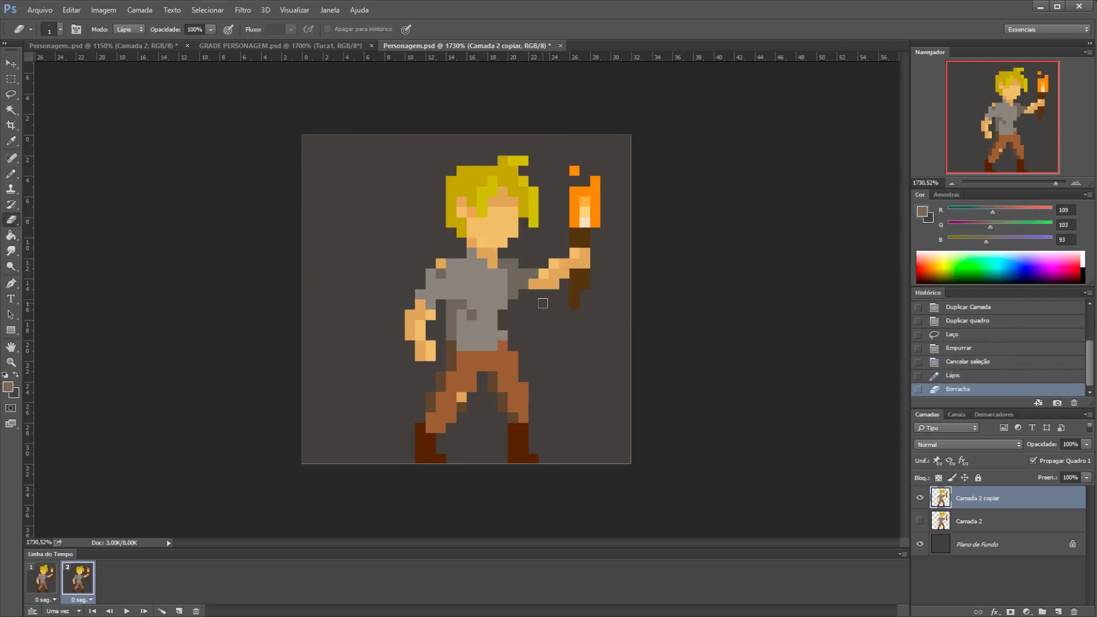
Test the shoulder pixel beside the torso erased and painted against frame 1, leaving it painted in dark shirt grey.
key(b)
click(513, 263)
key(e)
click(513, 263)
click(513, 263)
click(44, 580)
click(78, 580)
key(b)
click(513, 264)
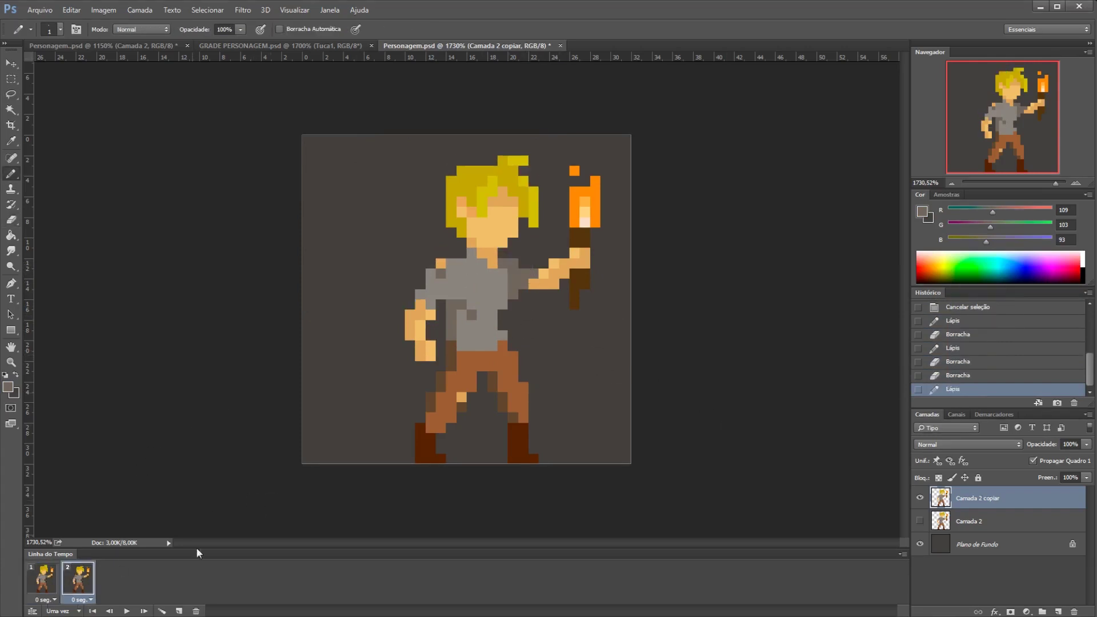
Hide Camada 2 copiar in frame 1, show it again in frame 2, and compare the two frames.
click(46, 582)
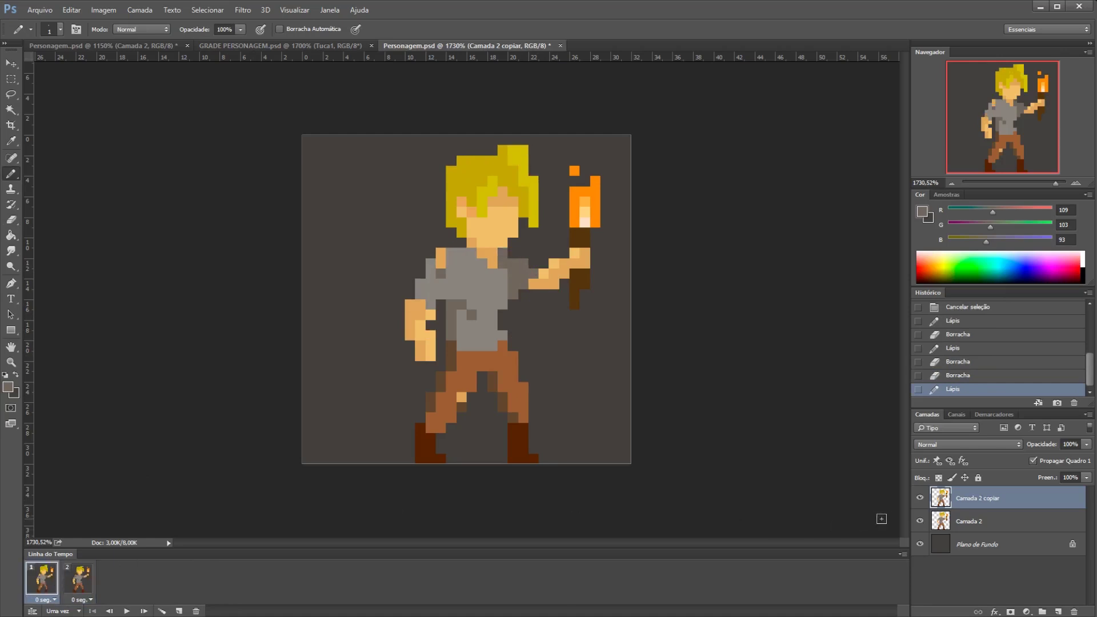
click(920, 498)
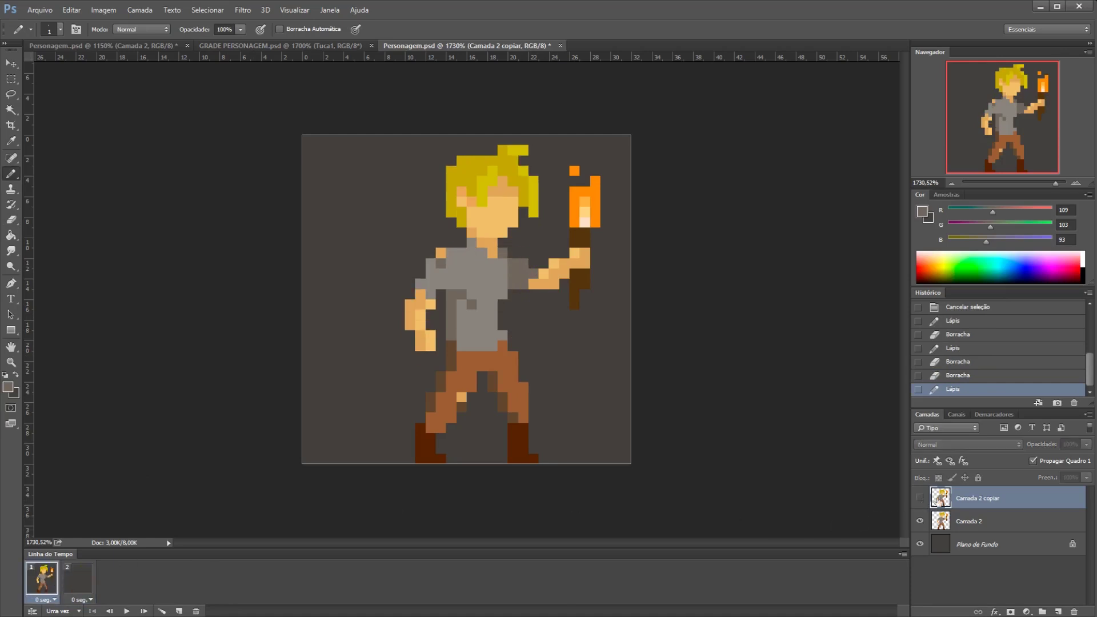
click(78, 582)
click(920, 497)
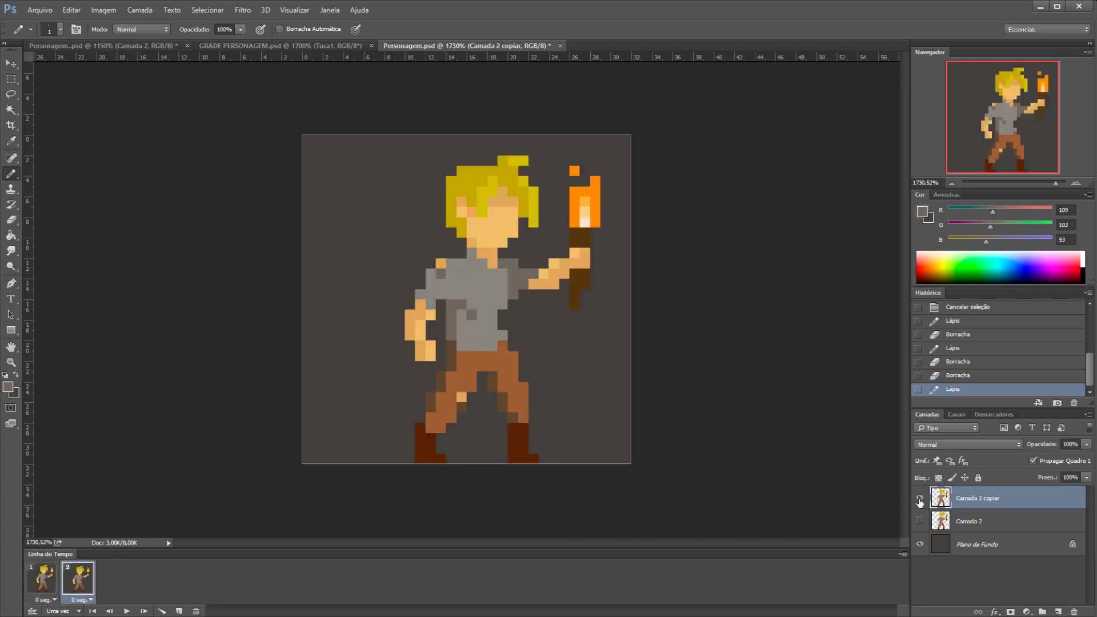
click(43, 582)
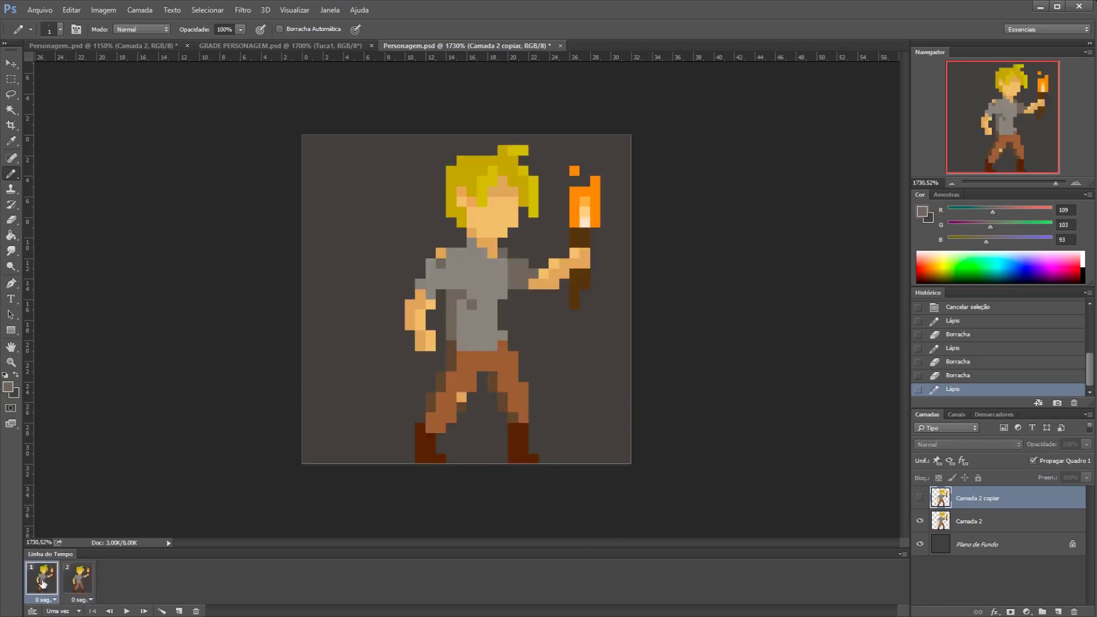
click(79, 582)
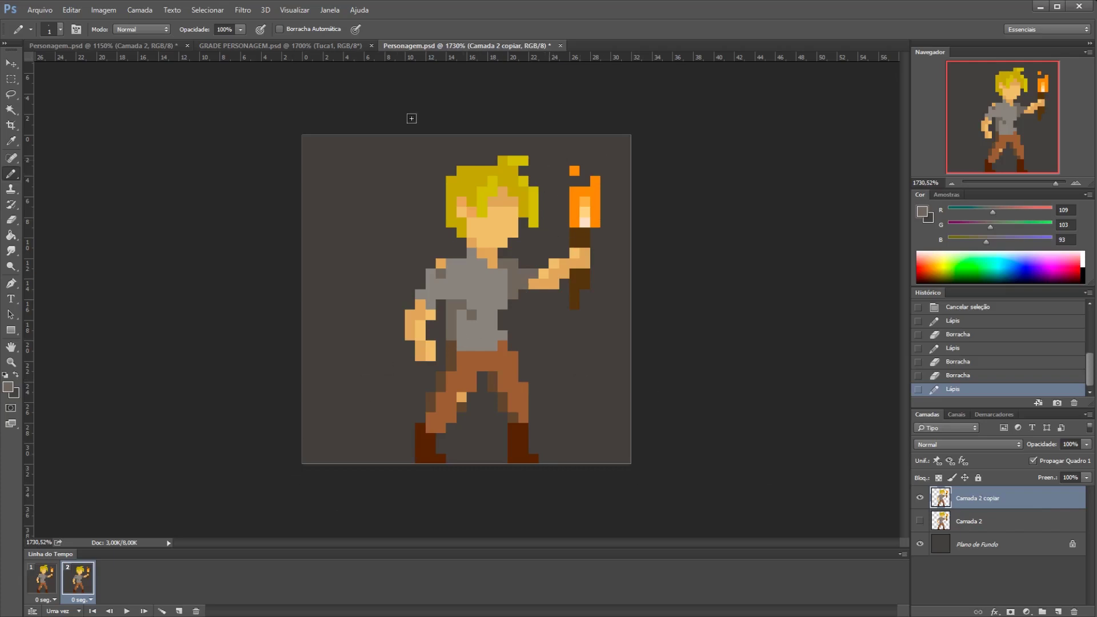
Duplicate the lowered-pose layer Camada 2 copiar with its default name and add a third animation frame.
right_click(979, 496)
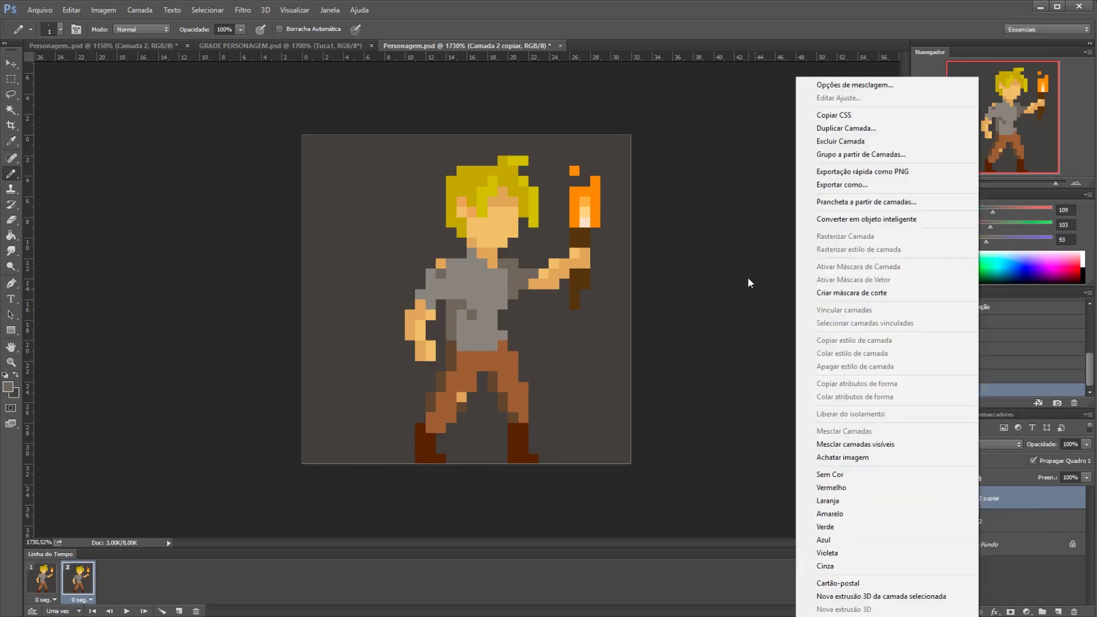
click(849, 129)
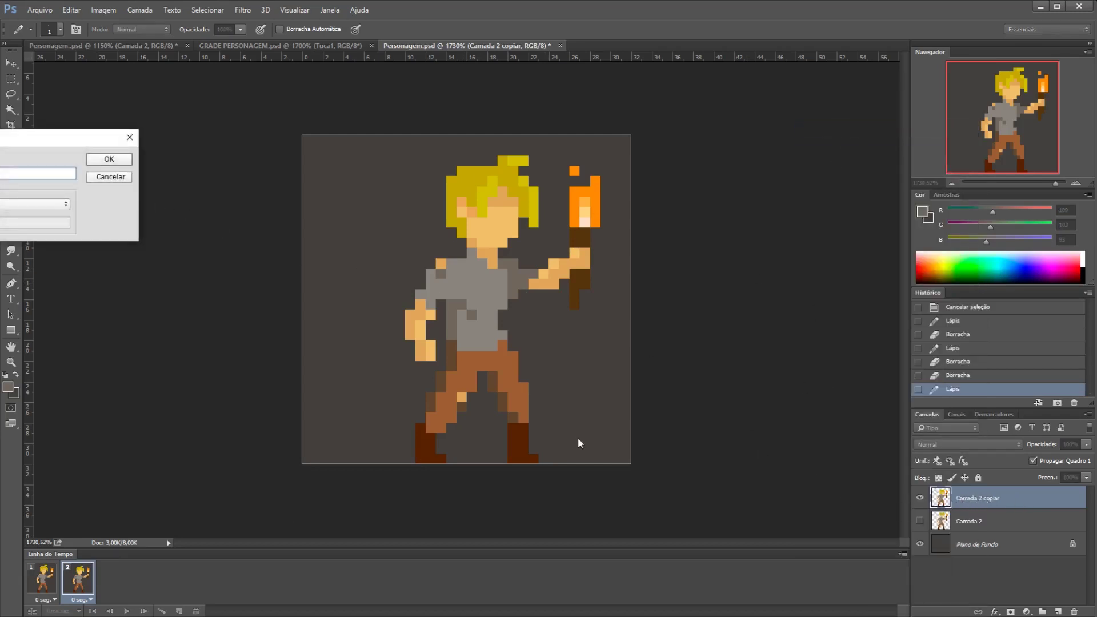
click(124, 162)
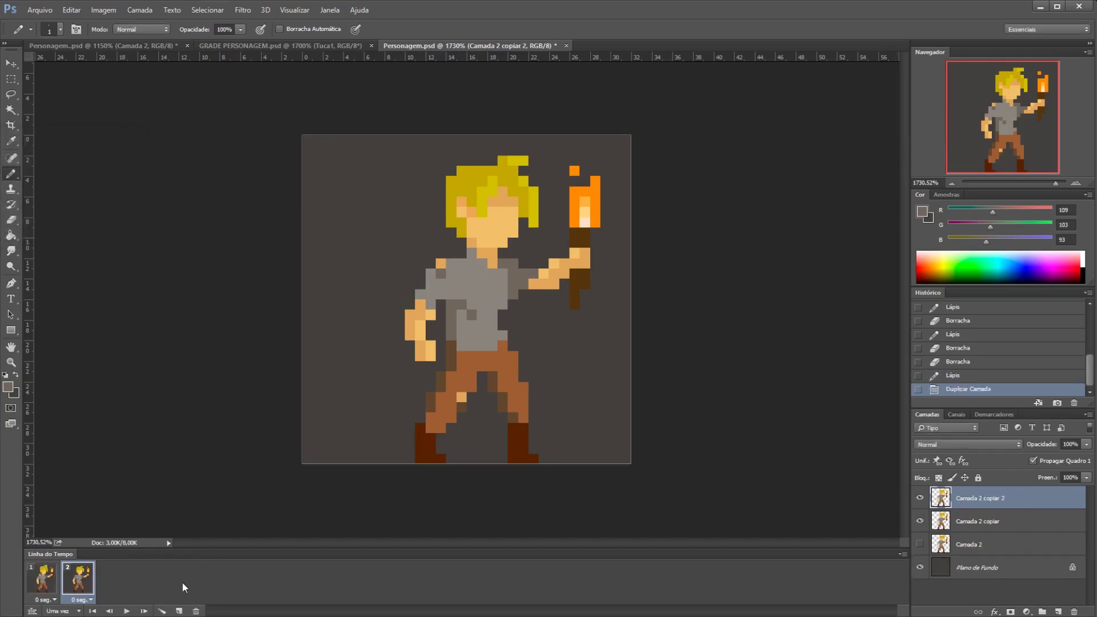
click(179, 611)
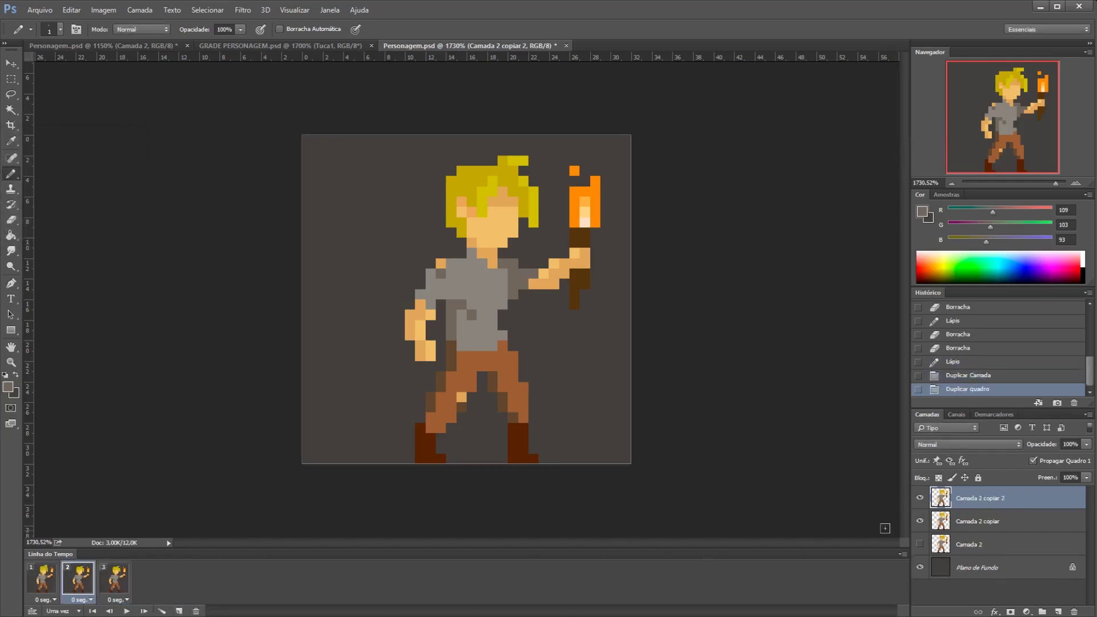
Hide Camada 2 copiar 2 in frame 2, and make it the only visible character layer in frame 3.
click(42, 579)
click(79, 579)
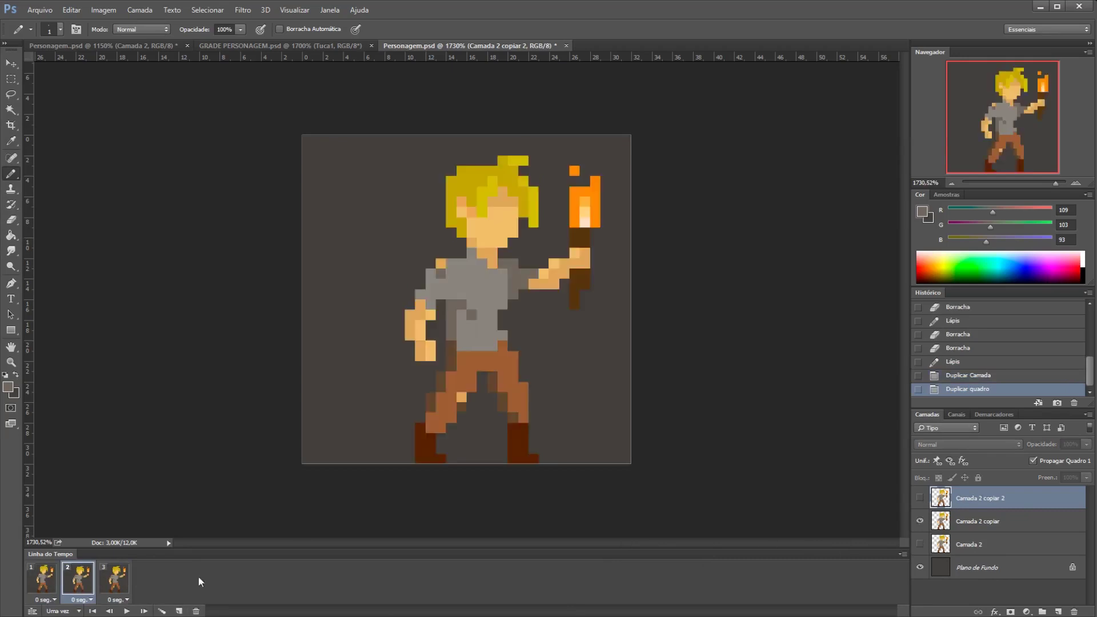
click(115, 579)
click(920, 521)
click(920, 498)
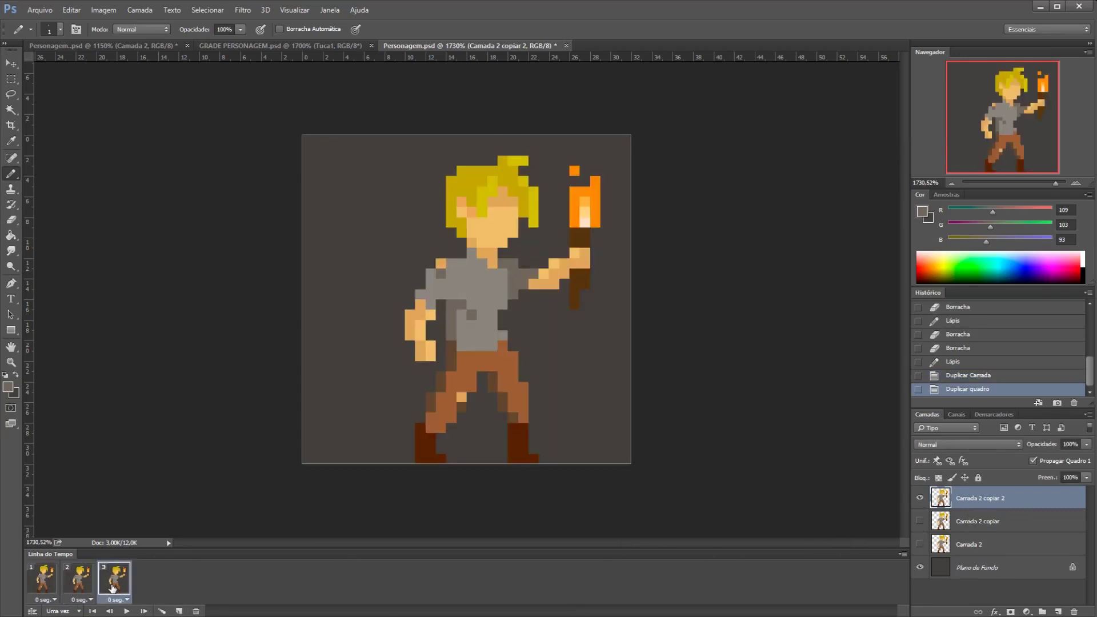
In frame 3, lasso the whole upper body including the torch arm, nudge it down one pixel and deselect.
key(l)
mouse_move(380, 295)
mouse_down()
mouse_move(440, 369)
mouse_move(440, 330)
mouse_move(441, 350)
mouse_up()
mouse_move(444, 358)
mouse_down()
mouse_move(506, 356)
mouse_move(526, 315)
mouse_move(592, 327)
mouse_move(626, 253)
mouse_move(610, 148)
mouse_move(541, 114)
mouse_move(423, 122)
mouse_move(385, 177)
mouse_move(371, 259)
mouse_move(381, 317)
mouse_up()
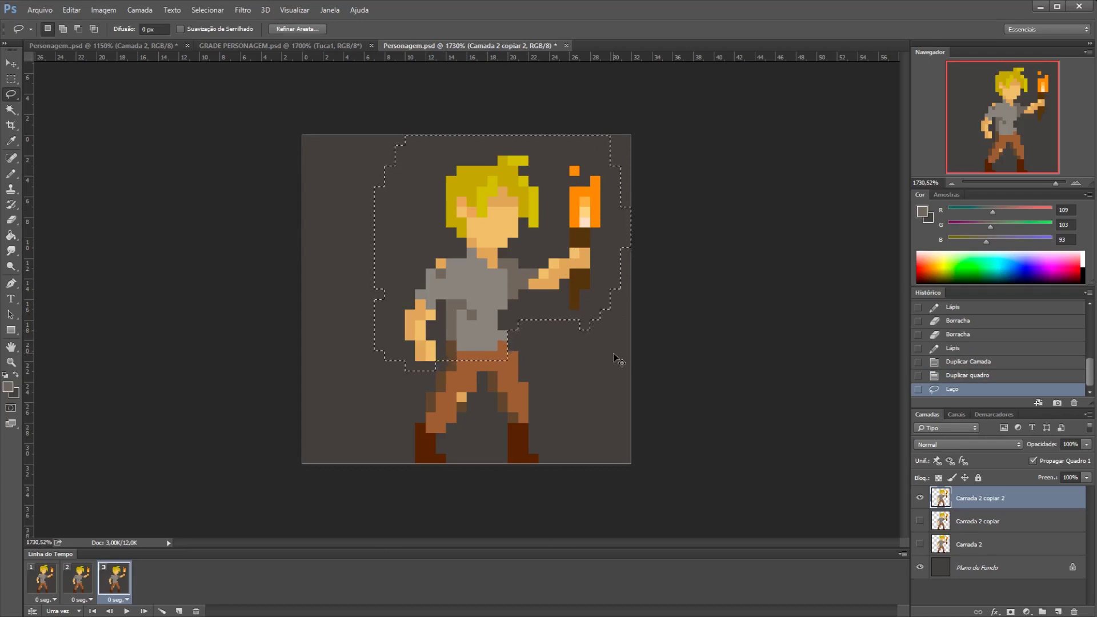
key(ctrl+Down)
key(ctrl+d)
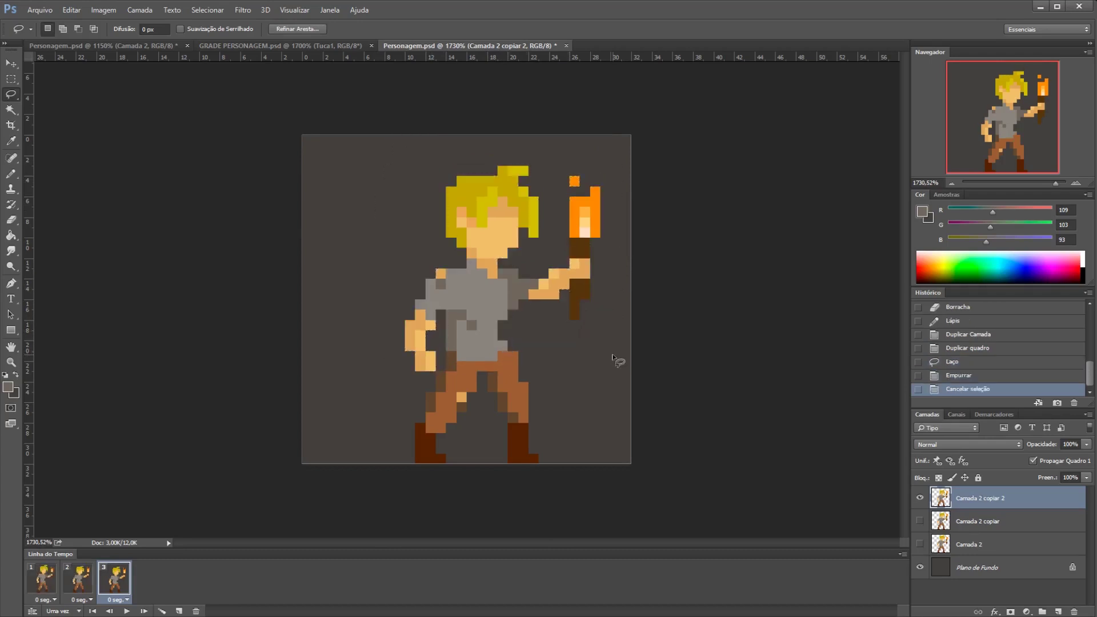
Switch between the three frames to compare the body movement from pose to pose.
key(b)
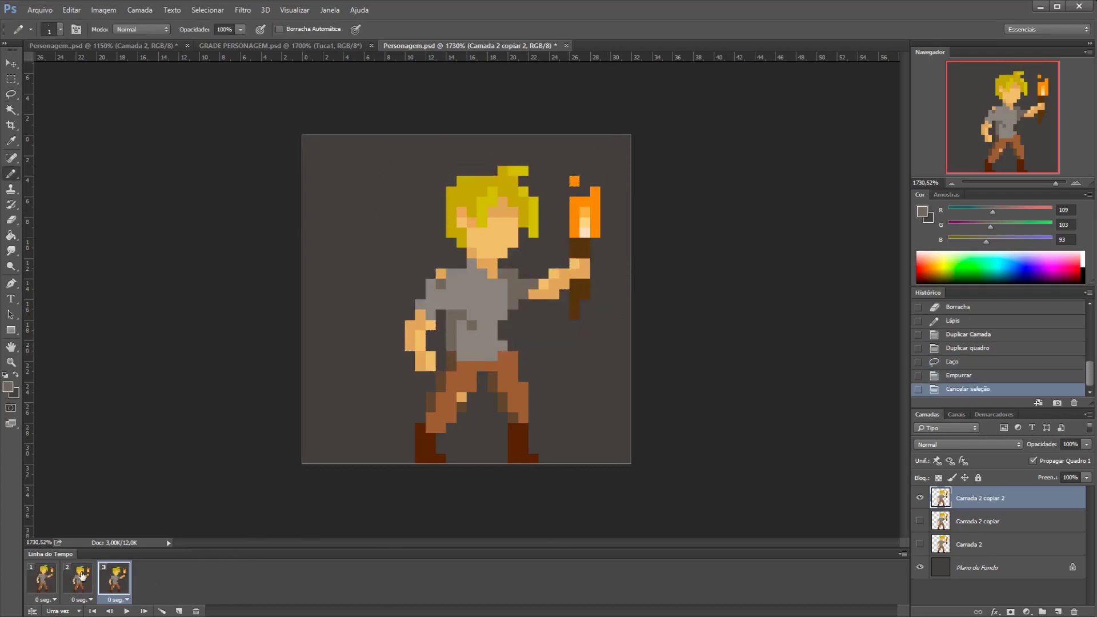
click(43, 581)
click(79, 578)
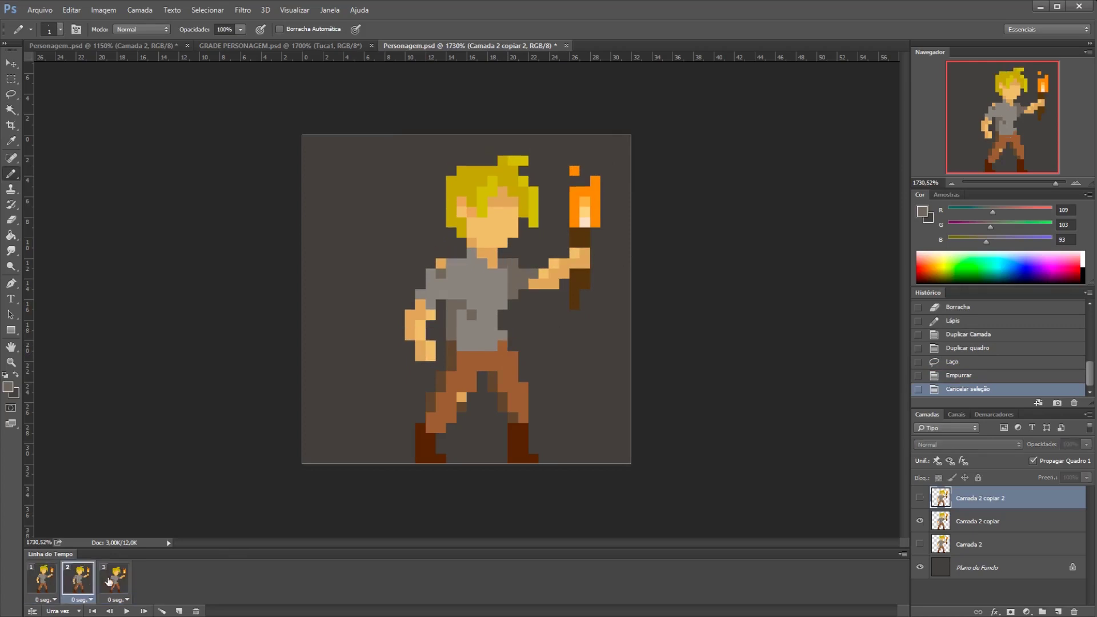
click(115, 579)
click(42, 582)
click(78, 579)
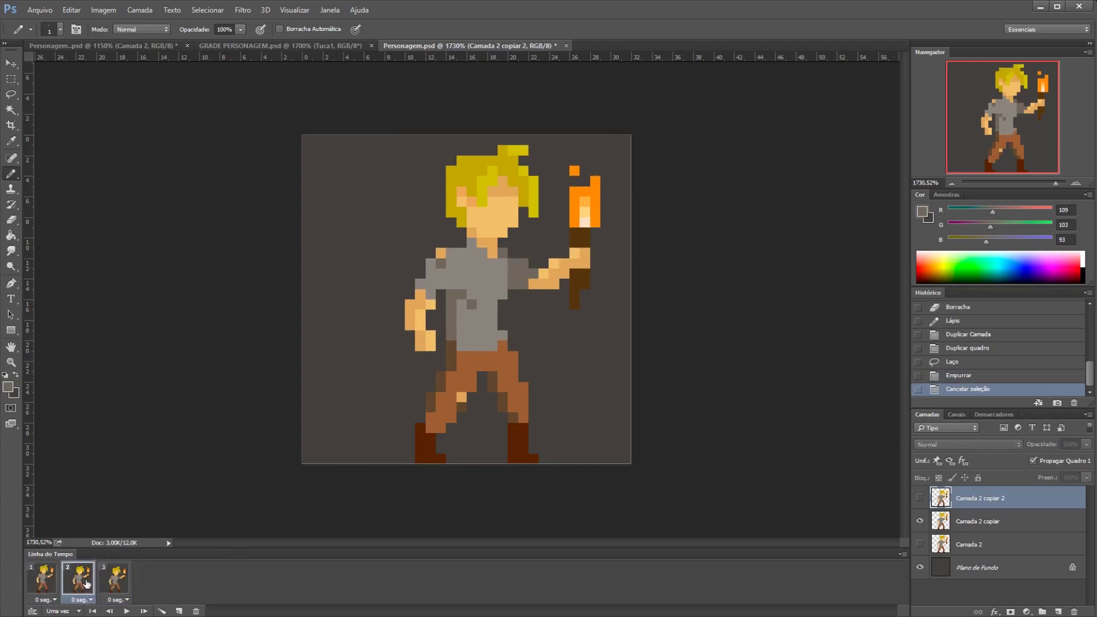
Flip through frames 1, 2 and 3 again to examine how the legs follow the lowered body, ending on frame 3.
click(115, 578)
click(46, 580)
click(73, 580)
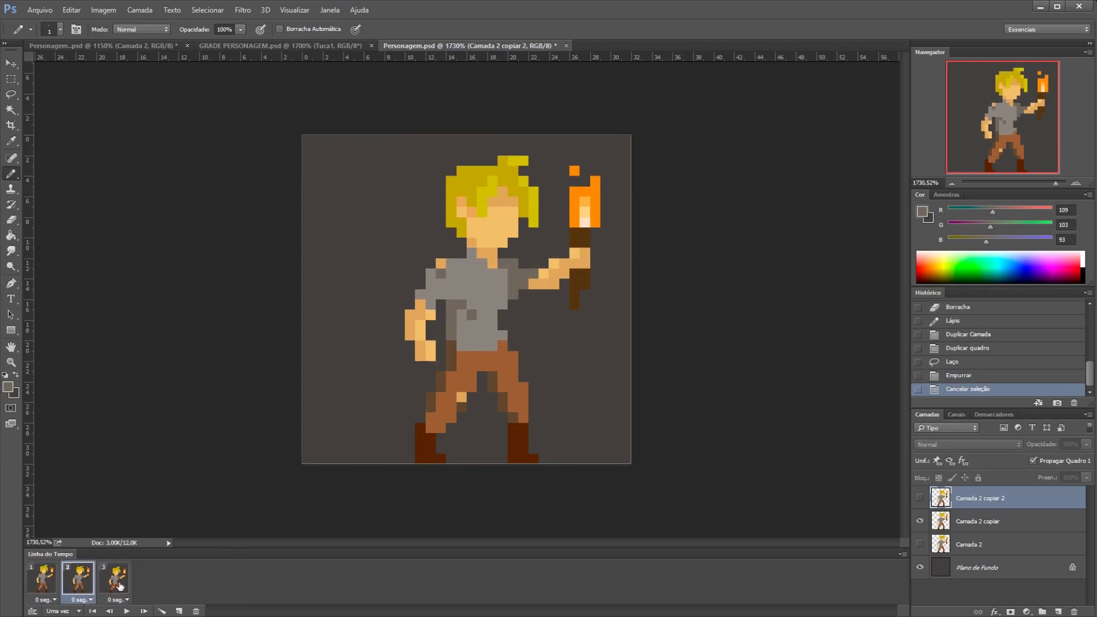
click(115, 579)
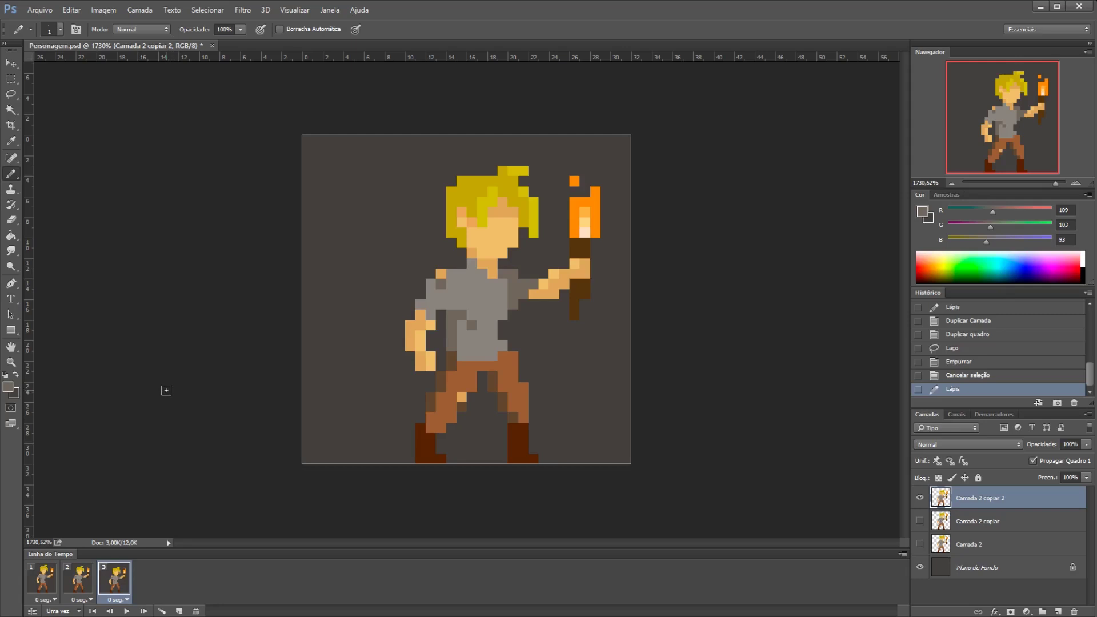
click(166, 391)
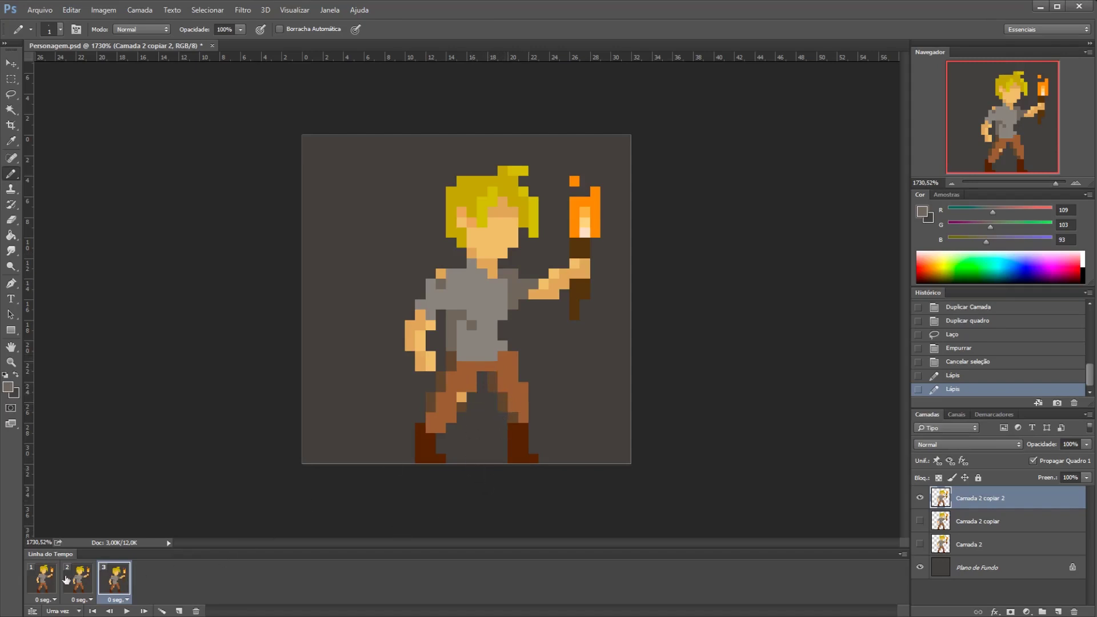
click(46, 582)
click(77, 582)
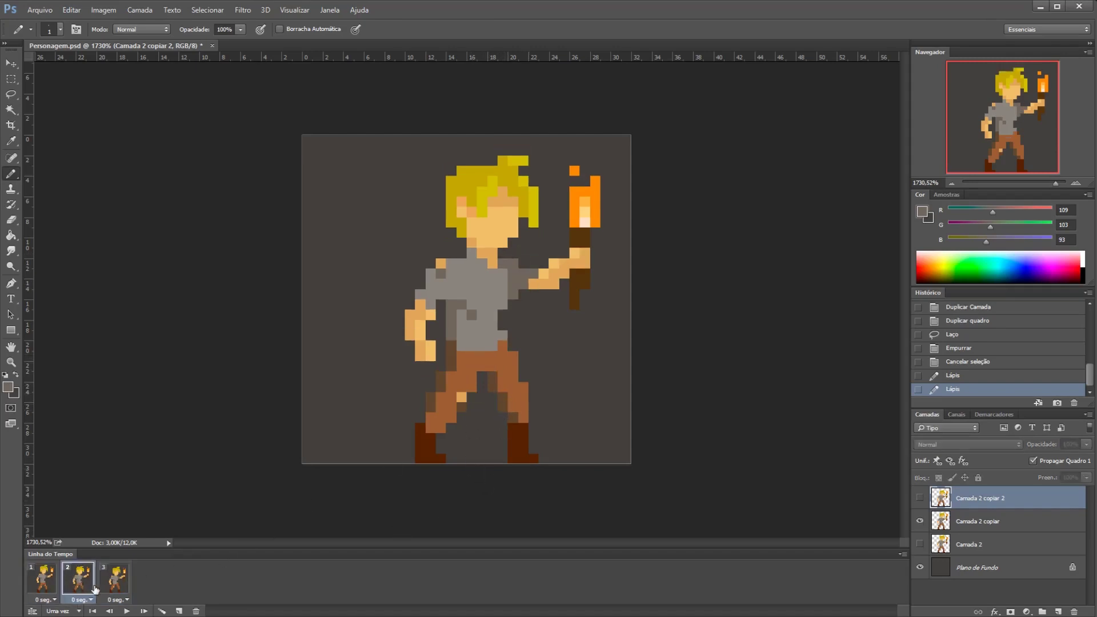
click(112, 583)
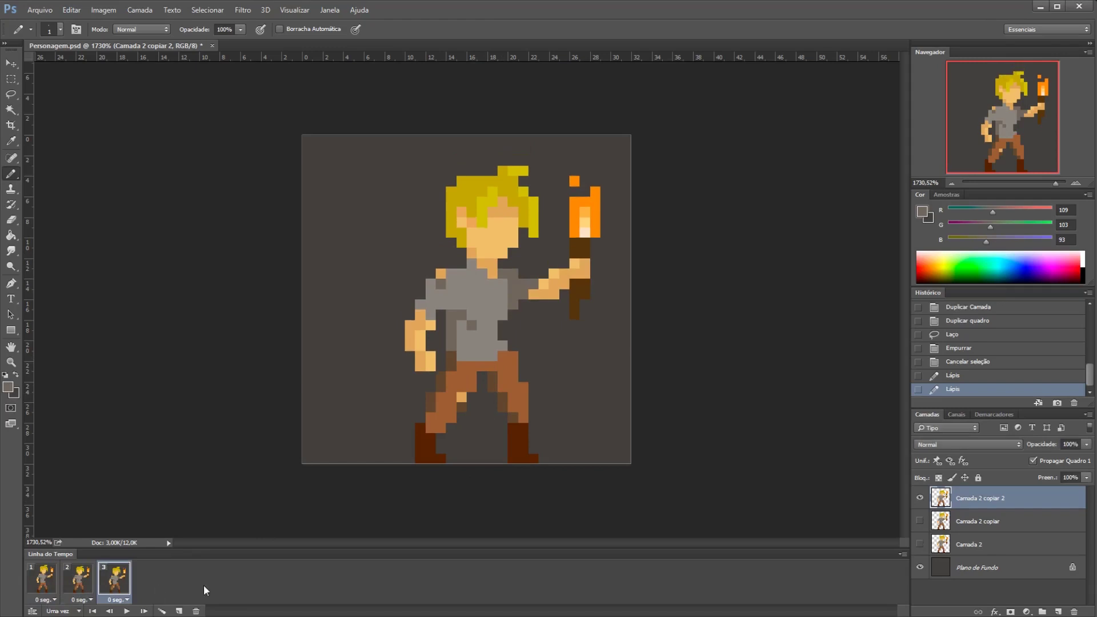
In frame 3, extend the front thigh in brown, erase its protruding hip pixel and fill the top of the gap between the legs.
alt+click(515, 371)
click(526, 401)
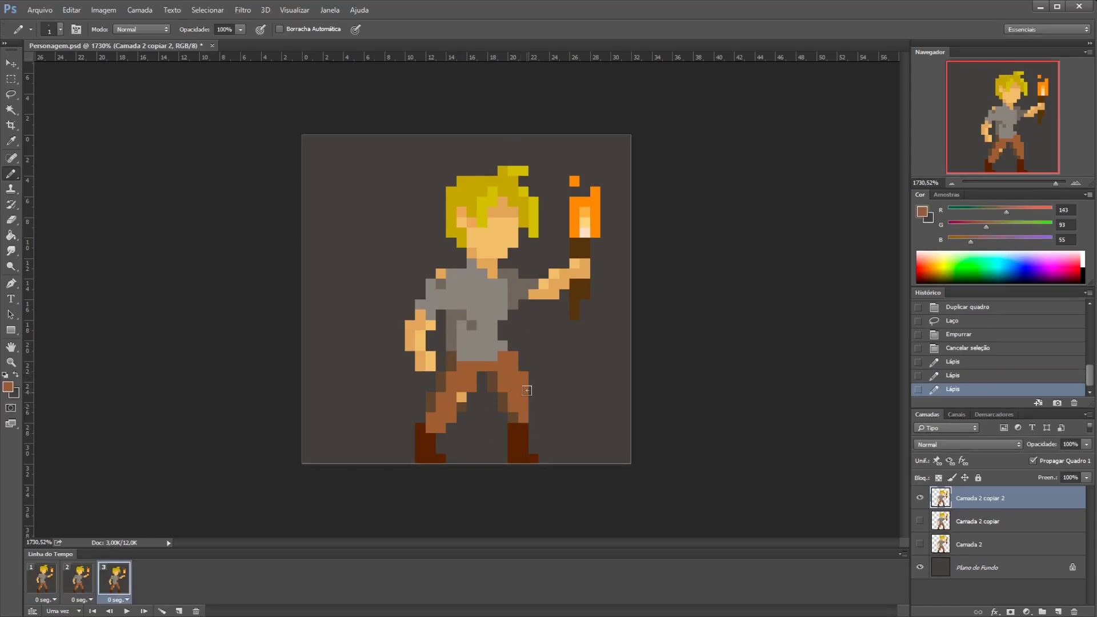
key(e)
click(514, 357)
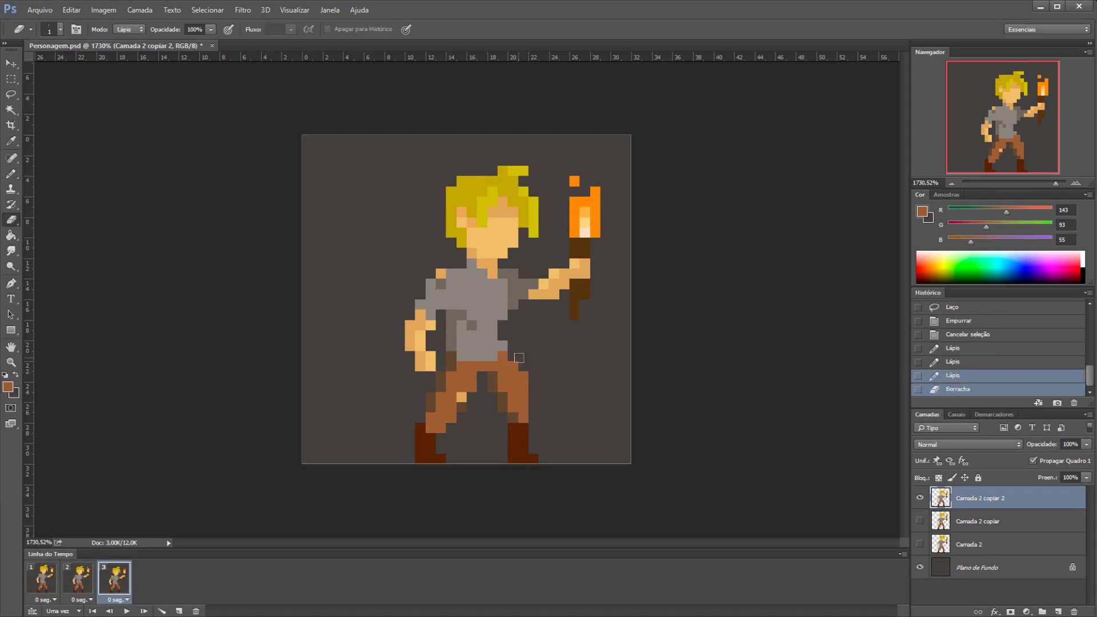
key(b)
click(495, 375)
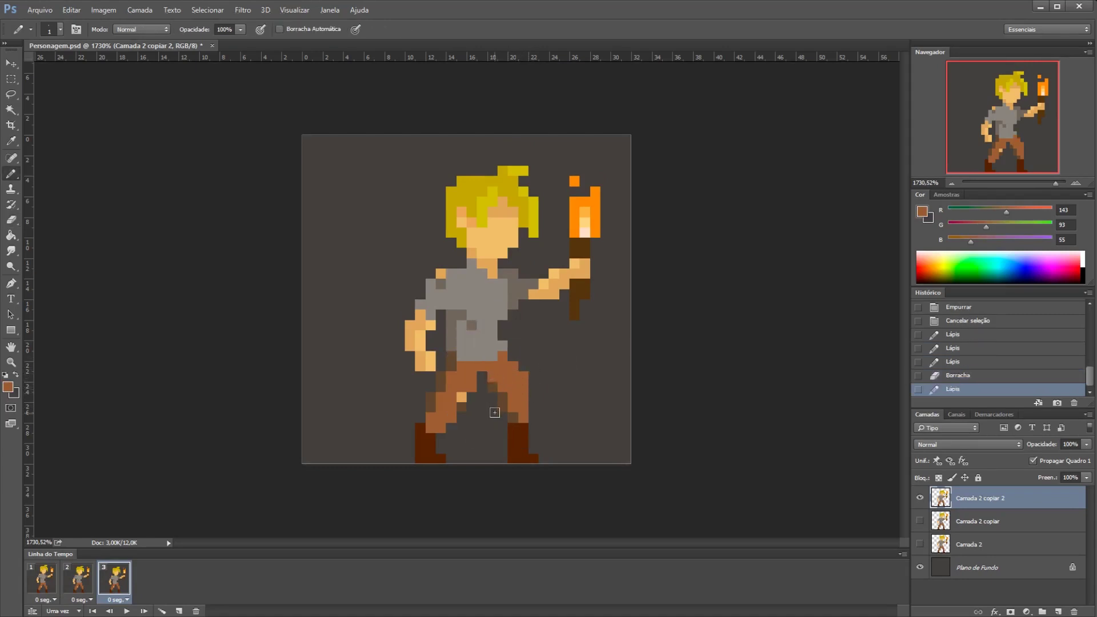
alt+click(488, 373)
click(482, 377)
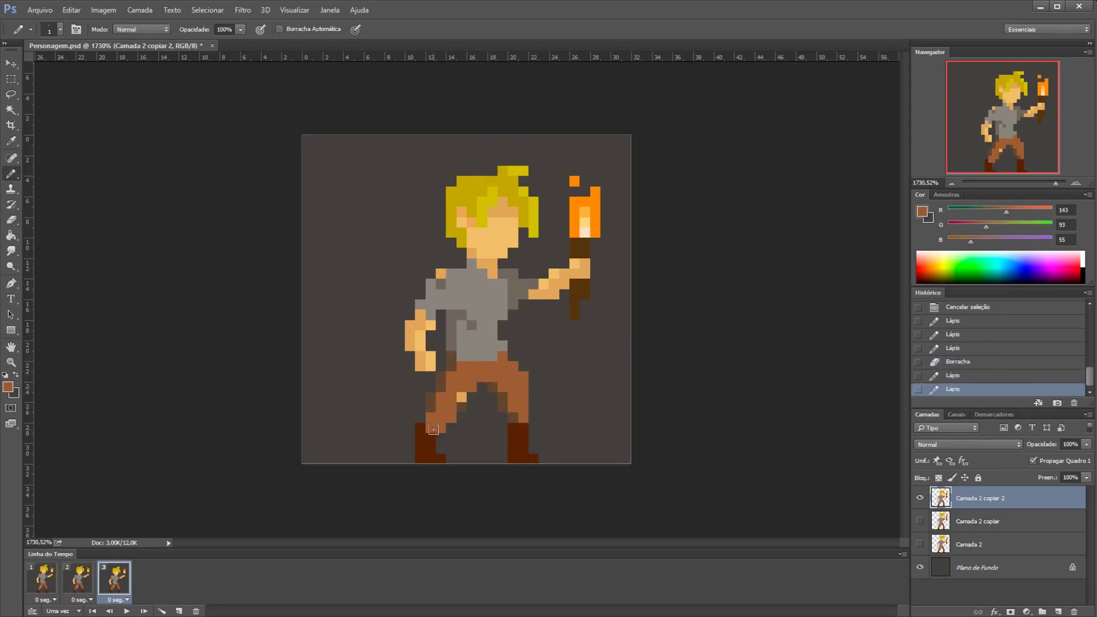
Shift the skin-coloured tear on the rear knee down one pixel and repaint the trouser and shadow pixels around it.
alt+click(461, 392)
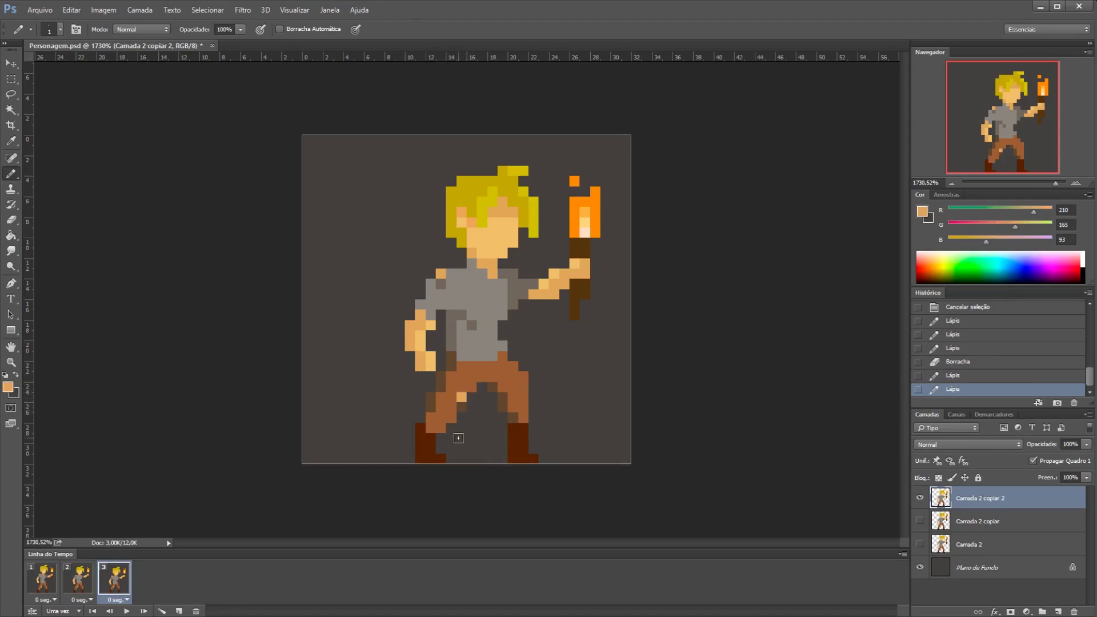
click(461, 407)
alt+click(445, 381)
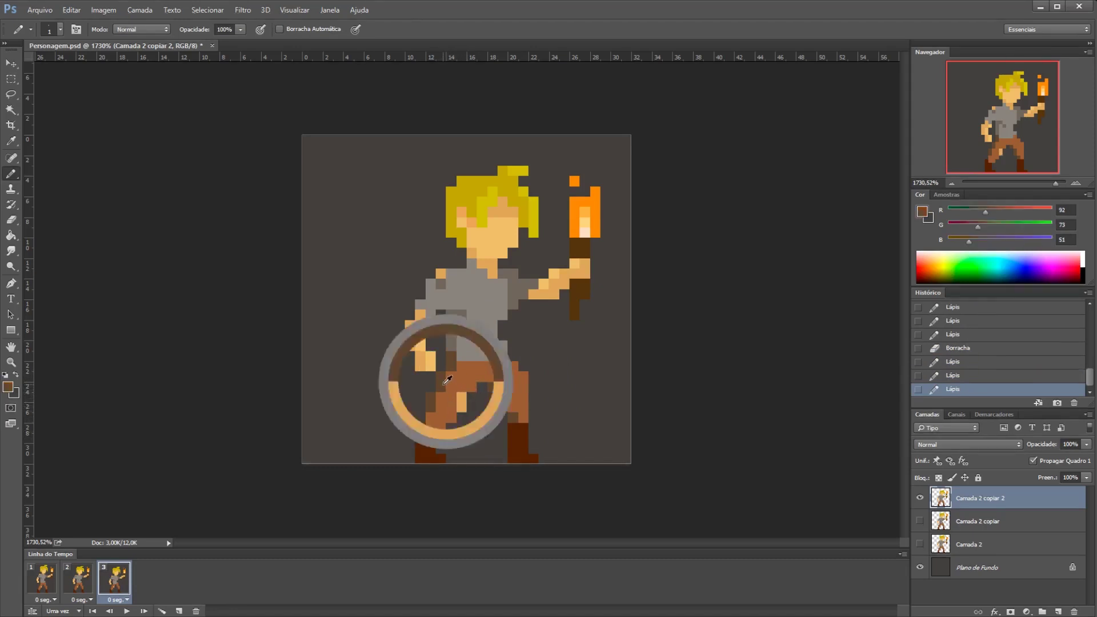
click(464, 415)
alt+click(454, 399)
click(463, 401)
click(471, 400)
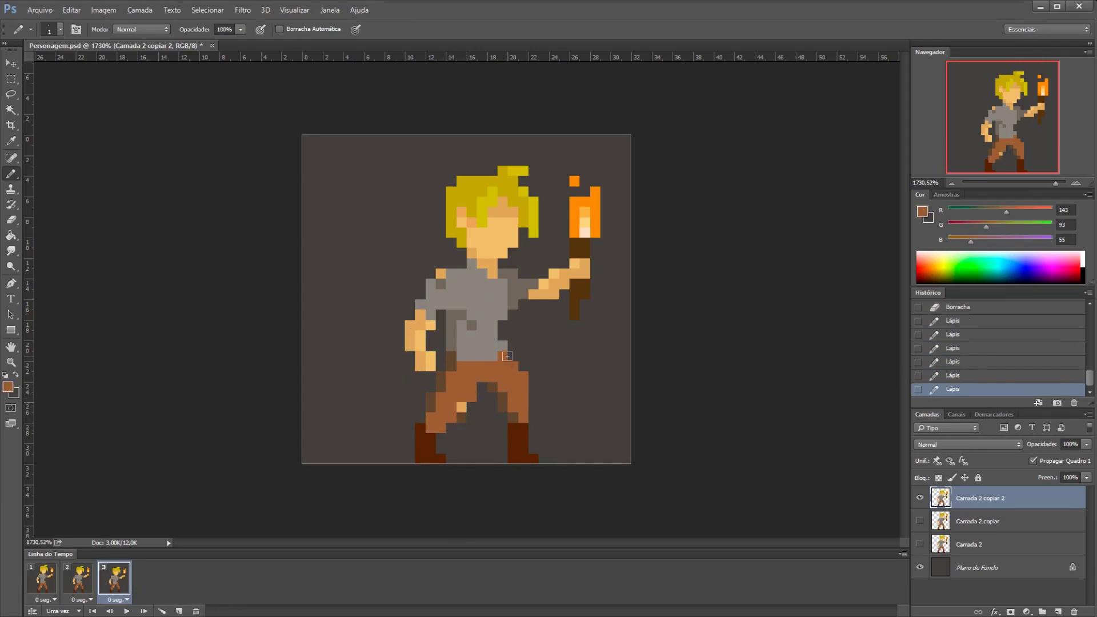
Erase the outer pixels at the back of the rear thigh and repaint its dark brown shadow edge.
key(e)
click(440, 387)
click(439, 378)
key(b)
alt+click(455, 364)
click(452, 376)
click(440, 395)
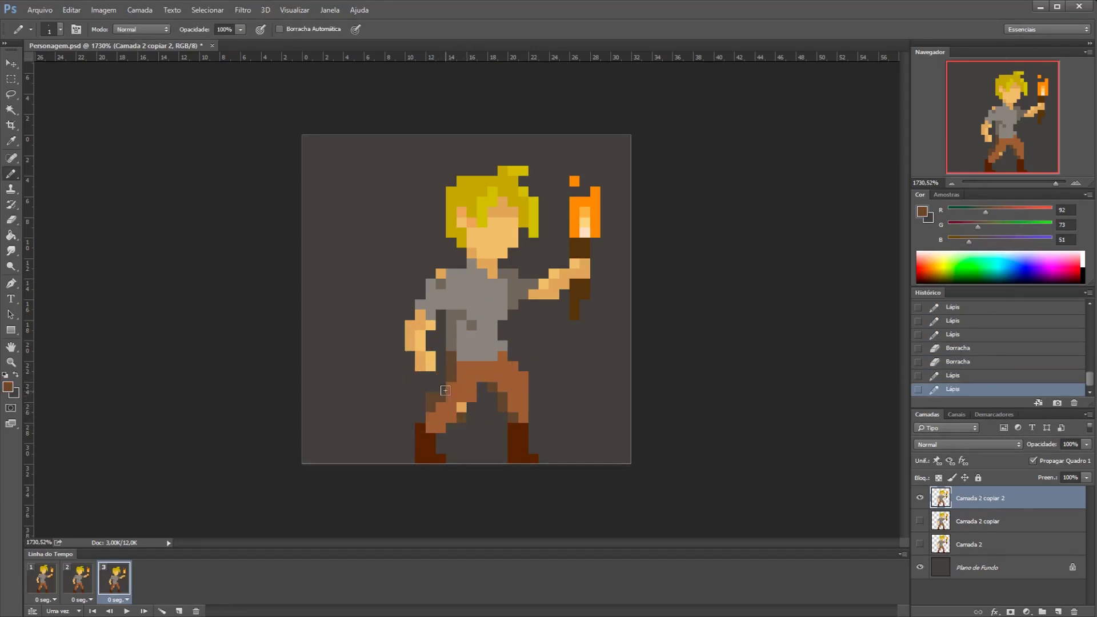
click(441, 388)
Push the front knee outward by one brown pixel column and move the leg's inner shadow to follow the bend.
alt+click(525, 391)
click(534, 391)
drag(535, 392, 535, 408)
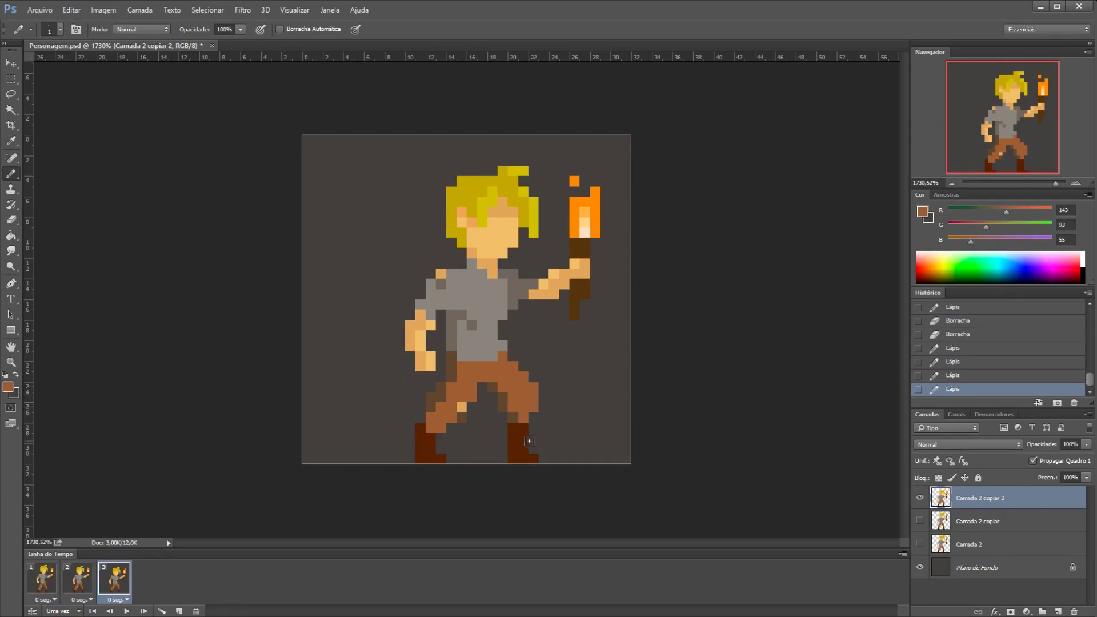
alt+click(505, 404)
click(512, 399)
key(e)
click(503, 407)
key(b)
click(513, 407)
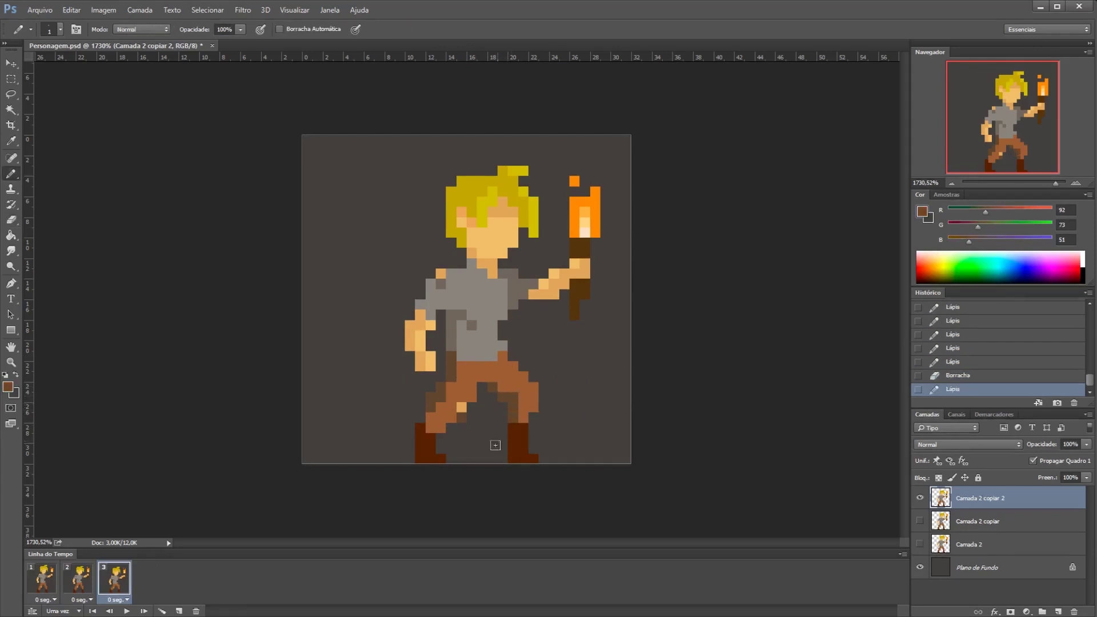
Cycle repeatedly through the three frames to examine the knee bend in the third pose.
click(44, 582)
click(75, 581)
click(113, 582)
click(50, 580)
click(80, 582)
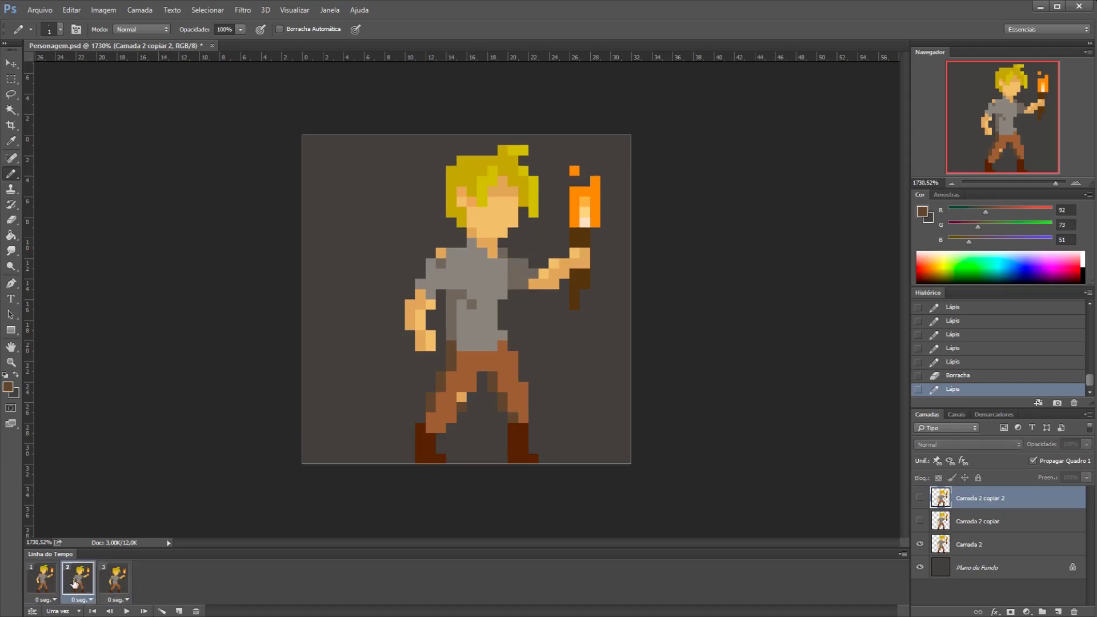
click(114, 582)
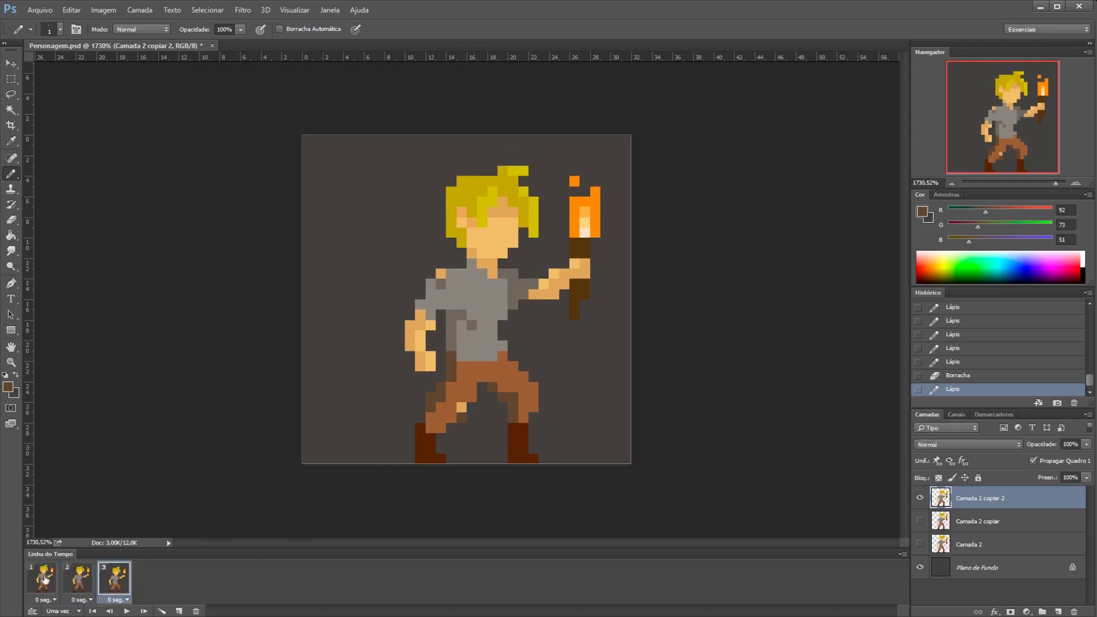
click(44, 581)
click(80, 582)
click(114, 581)
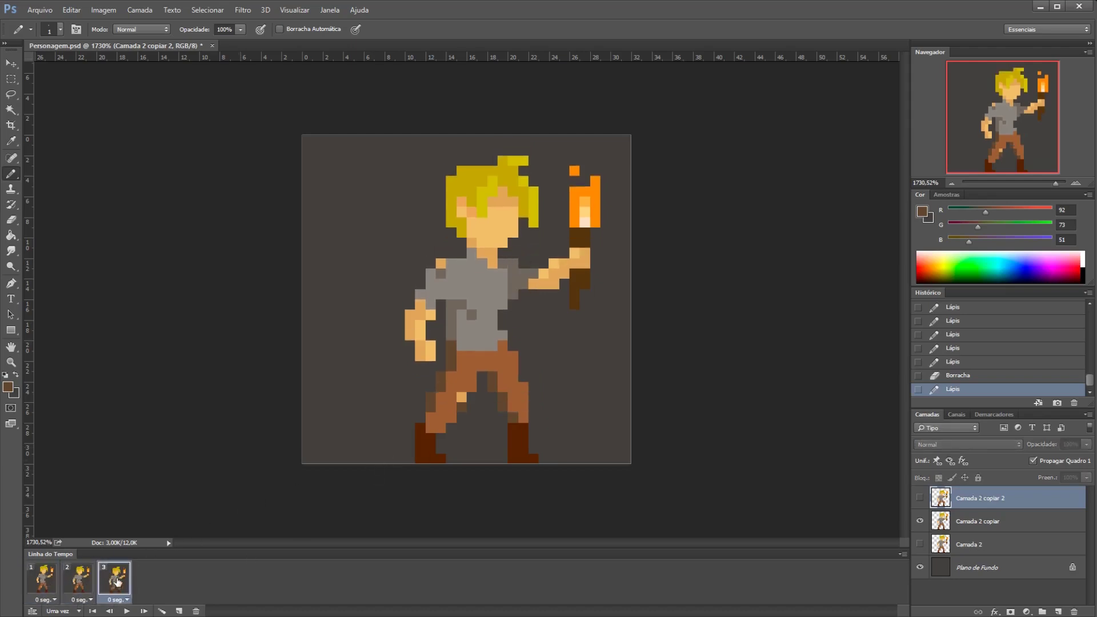
Save the document and review frames 1 to 3 once more.
key(ctrl+s)
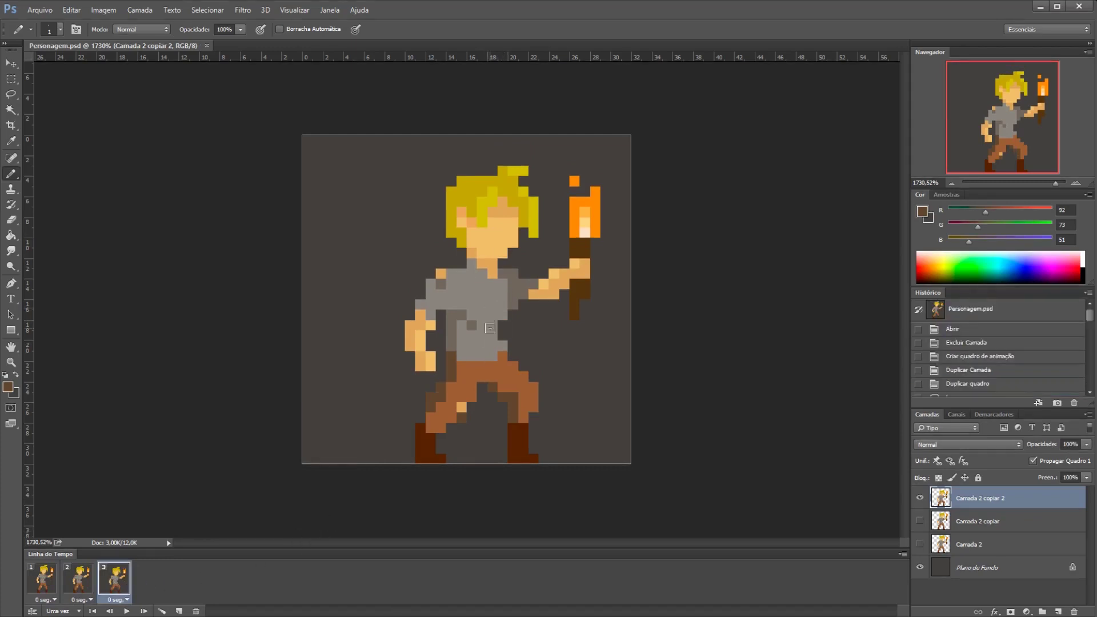
click(45, 581)
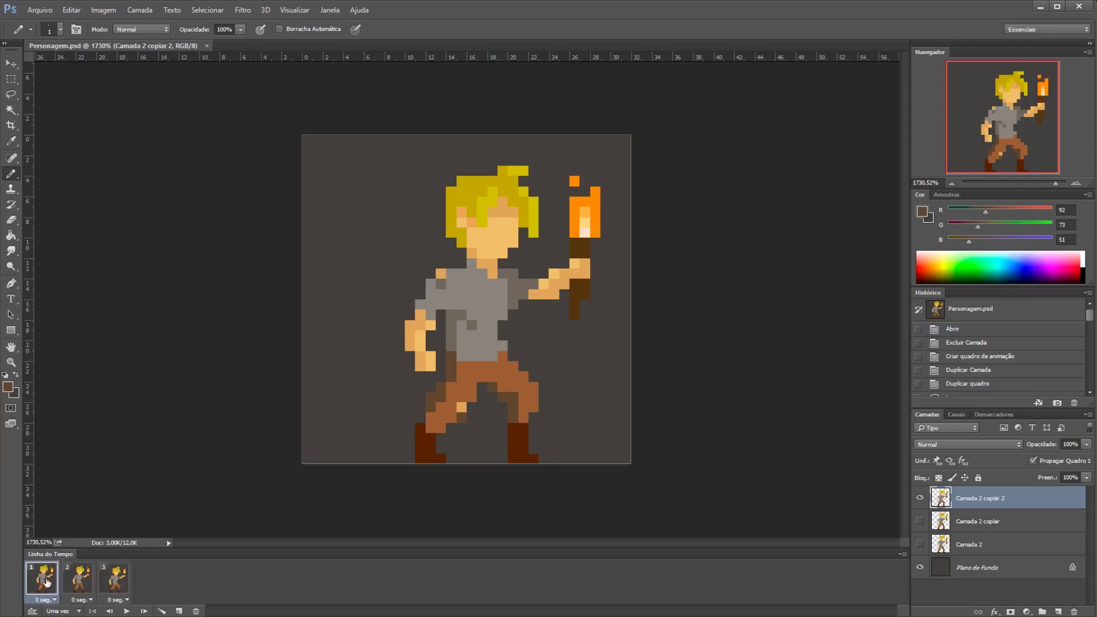
click(78, 581)
click(114, 583)
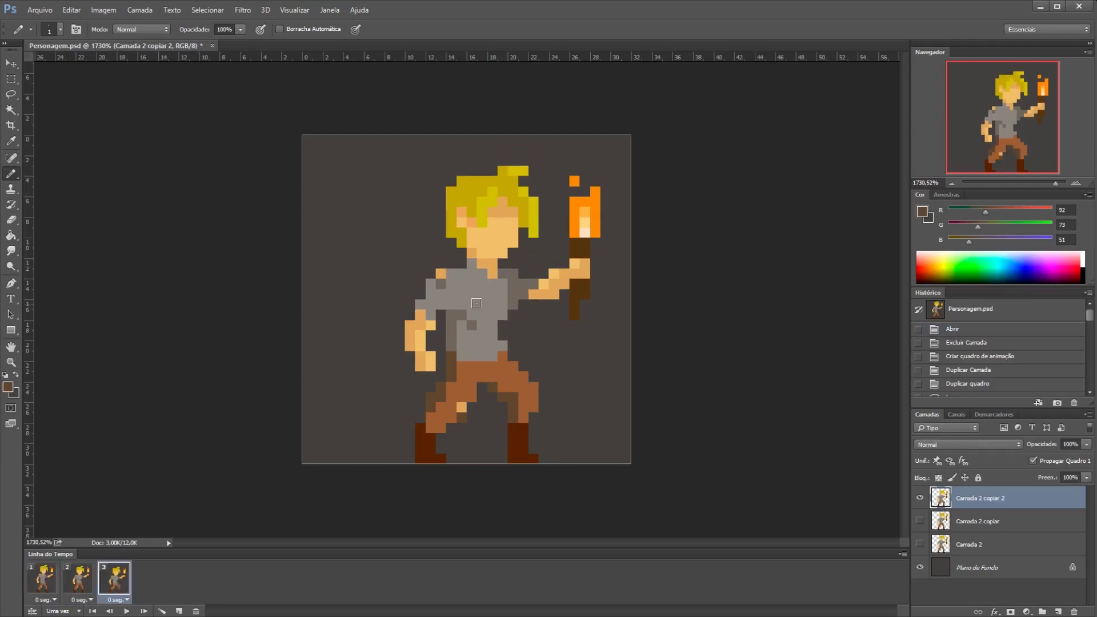
Add a fourth frame from frame 3, showing only a default-named duplicate of Camada 2 copiar 2 as its character layer.
click(181, 612)
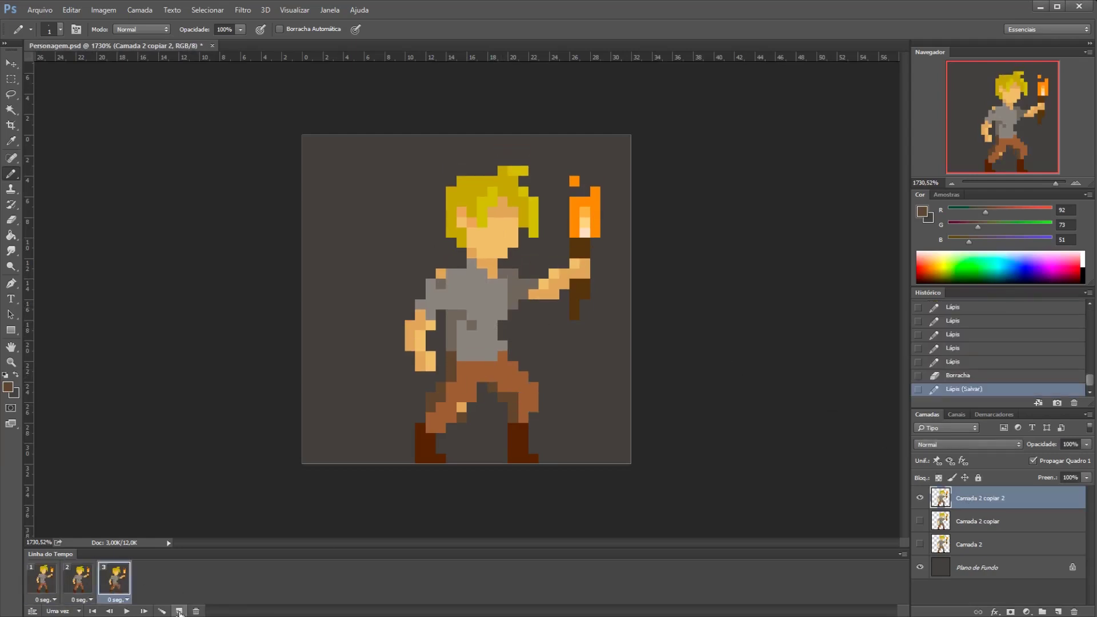
click(179, 611)
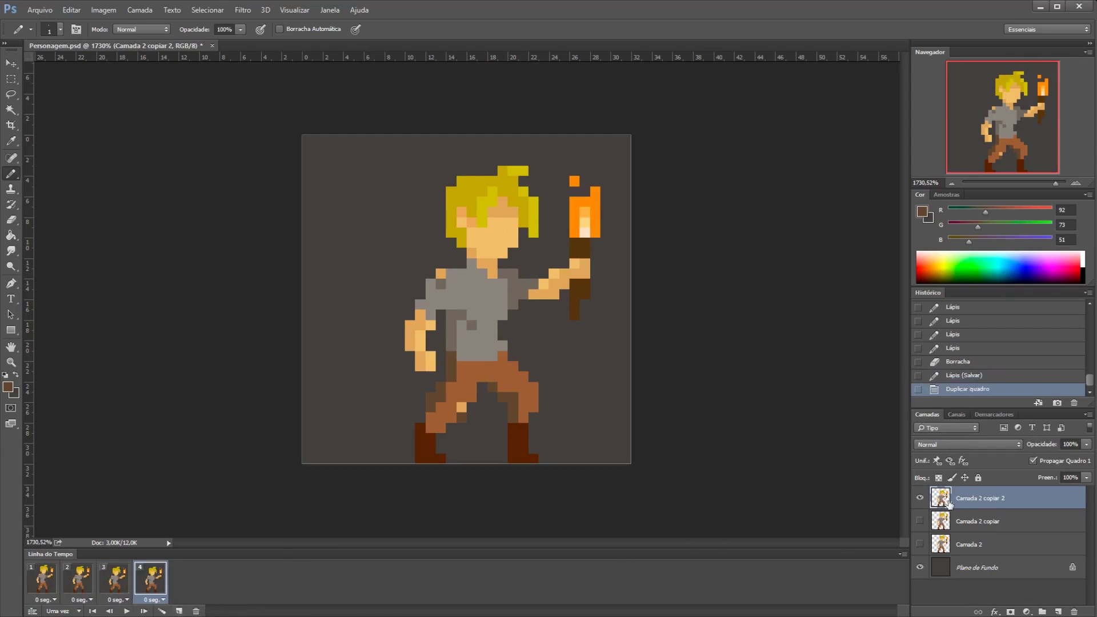
click(920, 498)
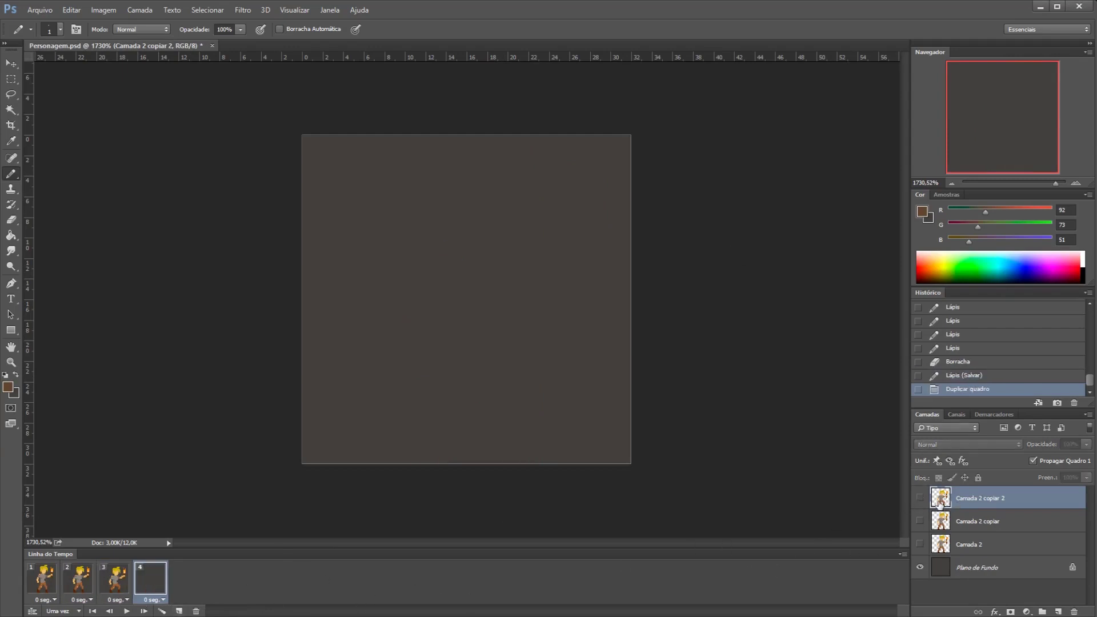
right_click(970, 500)
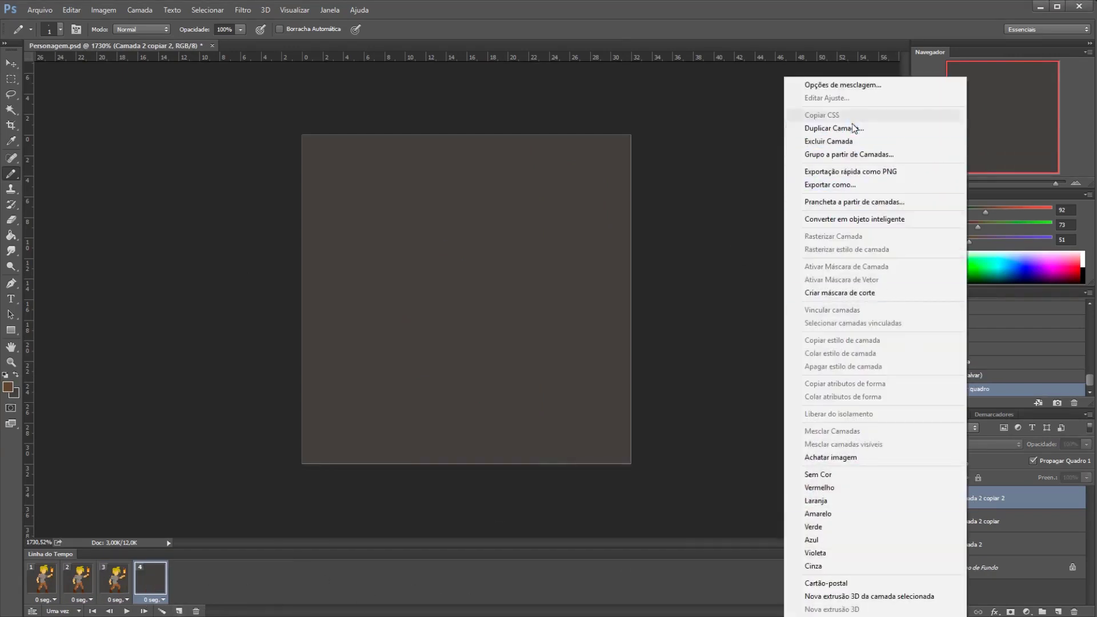
click(852, 129)
click(119, 160)
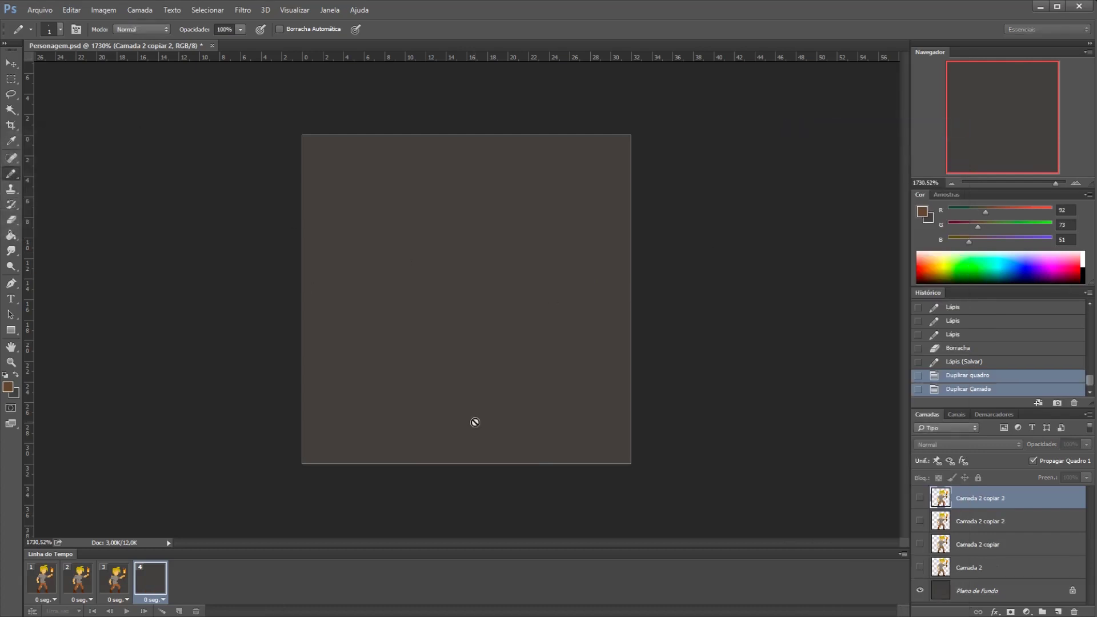
click(920, 498)
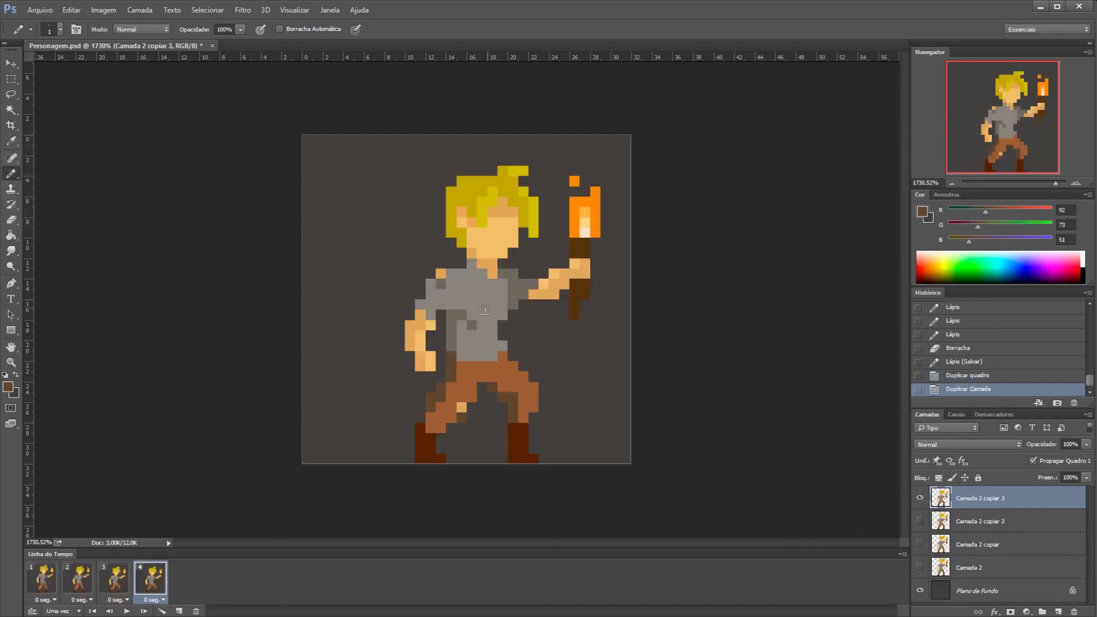
key(l)
drag(344, 296, 367, 369)
click(284, 263)
key(b)
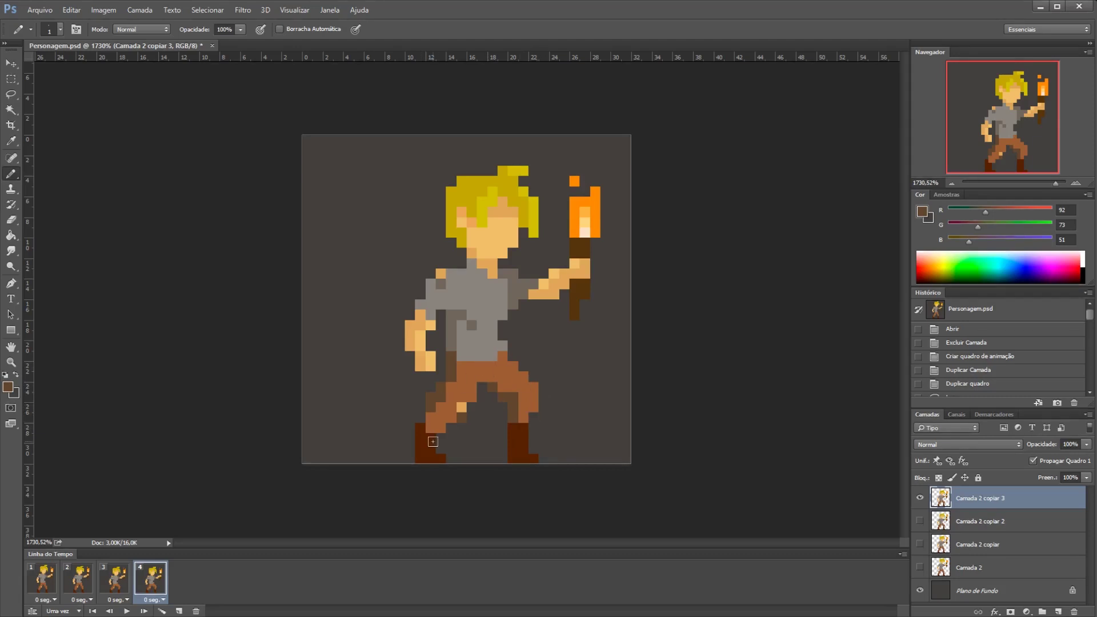
In frame 4, move the skin-coloured knee tear up one pixel, repaint the trousers around it and erase the excess pixel below.
alt+click(464, 408)
click(462, 398)
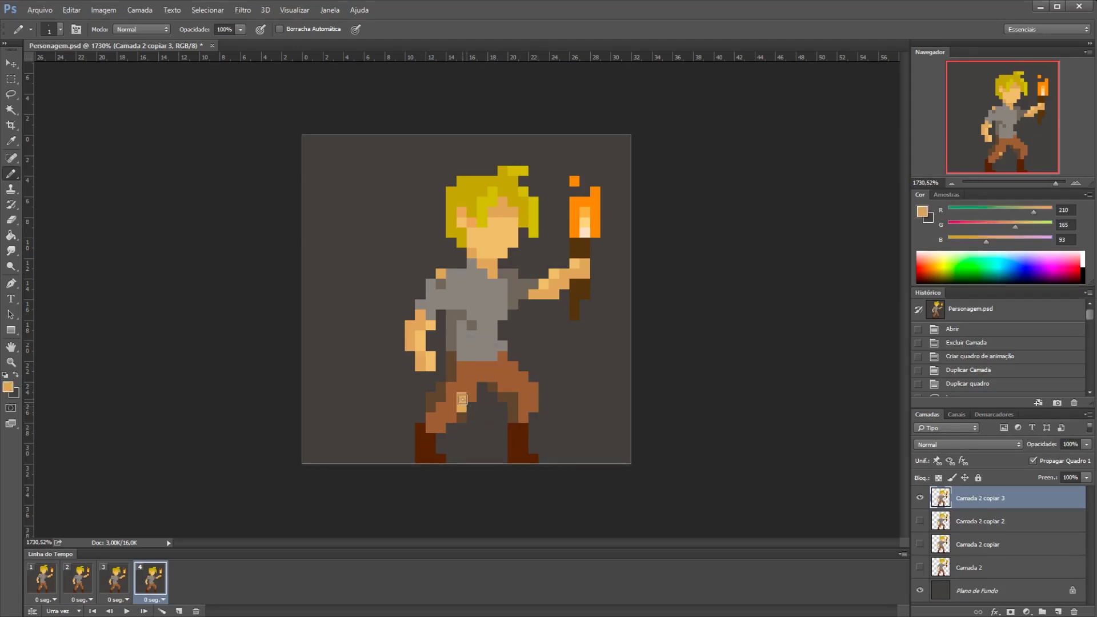
alt+click(453, 412)
click(464, 417)
click(462, 407)
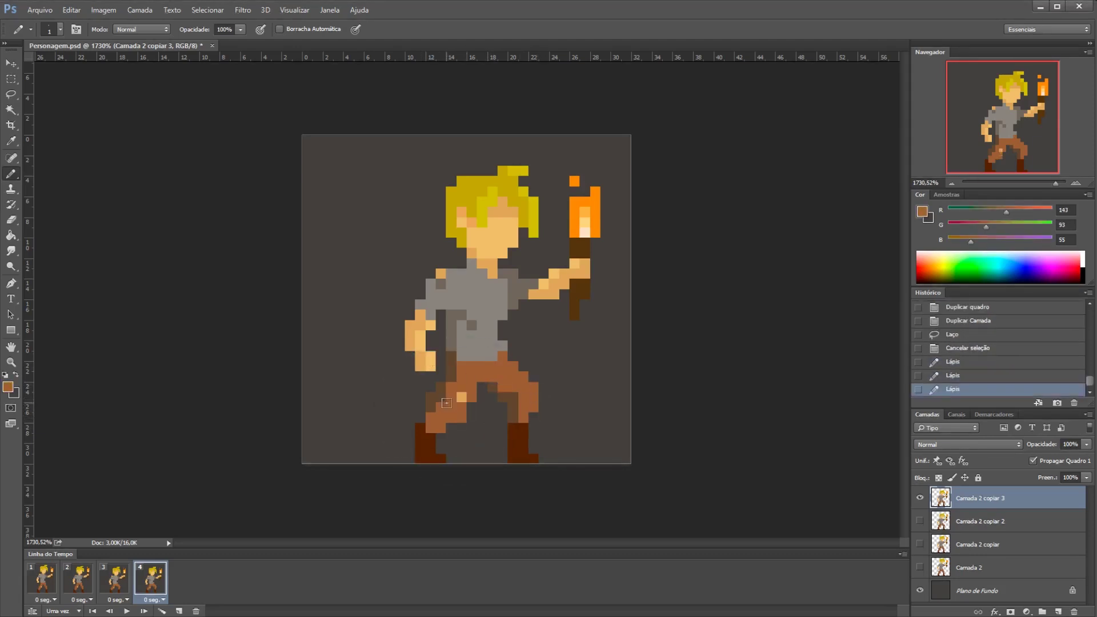
alt+click(442, 397)
click(463, 408)
key(e)
click(463, 417)
key(b)
Compare frame 4 with the earlier frames, lasso its upper body including the hips, nudge it up one pixel and deselect.
click(122, 586)
click(83, 585)
click(153, 586)
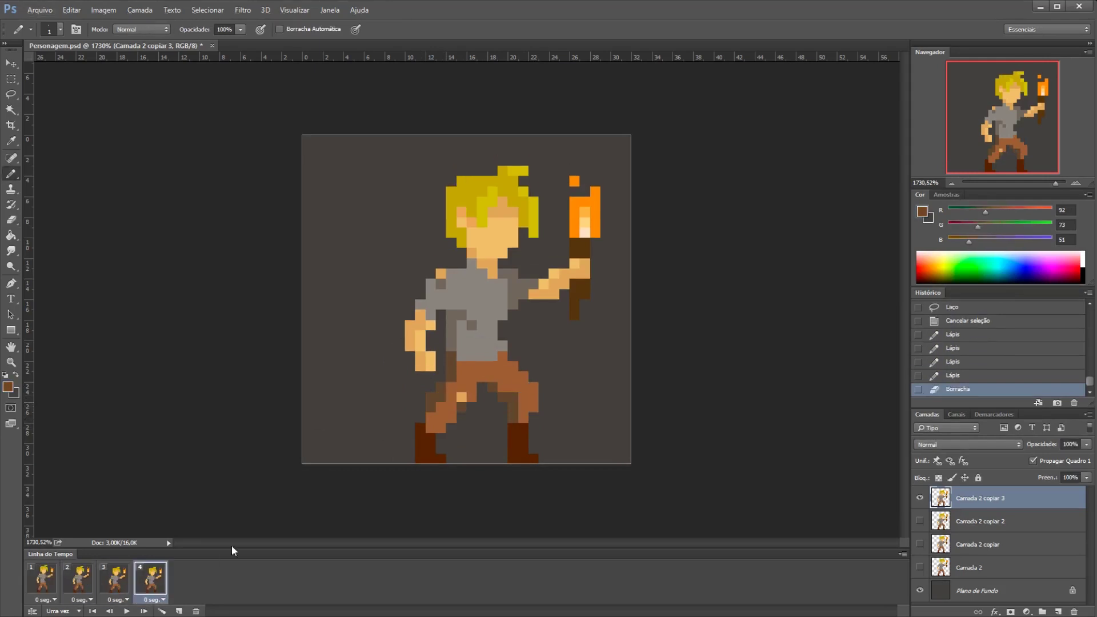
key(l)
mouse_move(364, 330)
mouse_down()
mouse_move(447, 370)
mouse_move(392, 191)
mouse_up()
key(ctrl+Up)
key(ctrl+d)
Close the gap between the hips and the front leg in frame 4 with trouser and shadow pixels, using frame 2 as reference.
key(e)
click(82, 584)
click(154, 584)
key(b)
click(492, 377)
alt+click(503, 386)
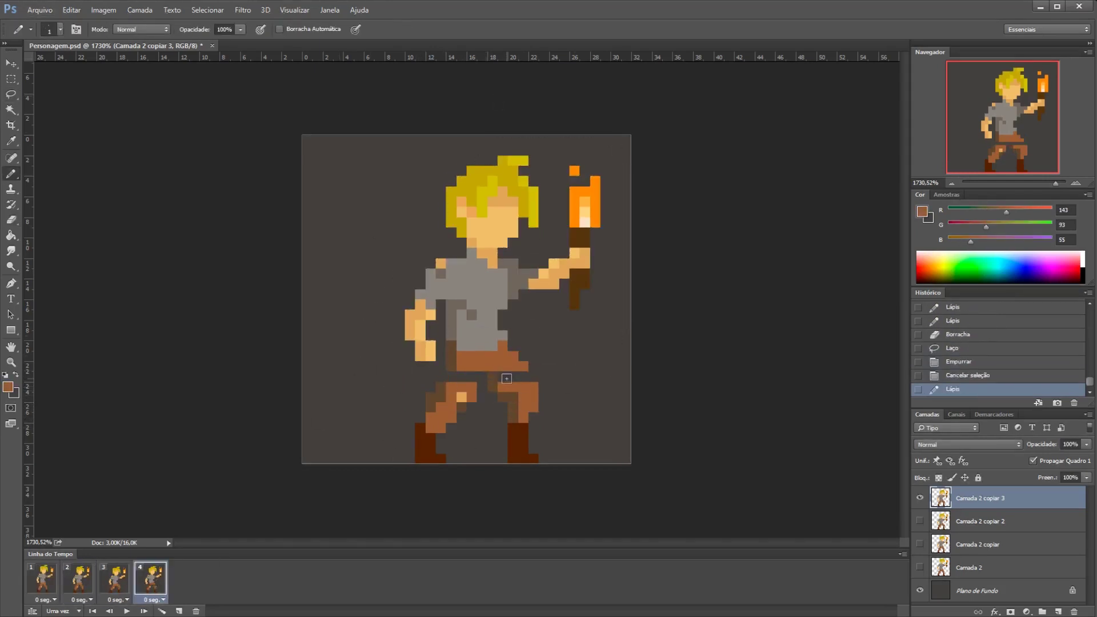
click(502, 377)
key(b)
click(513, 397)
Repaint the inner shadow of frame 4's front leg to match the straighter leg in frame 2.
click(80, 581)
click(152, 582)
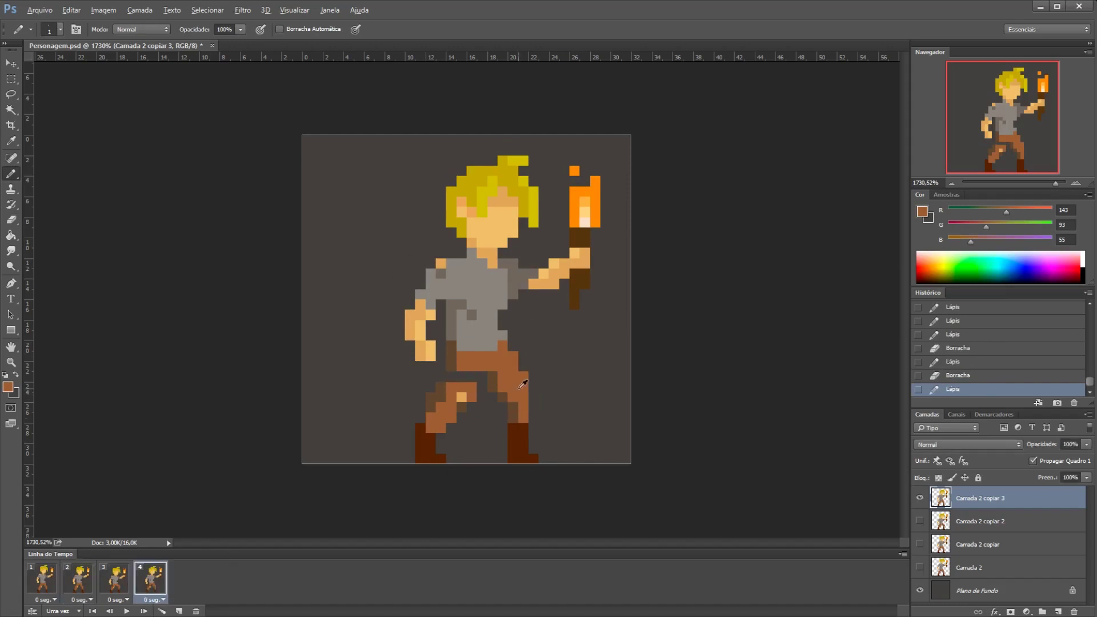
click(512, 407)
alt+click(503, 397)
click(503, 407)
Reconnect frame 4's rear thigh to the hips, correct its shadow edge and check the leg against frames 1 and 2.
key(e)
key(b)
alt+click(461, 387)
drag(471, 376, 451, 376)
alt+click(441, 387)
click(441, 376)
click(40, 583)
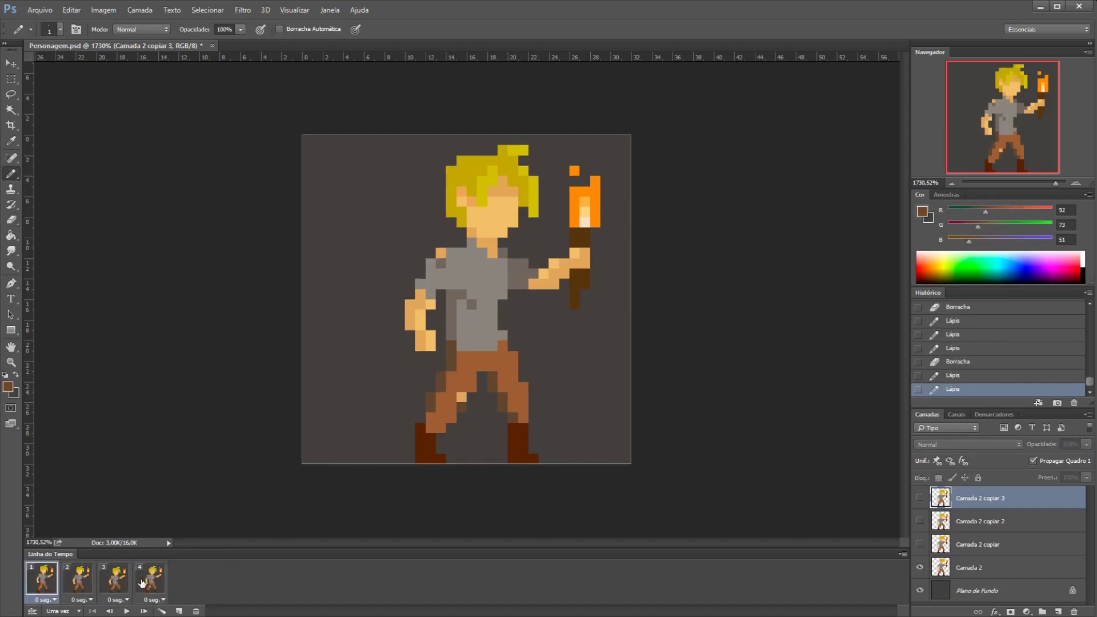
click(152, 583)
key(e)
click(80, 580)
click(151, 580)
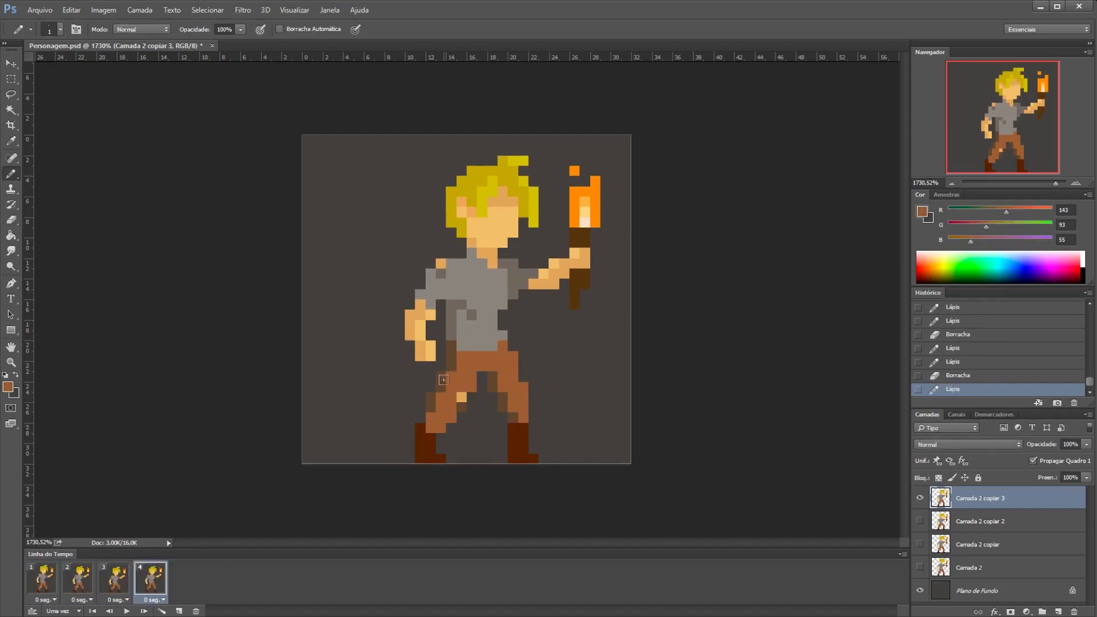
Compare frame 4 with frame 2, lasso the lowered arm's forearm and hand in frame 4, nudge it down one pixel and deselect.
click(81, 583)
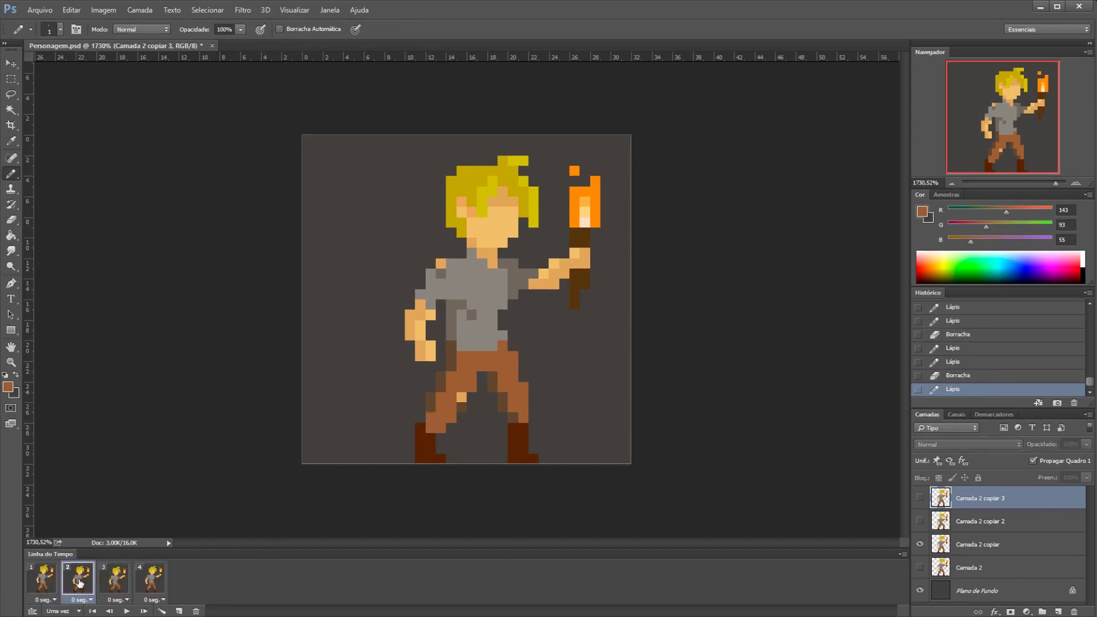
click(153, 583)
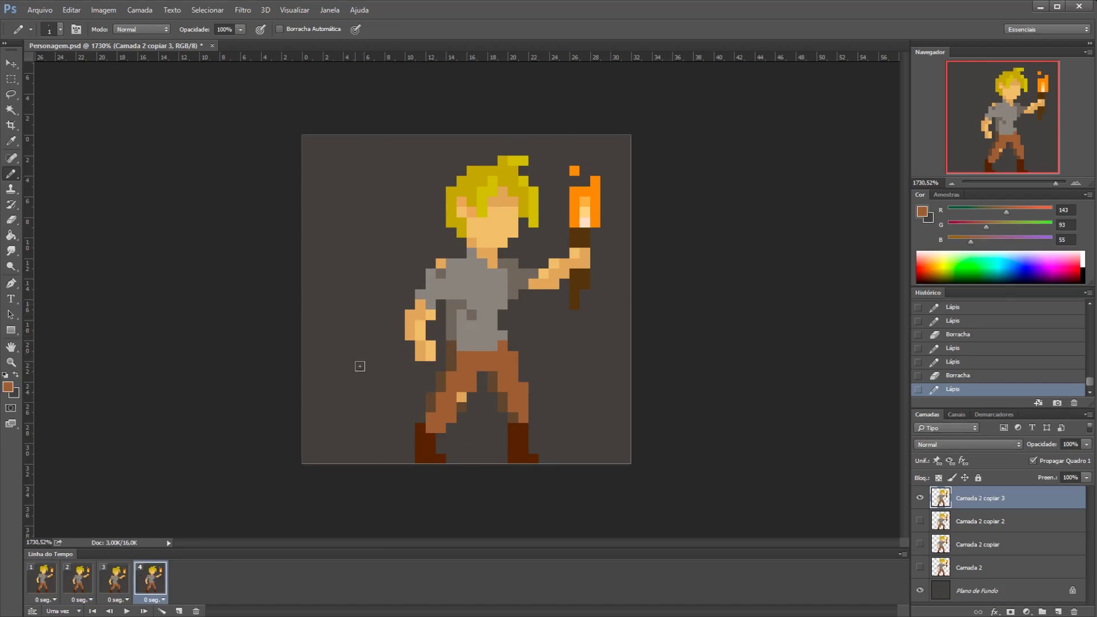
key(l)
mouse_move(369, 372)
mouse_down()
mouse_move(442, 364)
mouse_move(436, 334)
mouse_move(396, 331)
mouse_move(376, 365)
mouse_up()
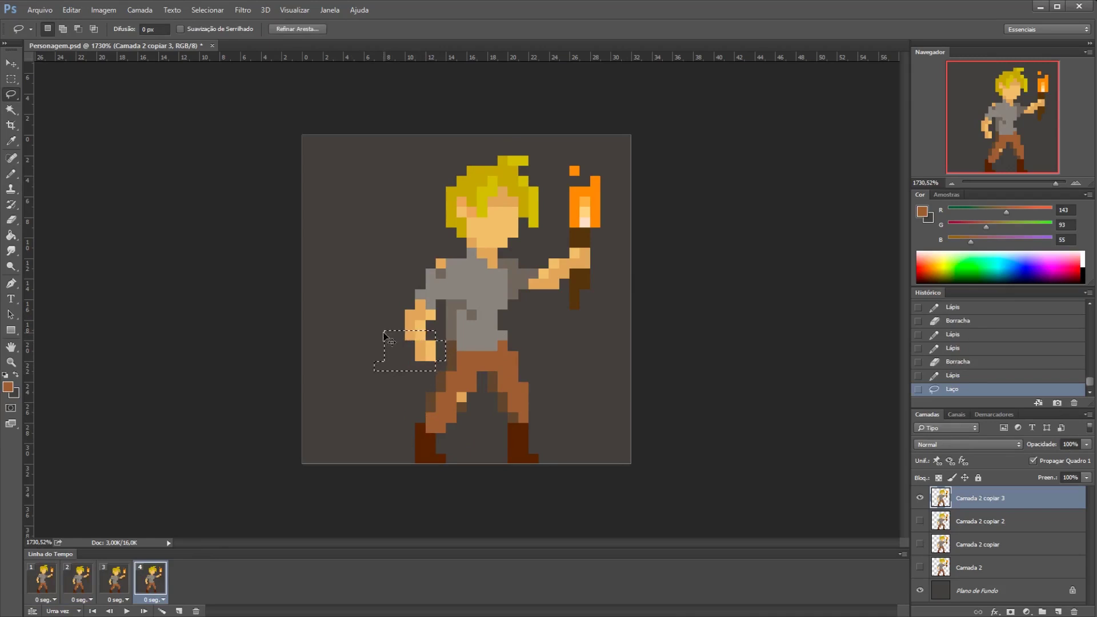
key(ctrl+Down)
key(ctrl+d)
Fill the gap left in frame 4's lowered forearm with the darker and lighter skin tones sampled from the arm.
key(b)
alt+click(412, 321)
click(410, 335)
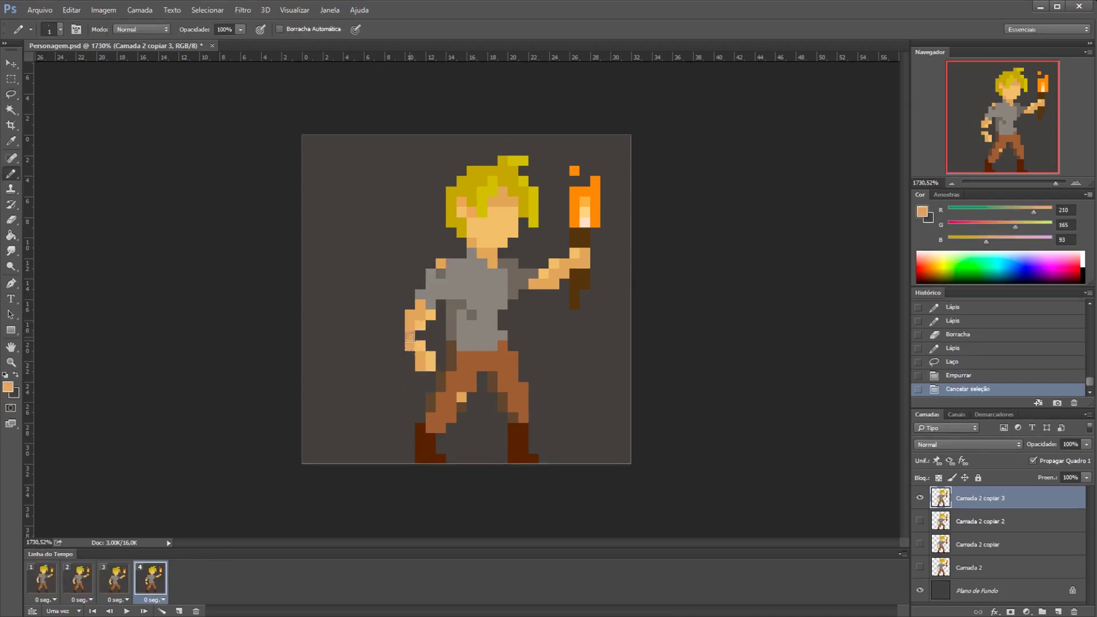
alt+click(424, 329)
click(423, 335)
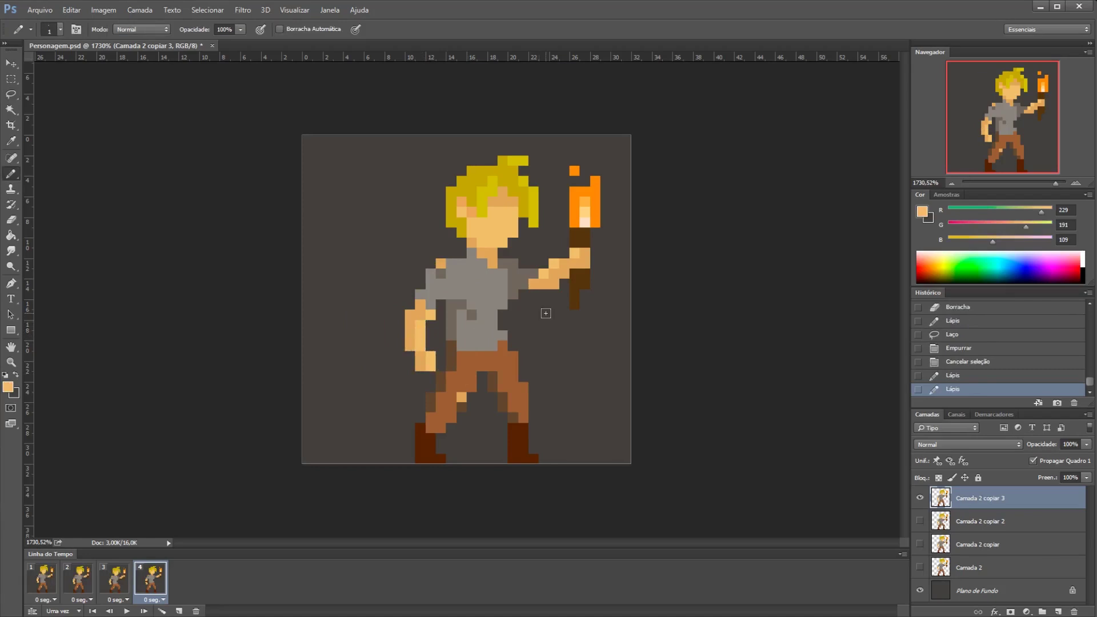
Lasso the torch and its arm in frame 4, nudge them down one pixel, deselect and erase the leftover sleeve pixel near the shoulder.
key(l)
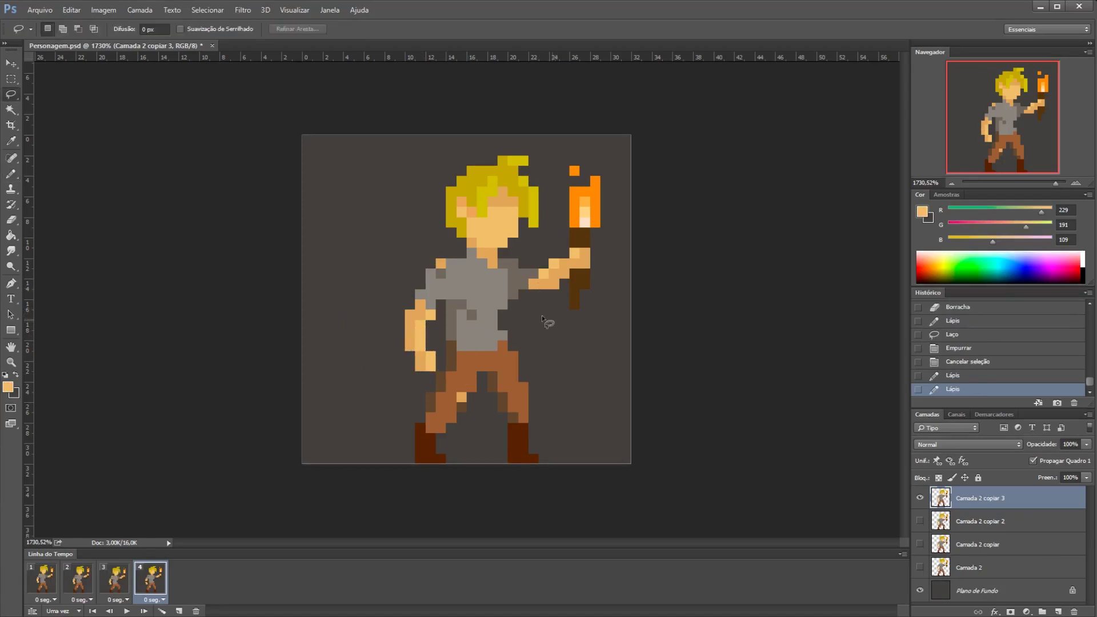
mouse_move(554, 318)
mouse_down()
mouse_move(521, 274)
mouse_move(555, 223)
mouse_move(556, 163)
mouse_move(627, 140)
mouse_move(639, 278)
mouse_move(572, 363)
mouse_up()
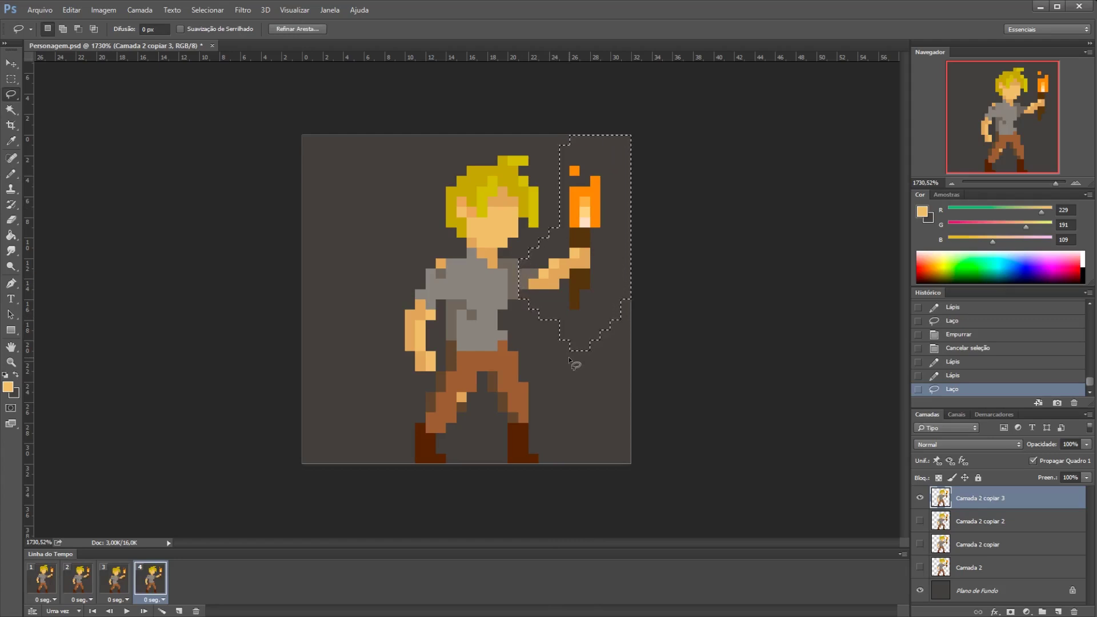
key(ctrl+Down)
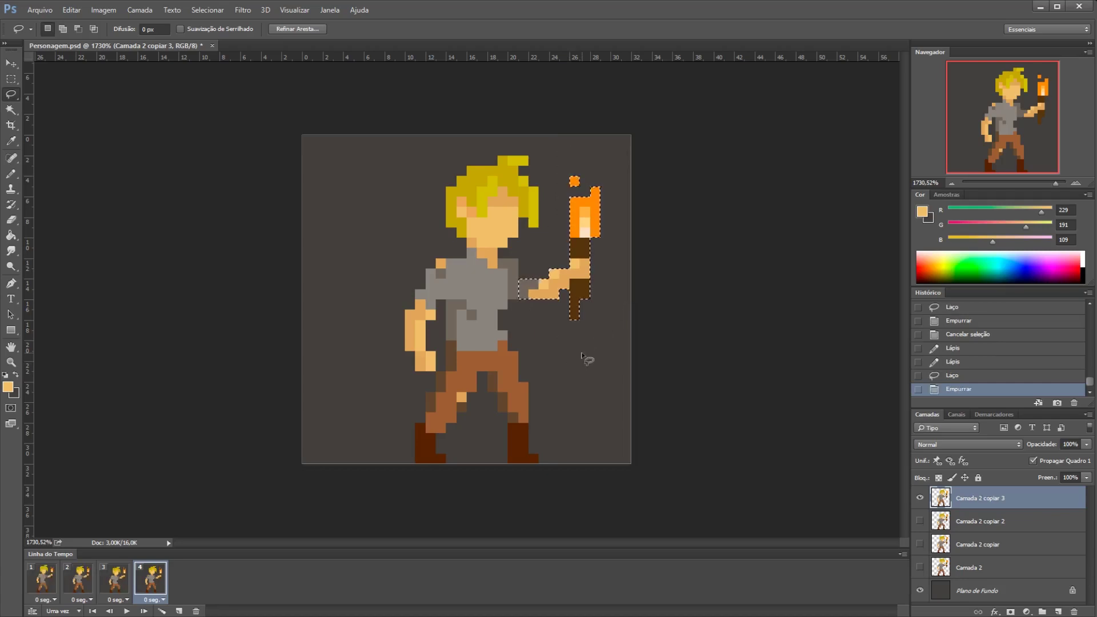
key(ctrl+d)
key(b)
key(e)
click(518, 263)
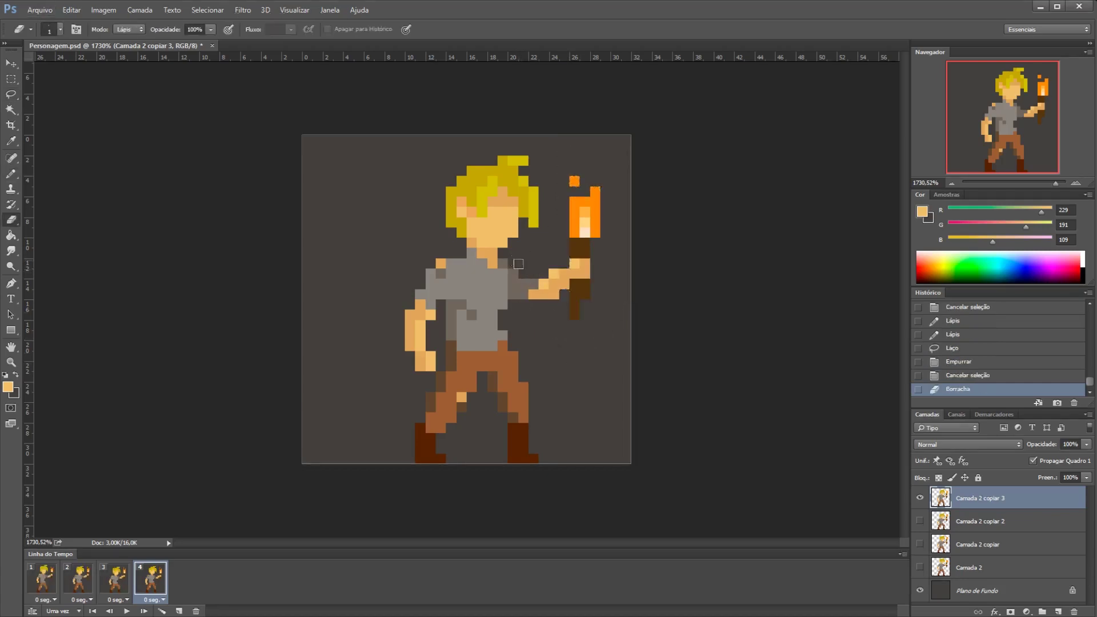
key(b)
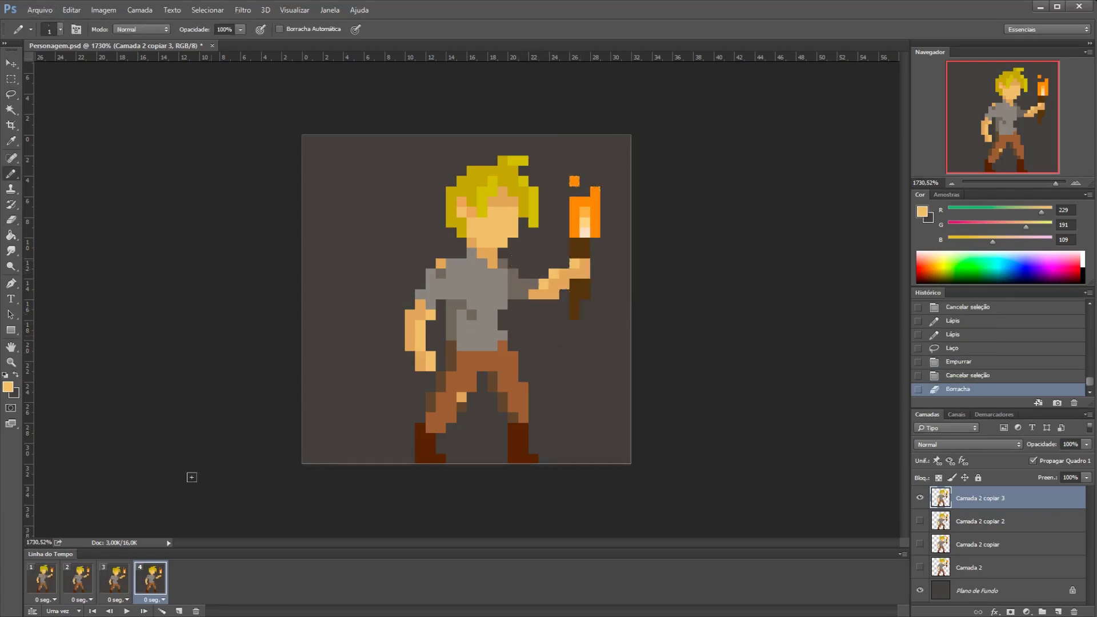
Review frames 1 to 4 in order, select all four frames and set their delay to 0.2 seconds.
click(41, 584)
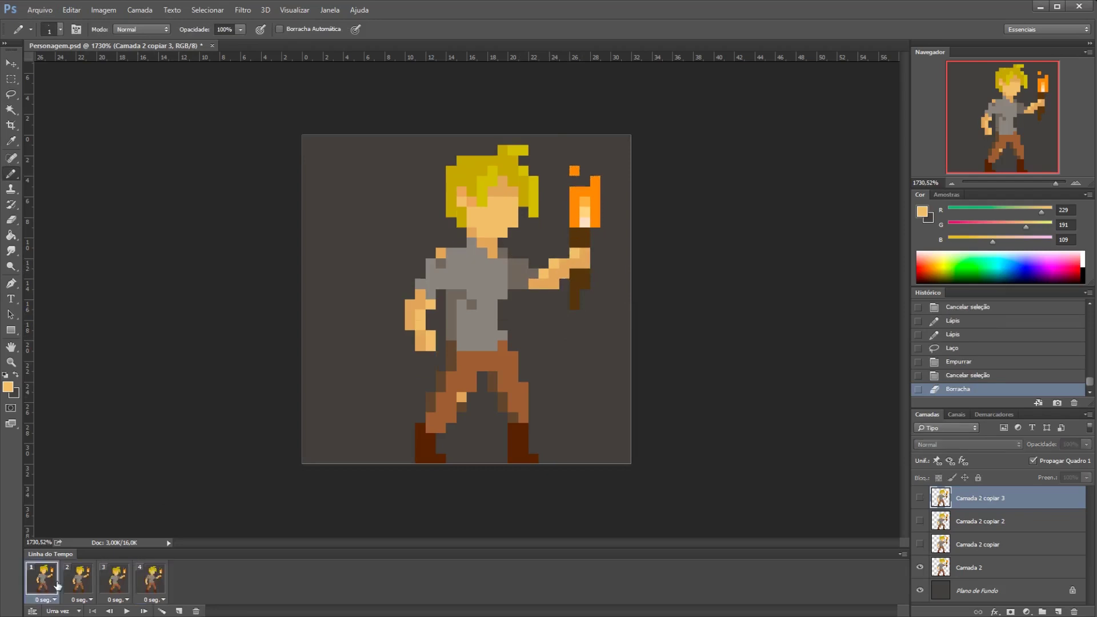
click(81, 582)
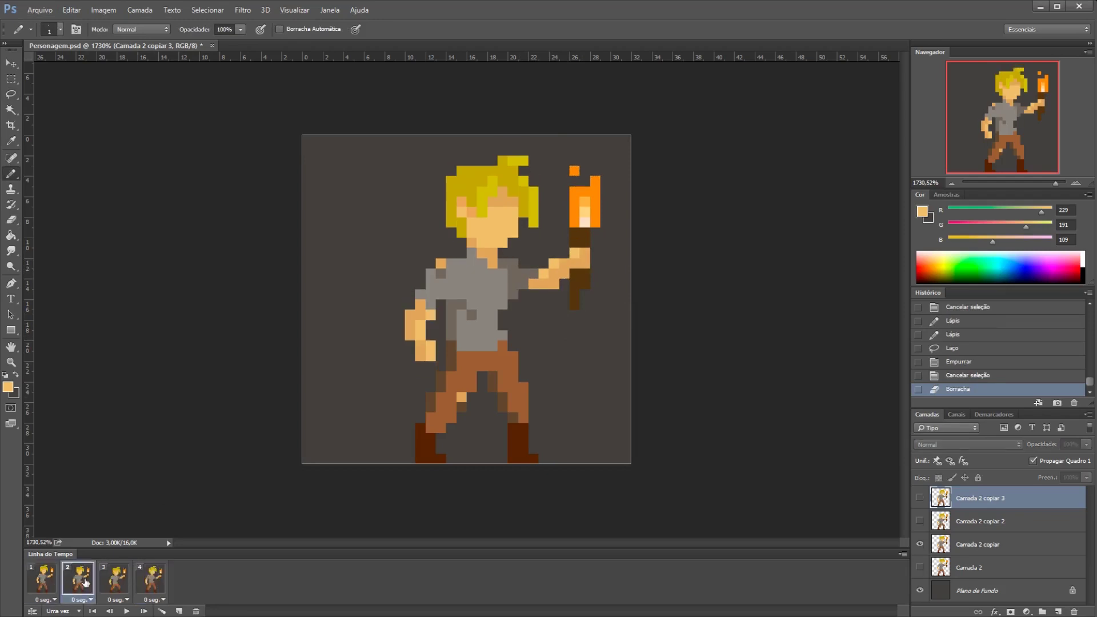
click(115, 582)
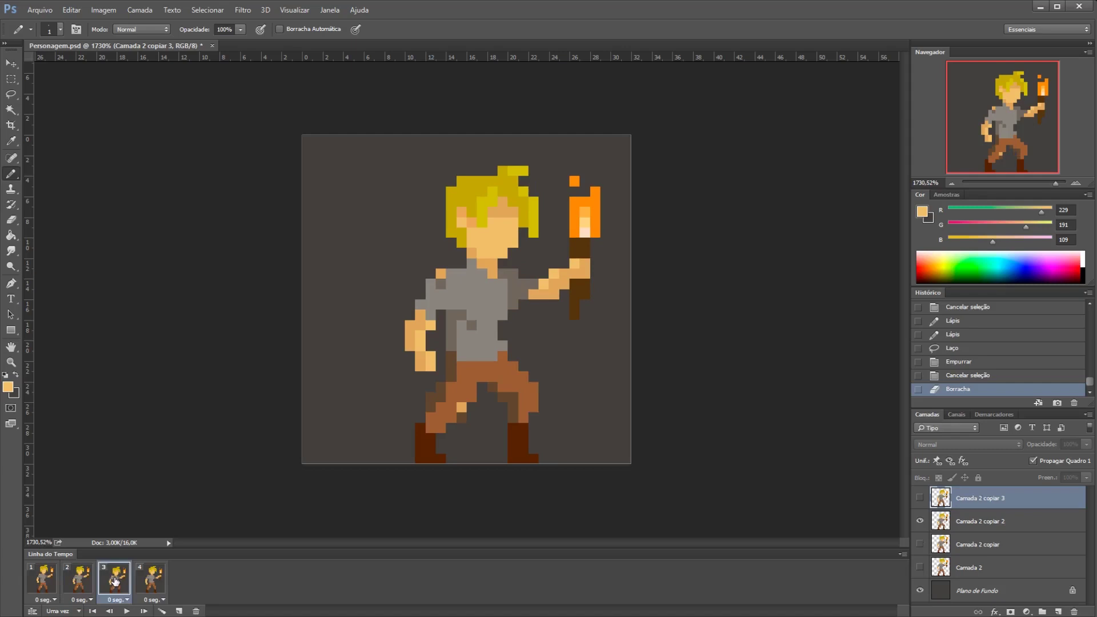
click(147, 586)
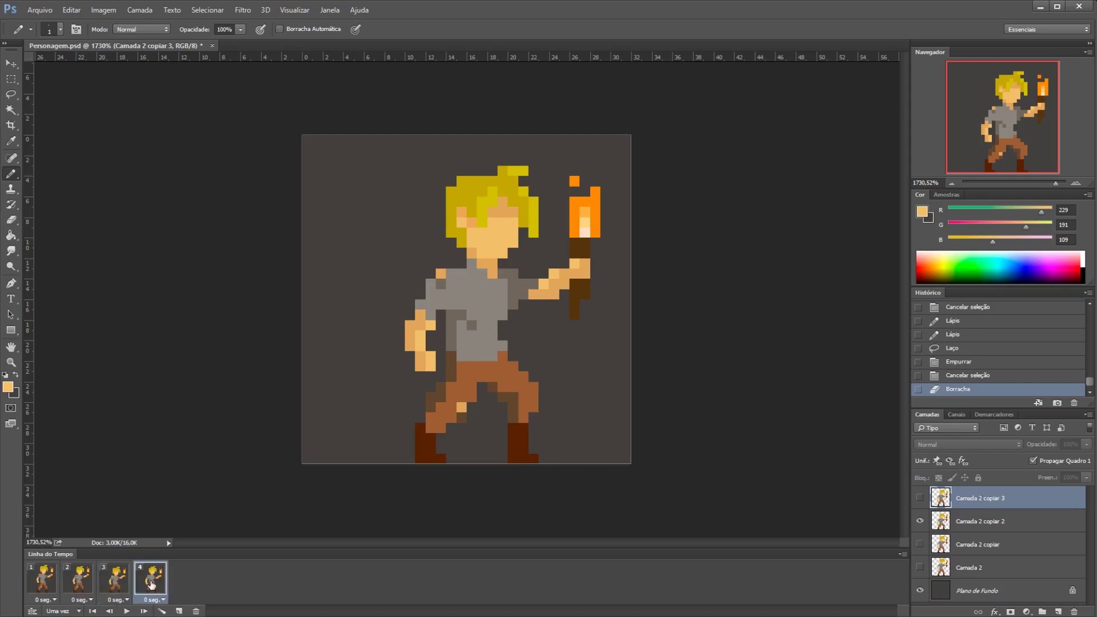
click(48, 582)
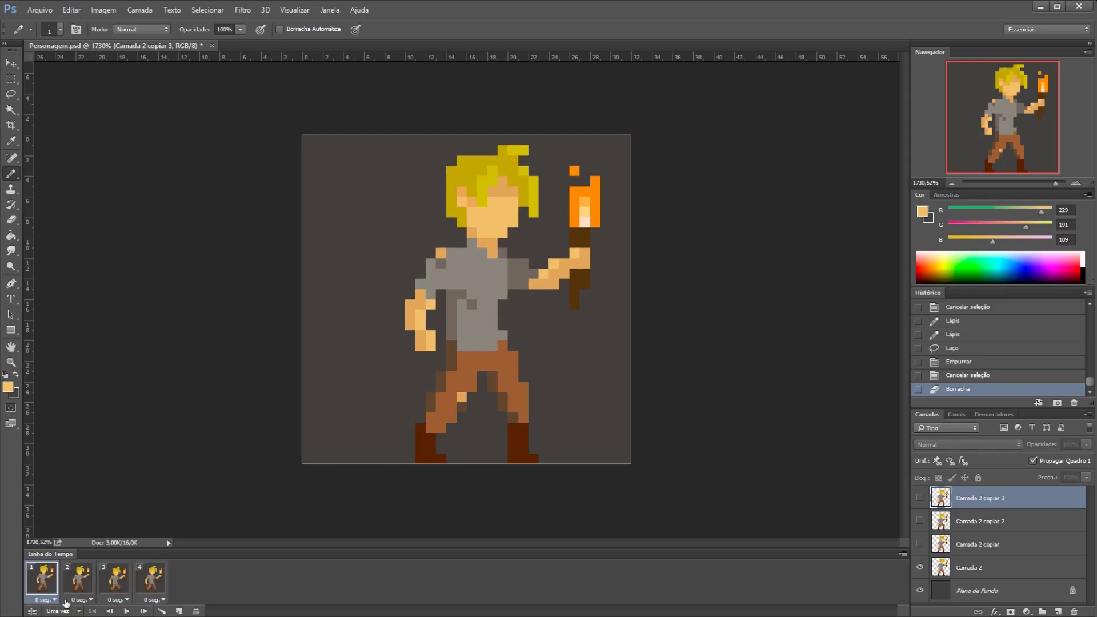
shift+click(152, 587)
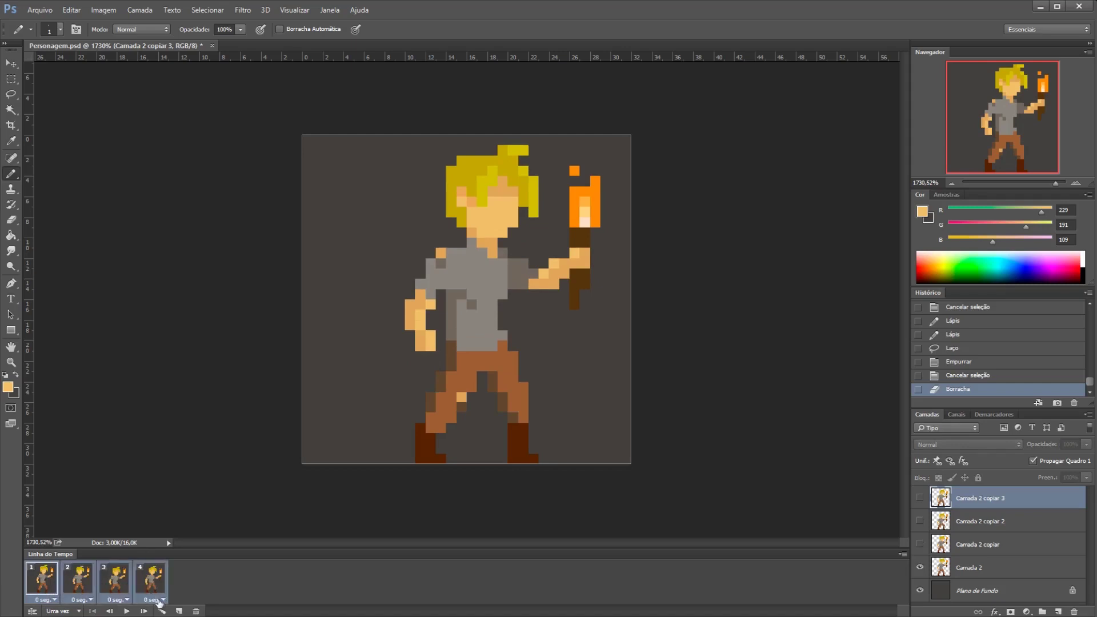
click(43, 584)
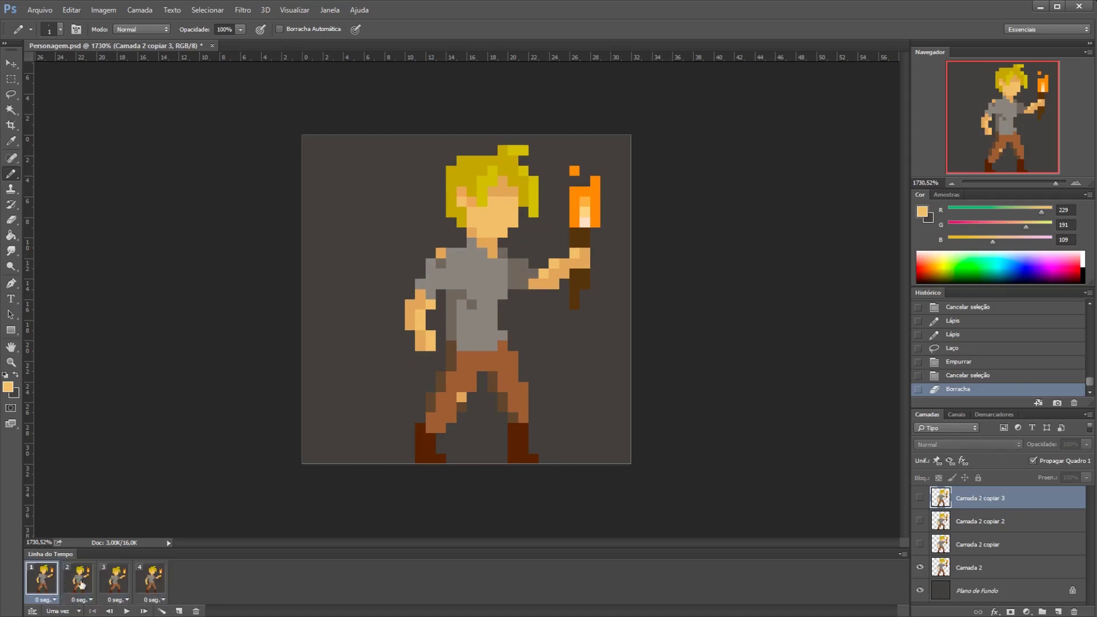
shift+click(152, 582)
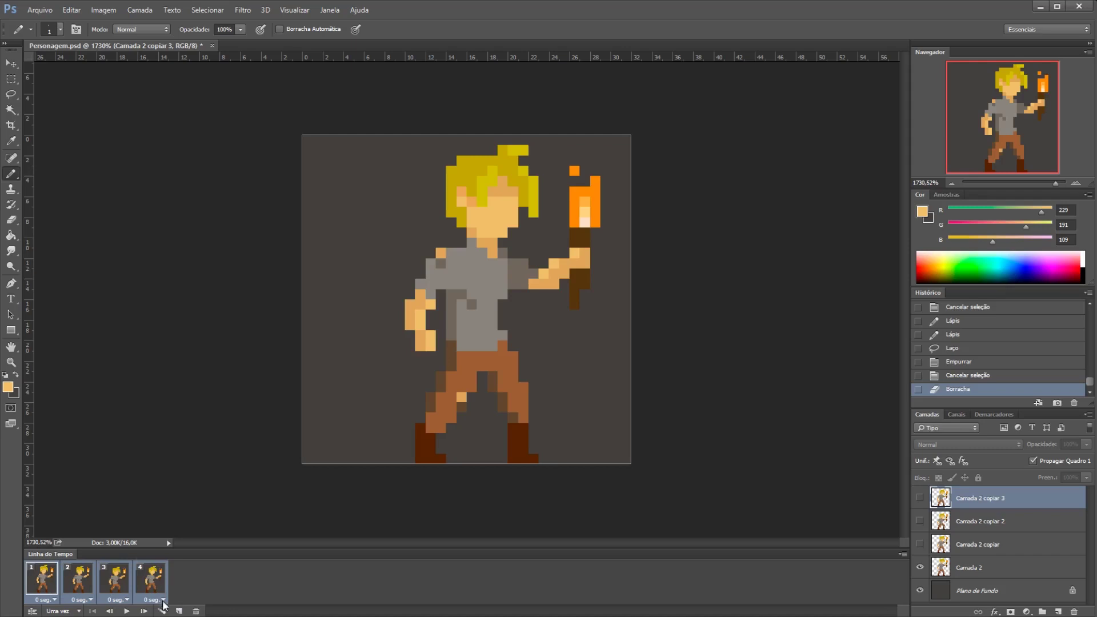
click(163, 601)
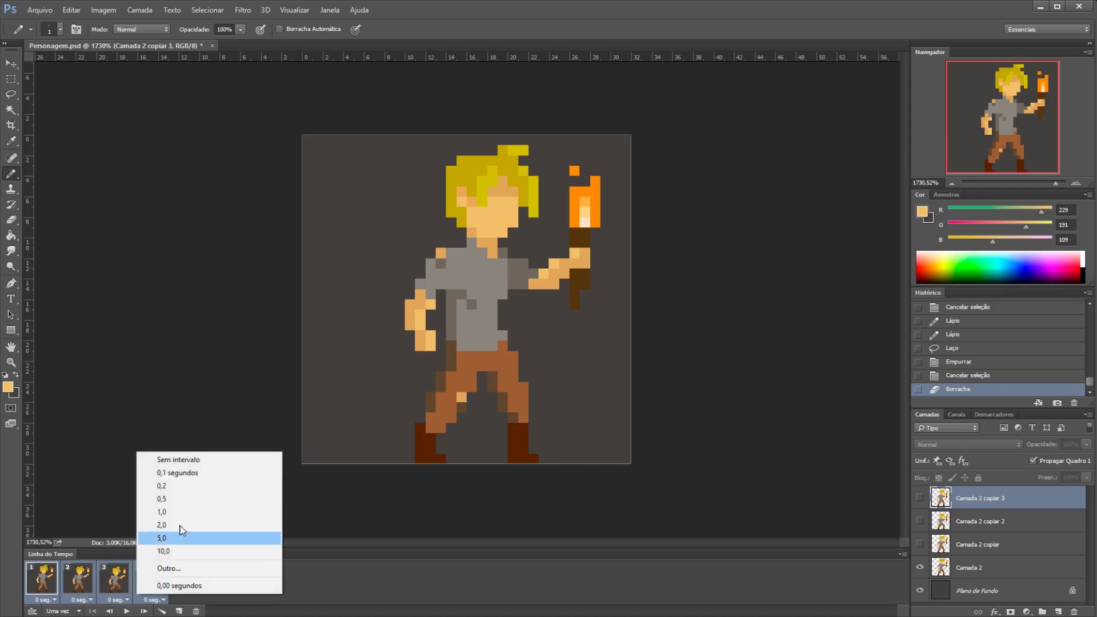
click(175, 488)
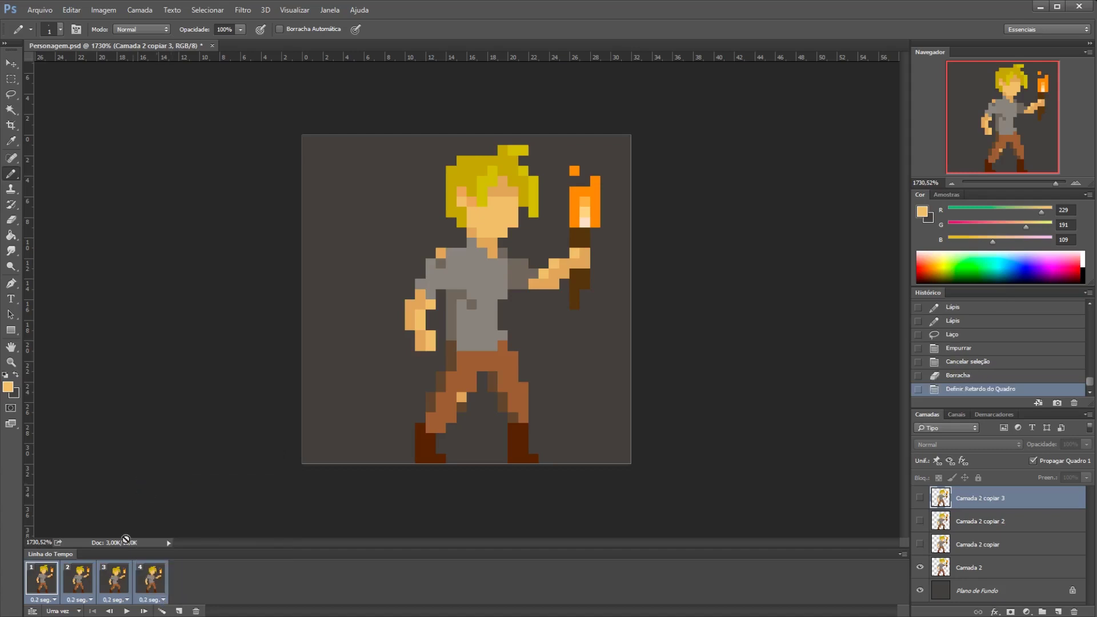
Preview the animation, set its looping to Sempre (forever) and play it again, checking the motion at a small and a large size.
click(127, 611)
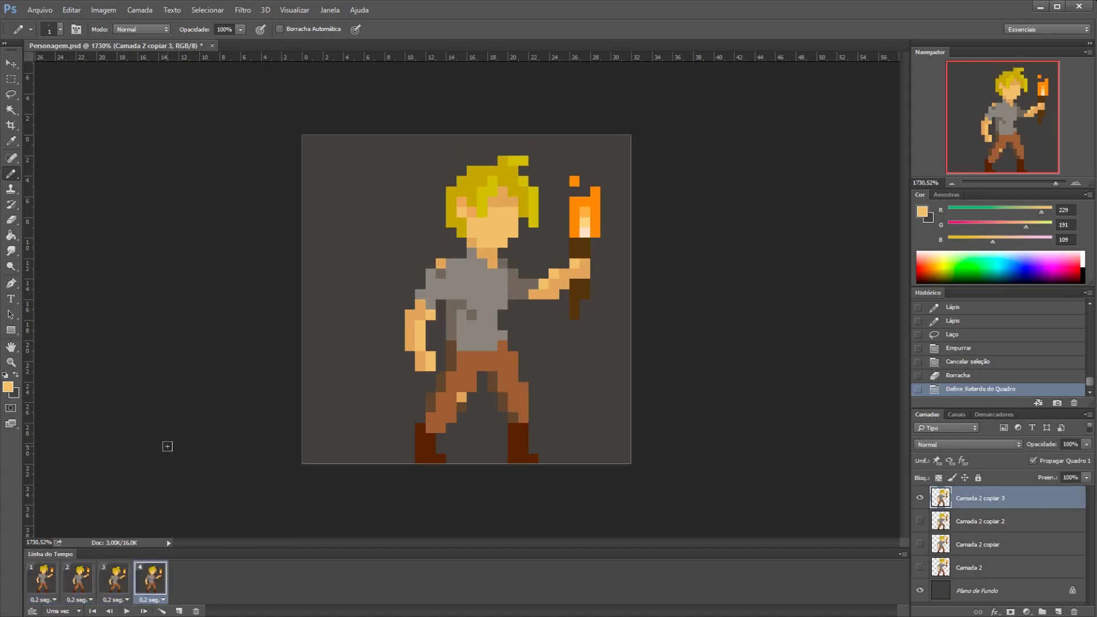
click(63, 611)
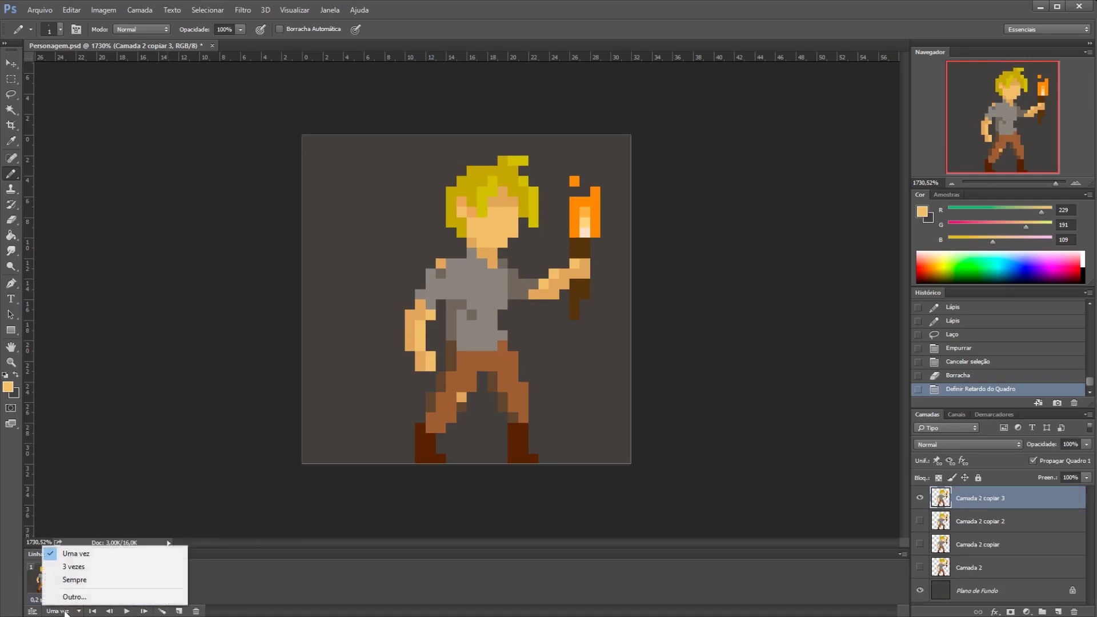
click(74, 580)
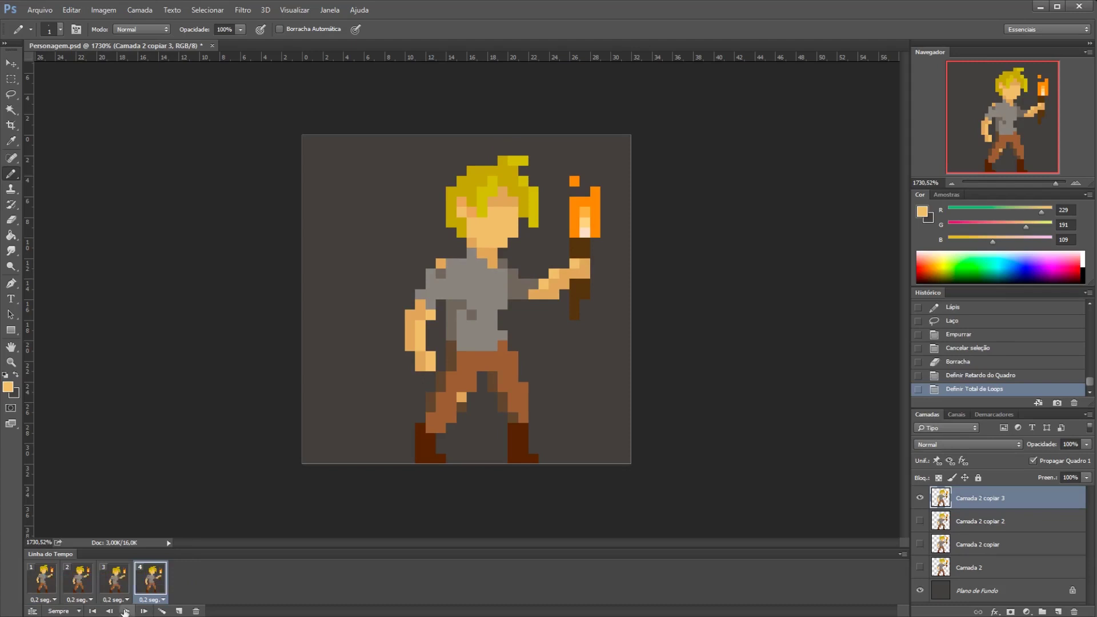
click(127, 611)
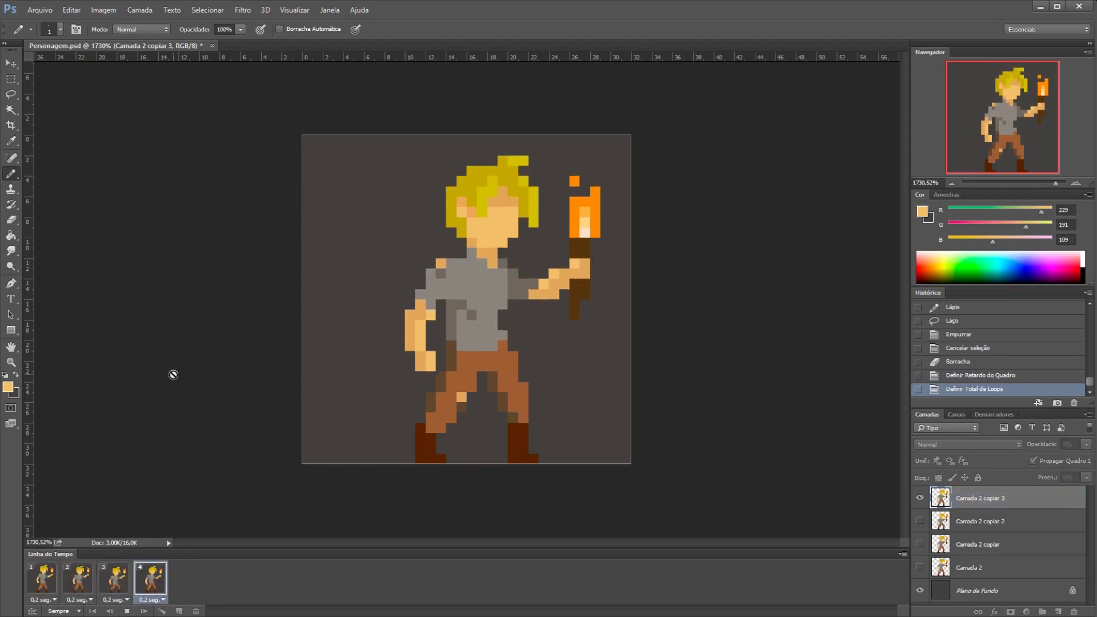
scroll(466, 320, down, 12)
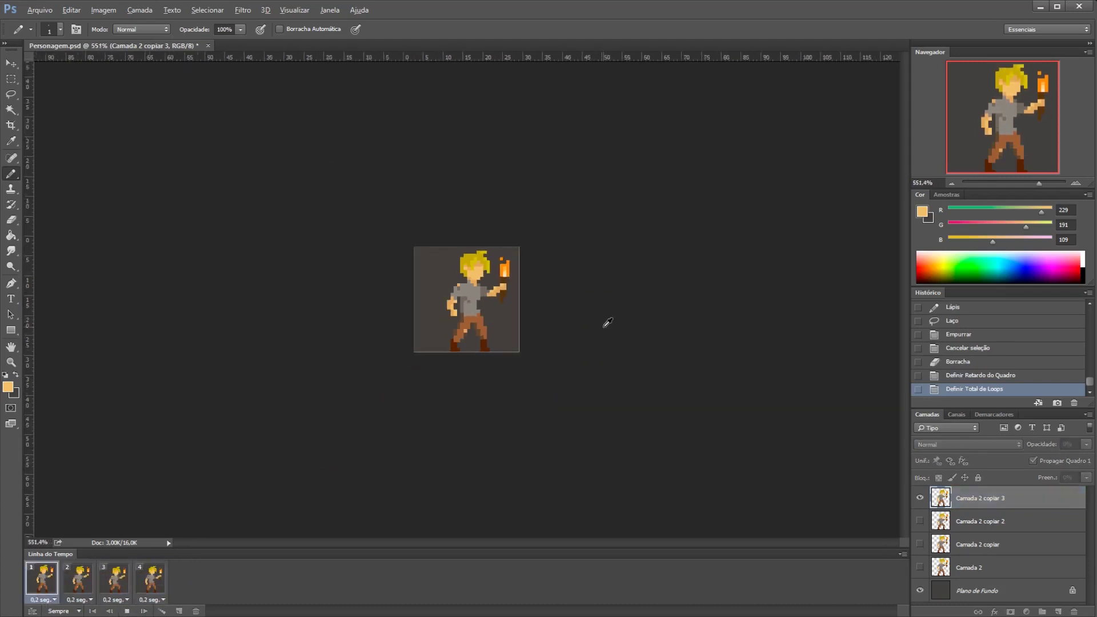
scroll(604, 327, down, 3)
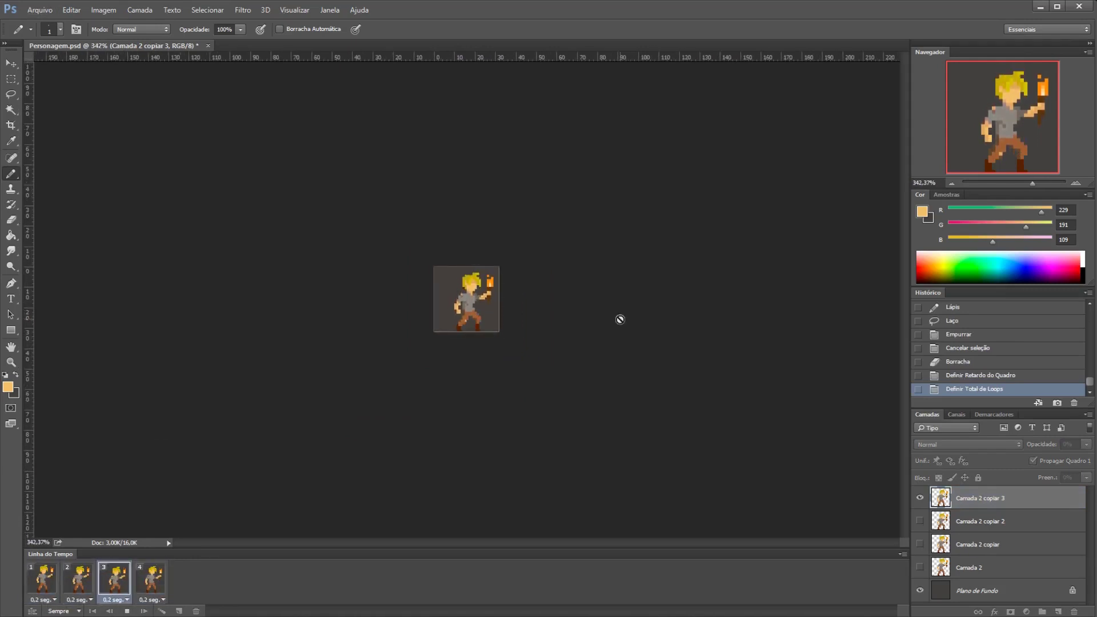
scroll(468, 307, up, 5)
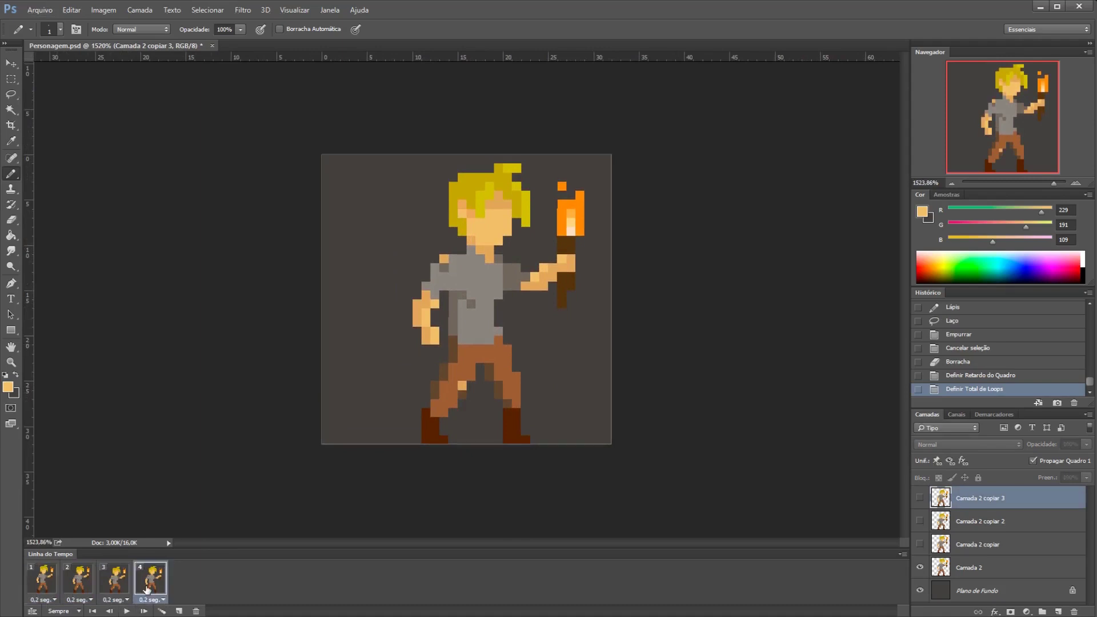
Stop playback, erase the outer elbow pixel of frame 4's lowered arm and replay the loop.
key(space)
key(e)
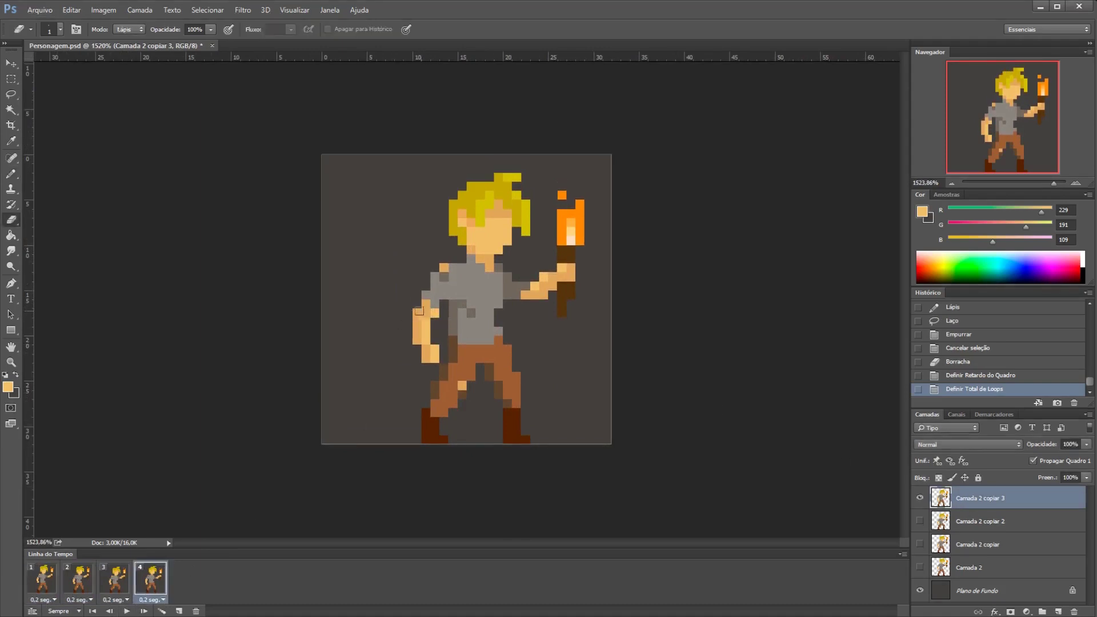
click(408, 347)
click(127, 611)
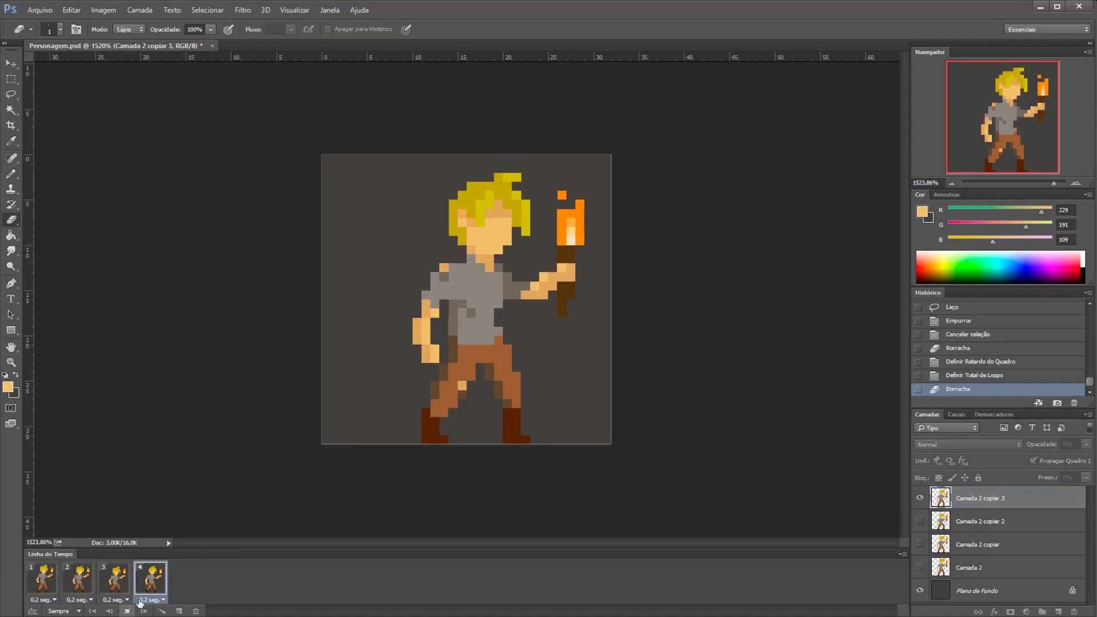
scroll(222, 379, down, 2)
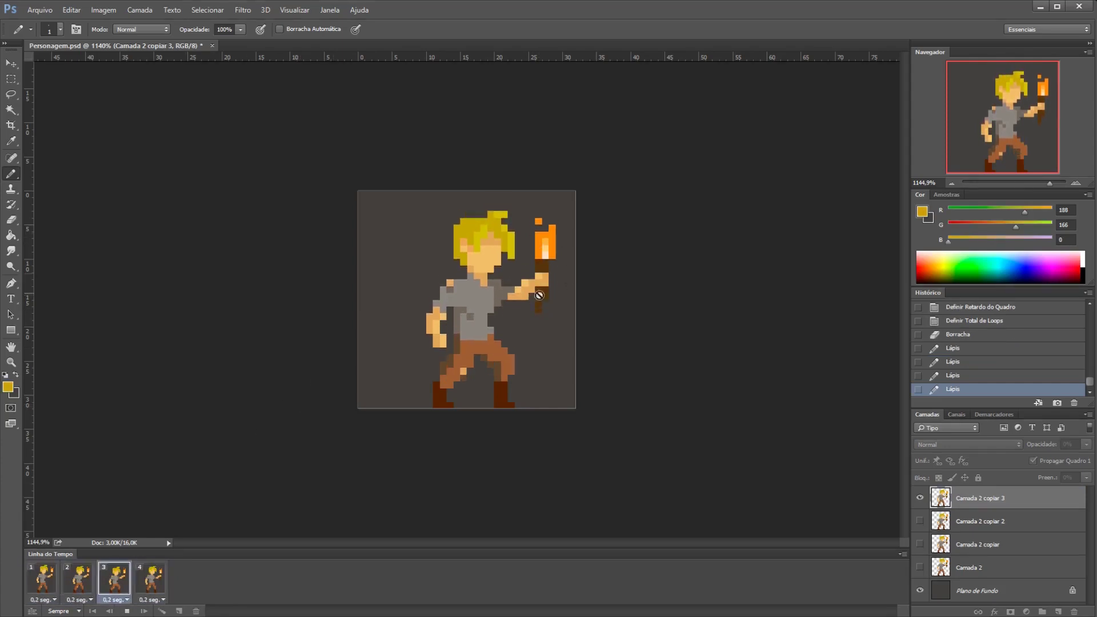
Examine frames 2, 3 and 4 one by one, comparing the arm and torch positions between frames 3 and 4.
click(86, 583)
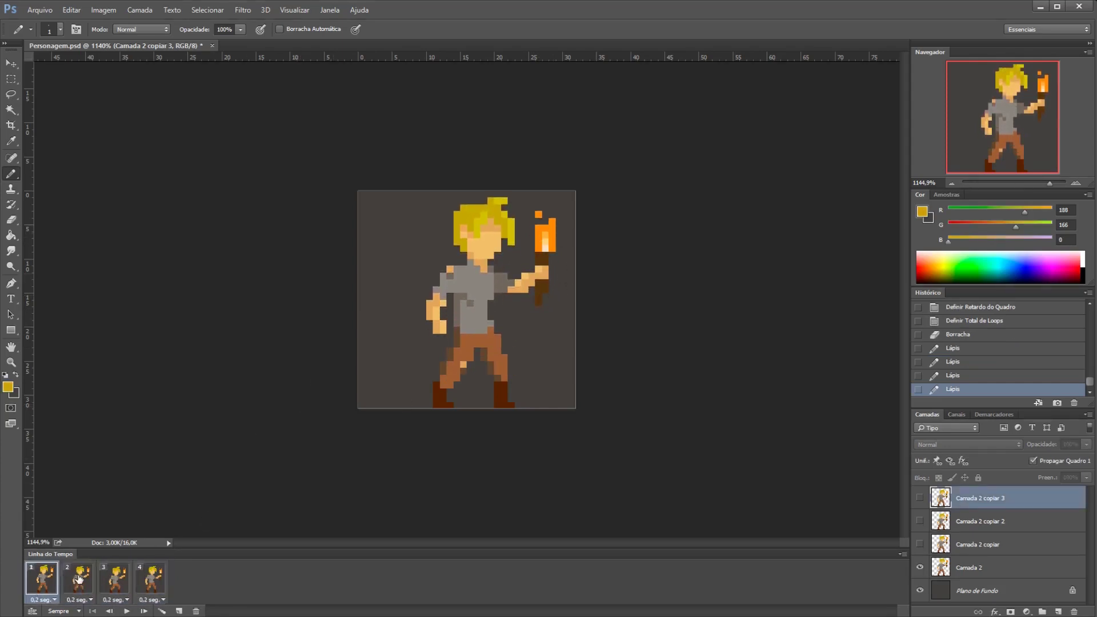
click(116, 581)
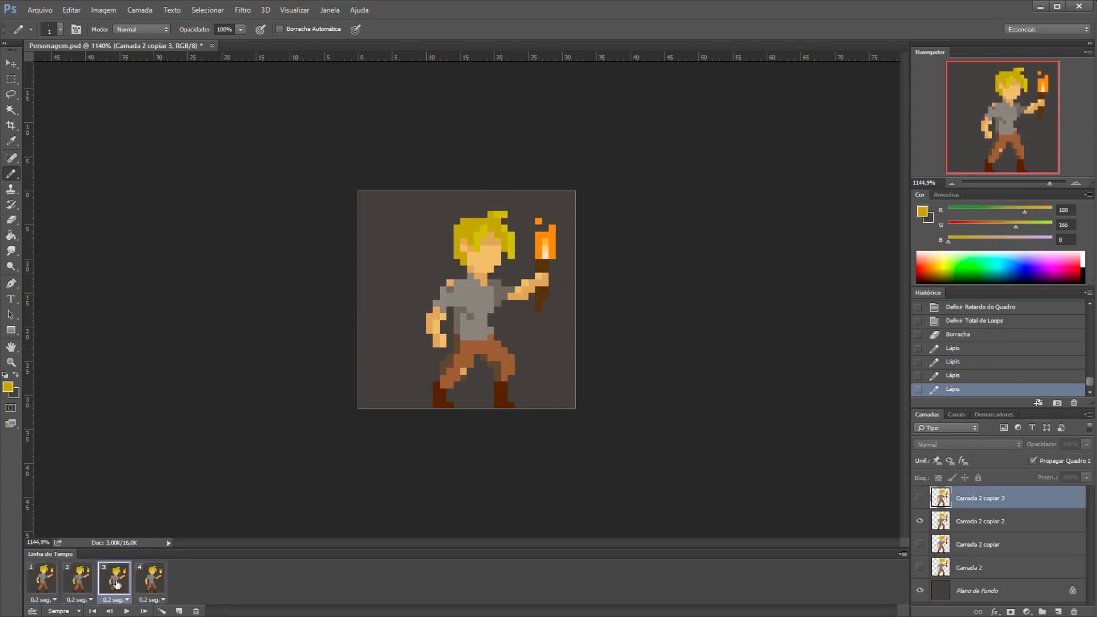
click(151, 582)
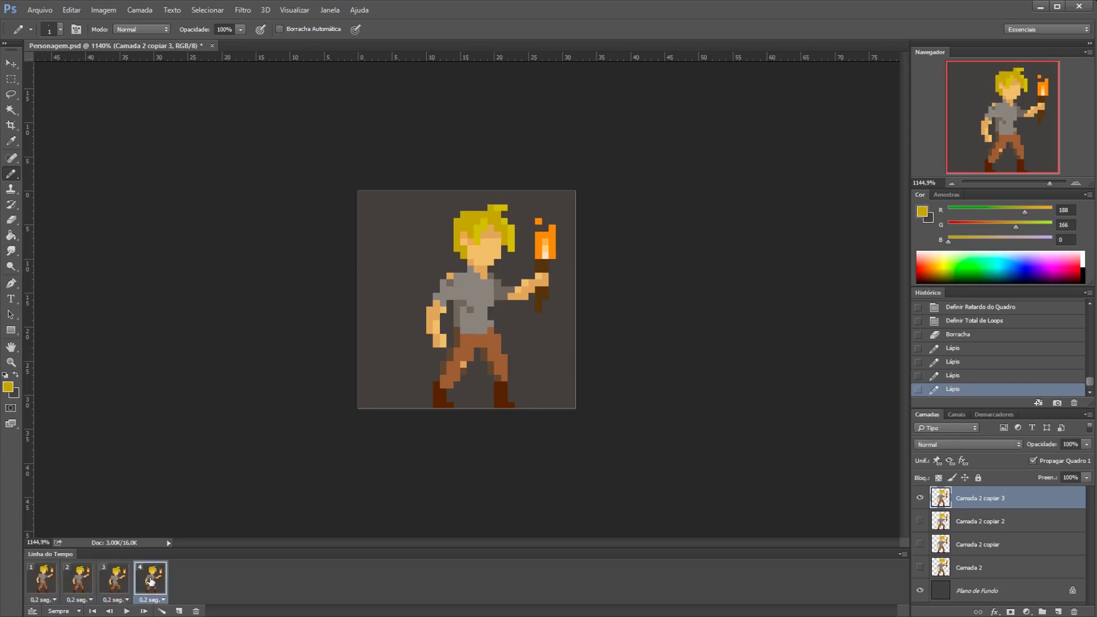
click(120, 582)
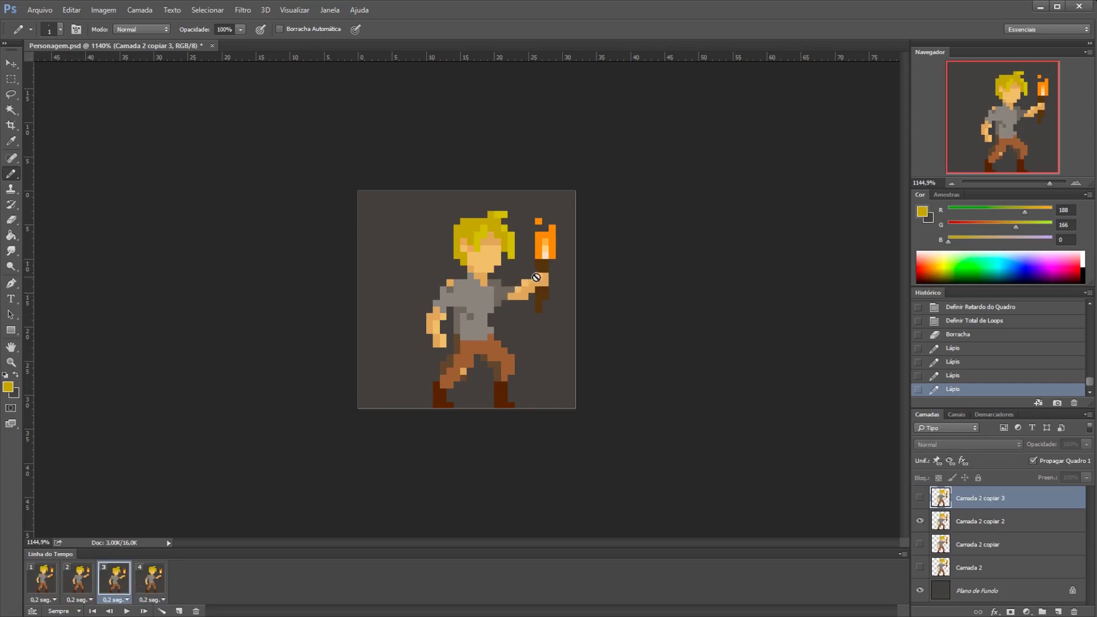
click(155, 583)
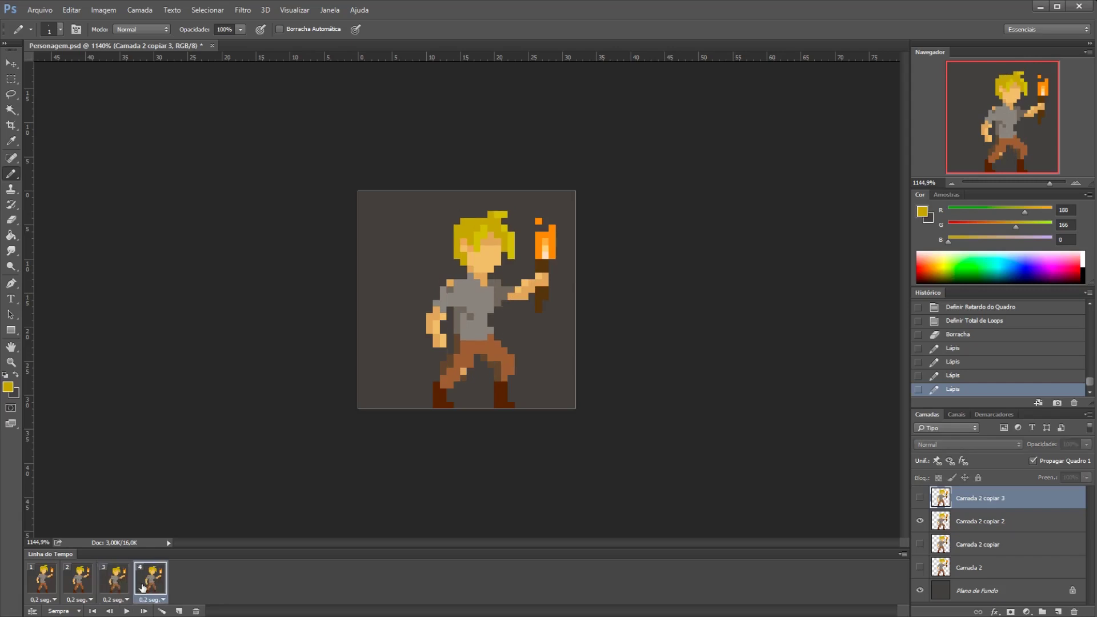
Try painting extra grey shirt-sleeve pixels on frame 4's torch arm, comparing the result with frame 3.
alt+click(501, 275)
click(501, 274)
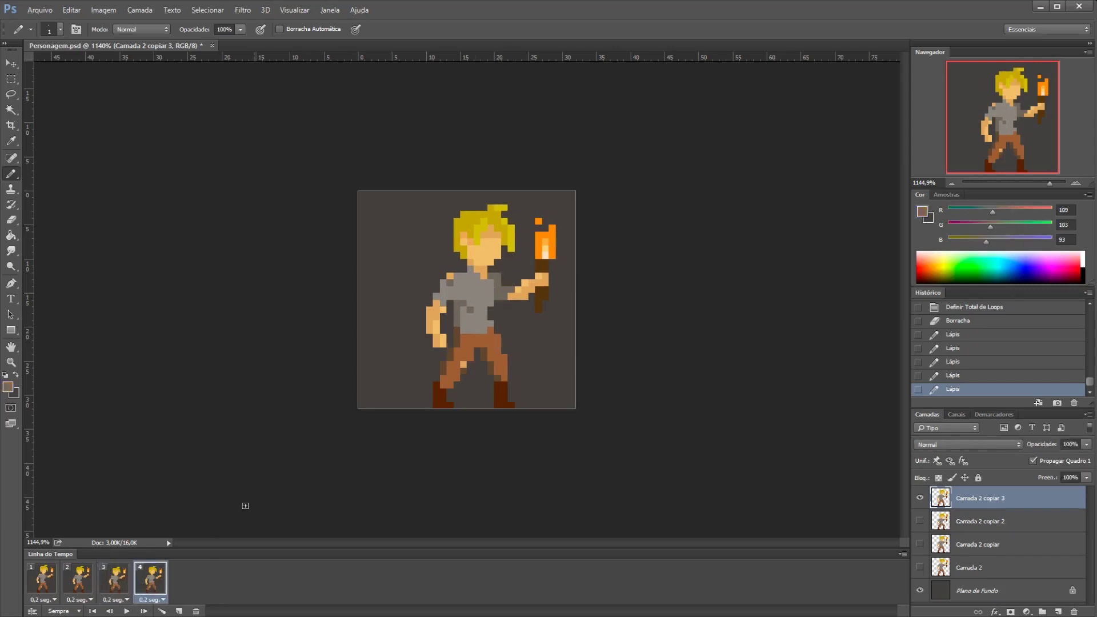
click(117, 578)
click(143, 583)
click(504, 284)
click(511, 284)
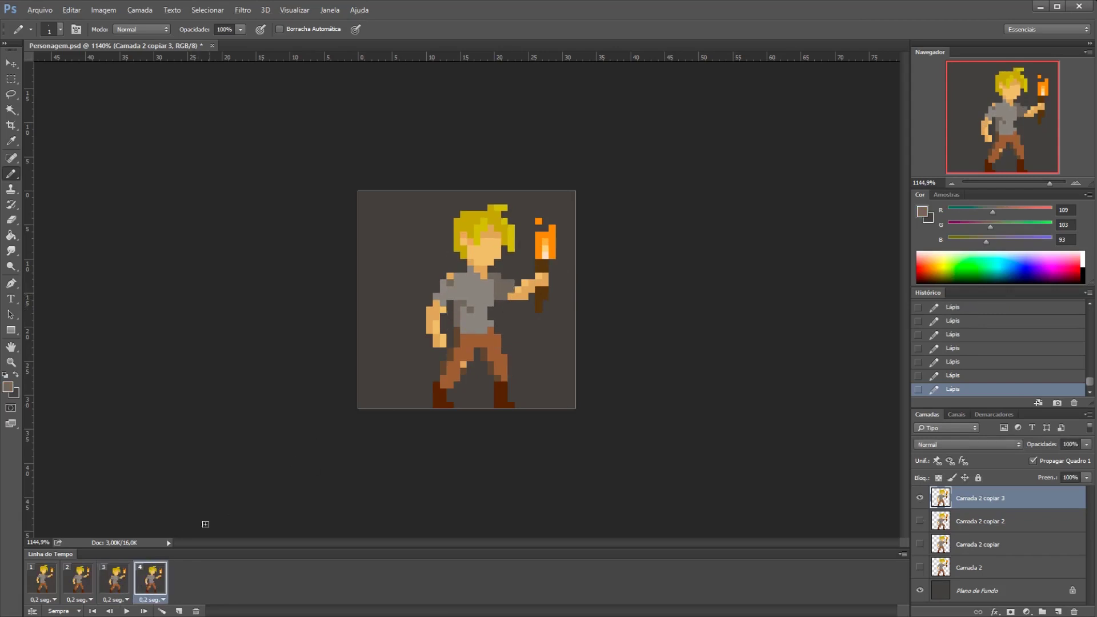
click(117, 580)
click(149, 579)
Try reshaping frame 4's torch-arm elbow by erasing its lower pixels and adding skin-tone ones, checking against frame 3.
scroll(533, 296, up, 3)
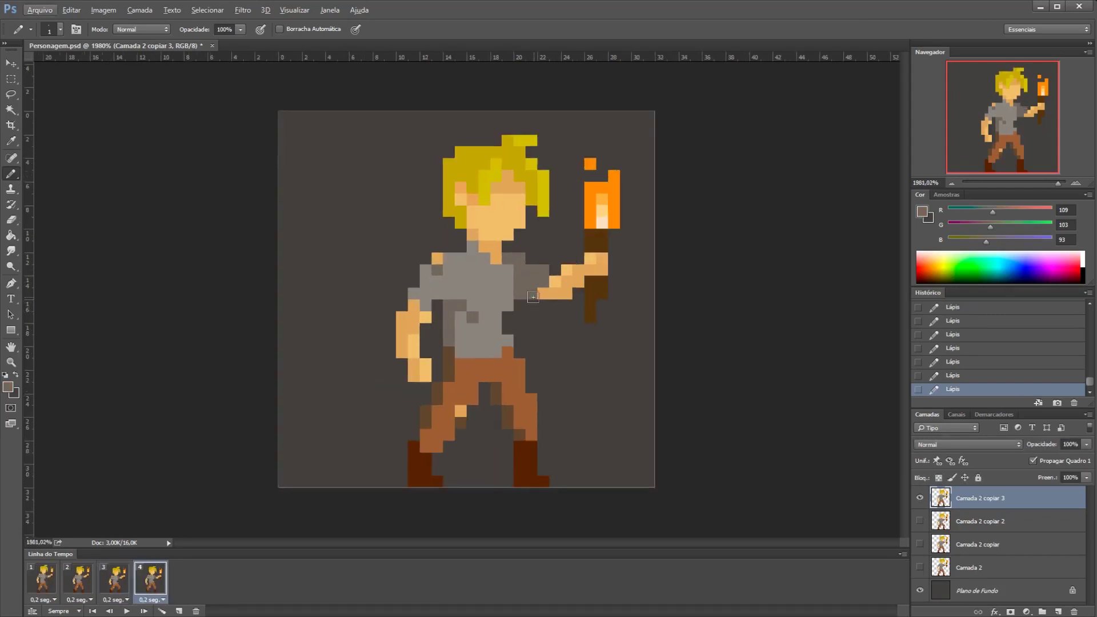
key(e)
click(389, 440)
click(111, 587)
click(142, 587)
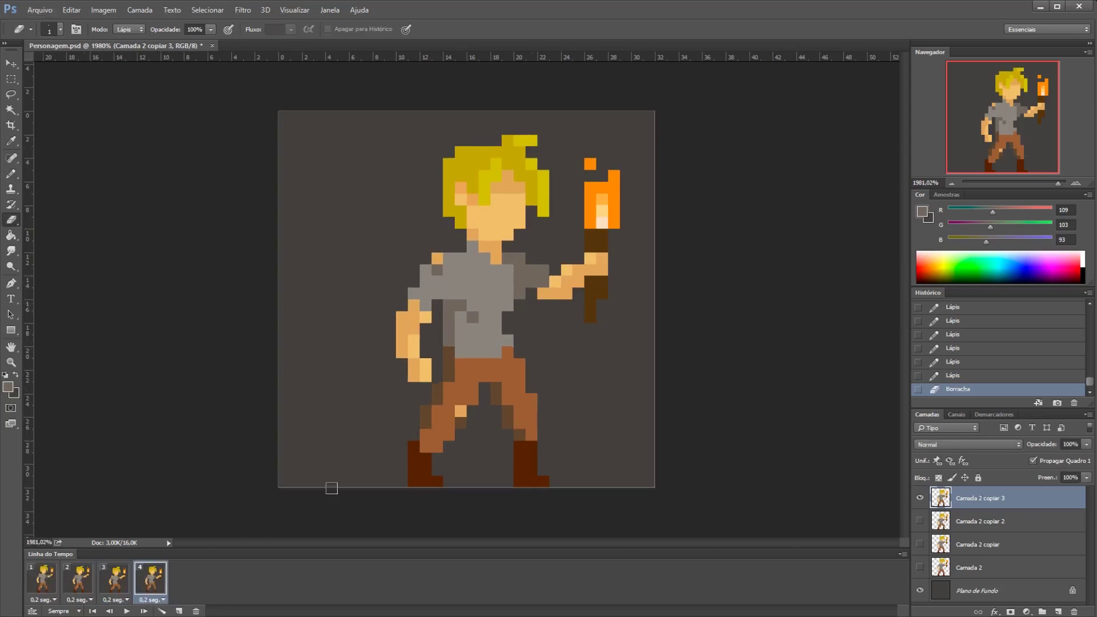
key(b)
alt+click(563, 293)
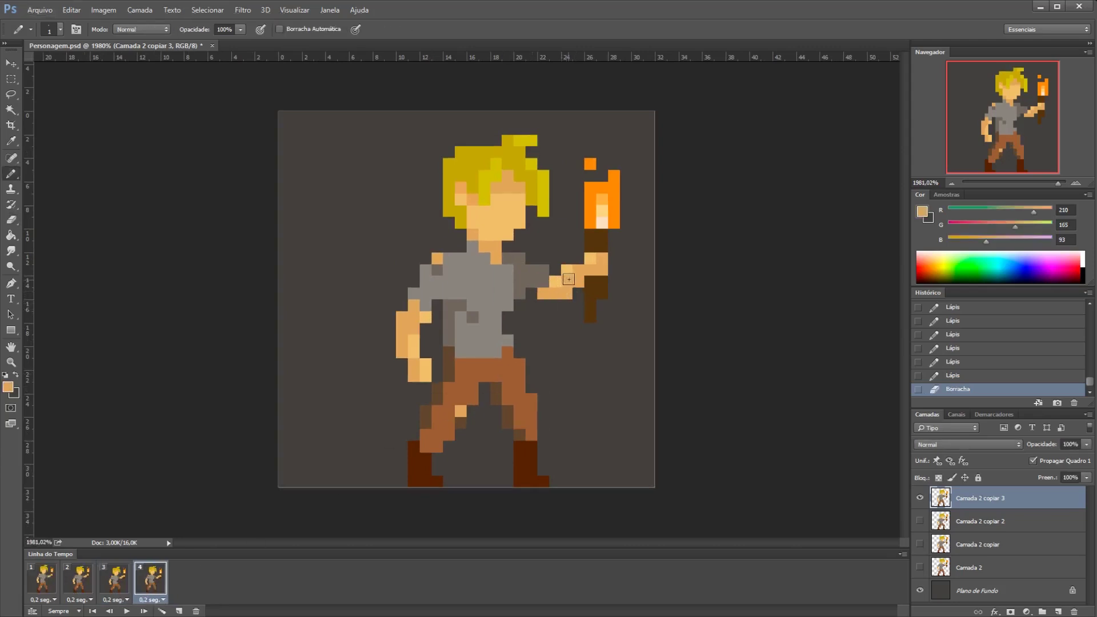
click(126, 579)
click(151, 574)
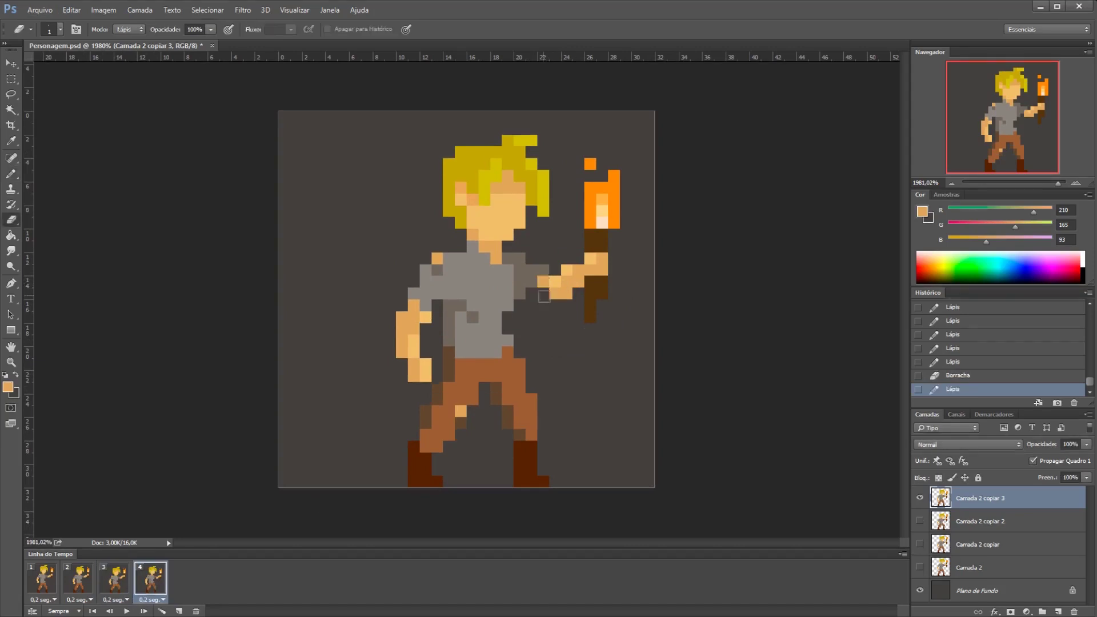
click(126, 580)
click(153, 569)
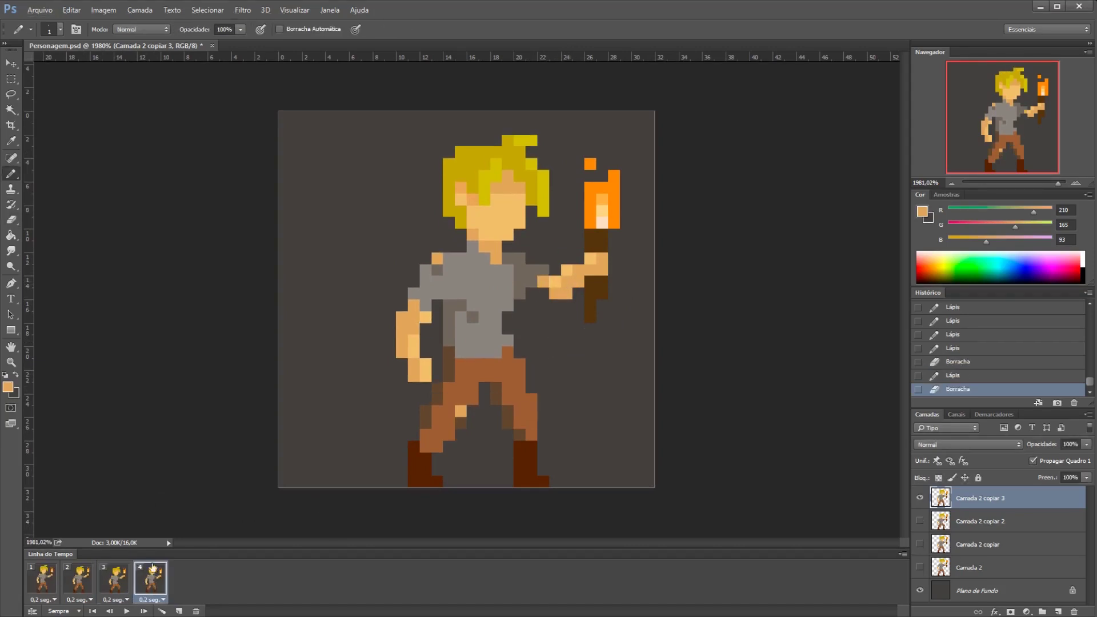
Undo the recent pencil and eraser edits on frame 4's torch arm.
key(ctrl+alt+z)
key(ctrl+alt+z)
key(ctrl+alt+z)
key(ctrl+alt+z)
key(ctrl+alt+z)
key(ctrl+alt+z)
Try to paint a grey sleeve pixel in frame 2 with layer Camada 2 copiar 3 selected, and check frame 4 against frame 2.
click(78, 580)
scroll(589, 295, down, 3)
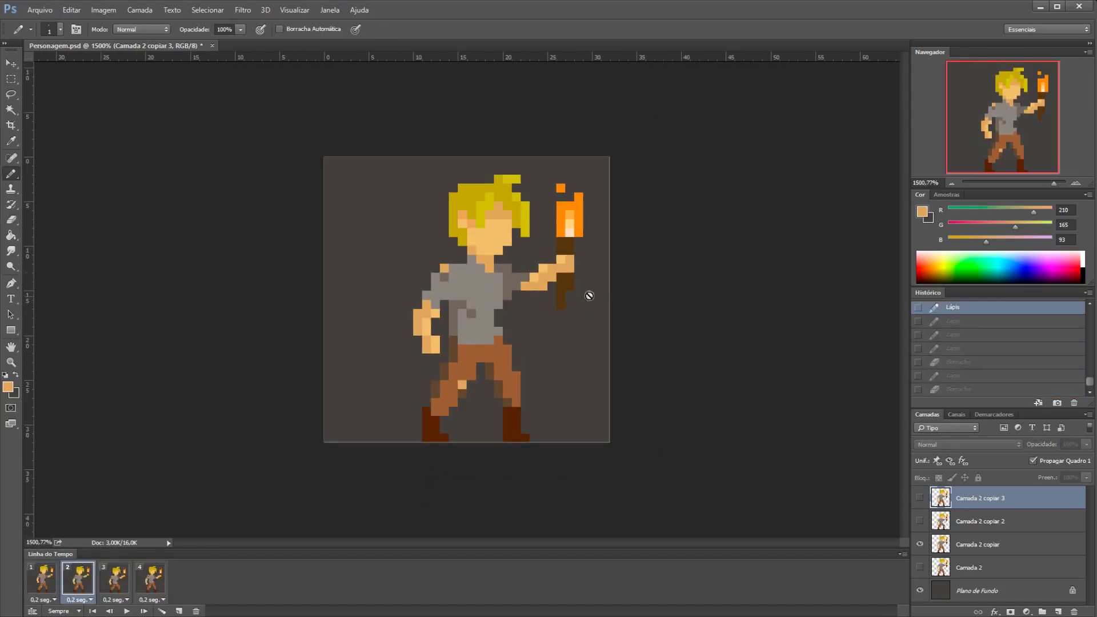
scroll(608, 265, up, 1)
scroll(593, 320, up, 2)
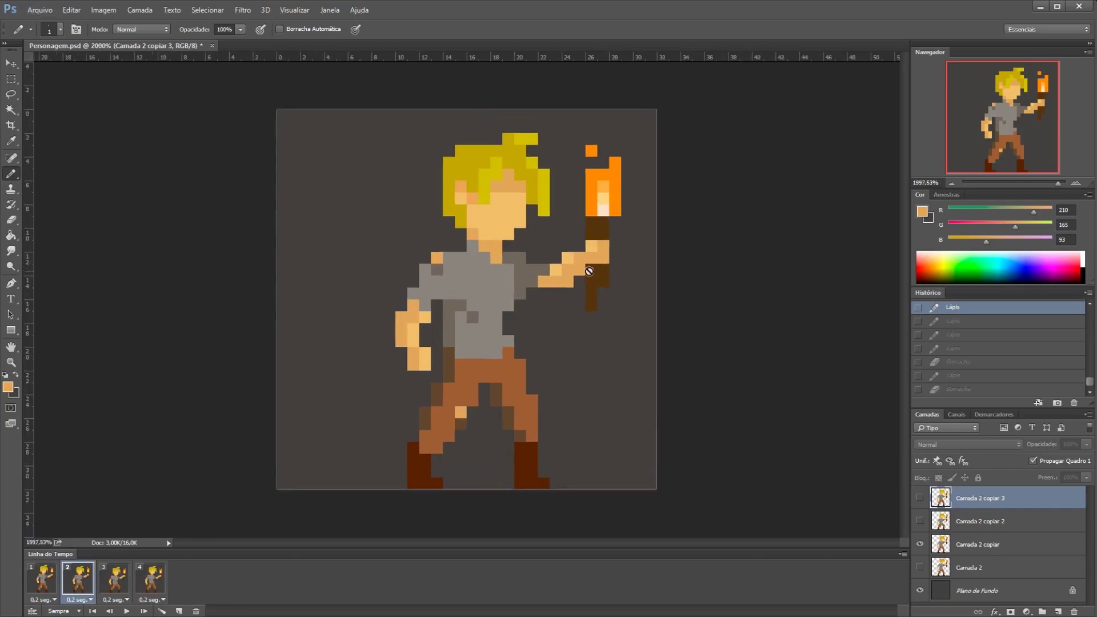
alt+click(533, 286)
click(534, 288)
click(565, 232)
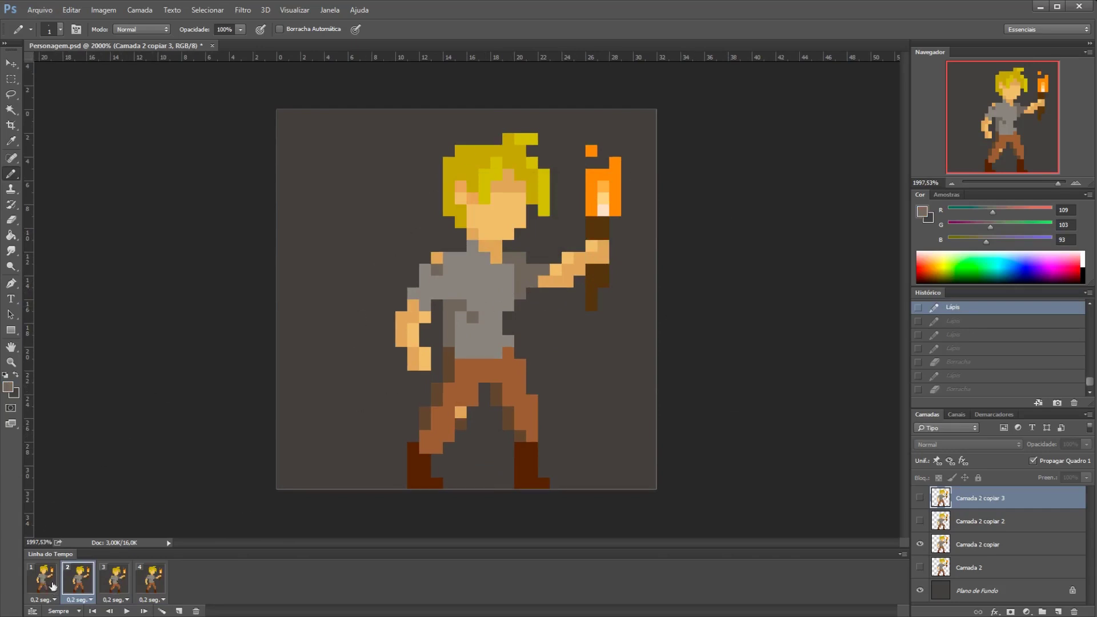
click(156, 579)
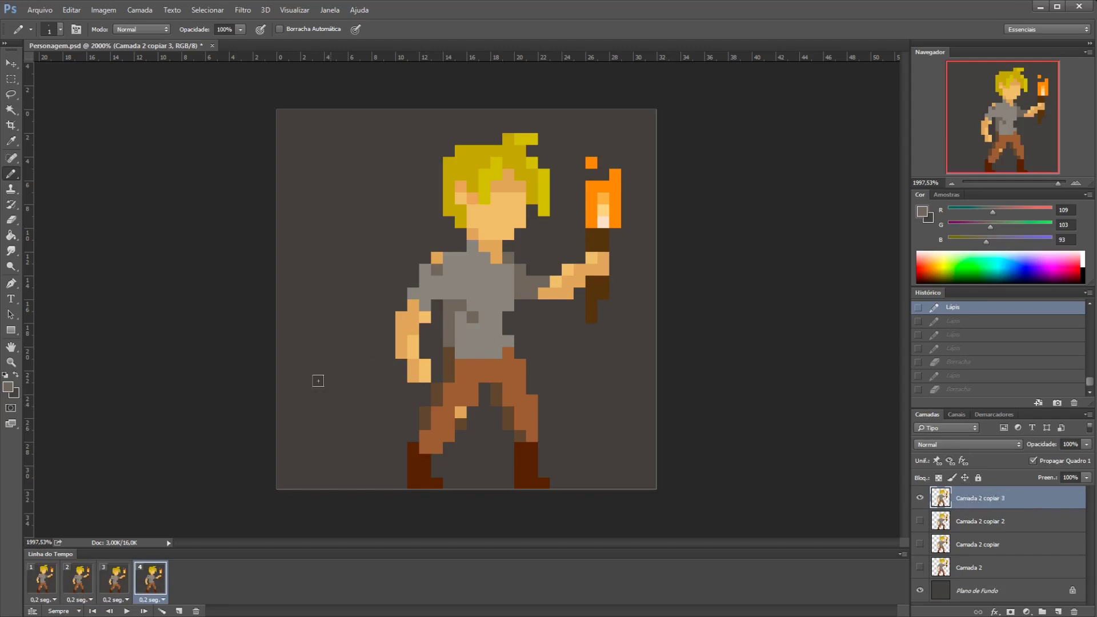
click(80, 587)
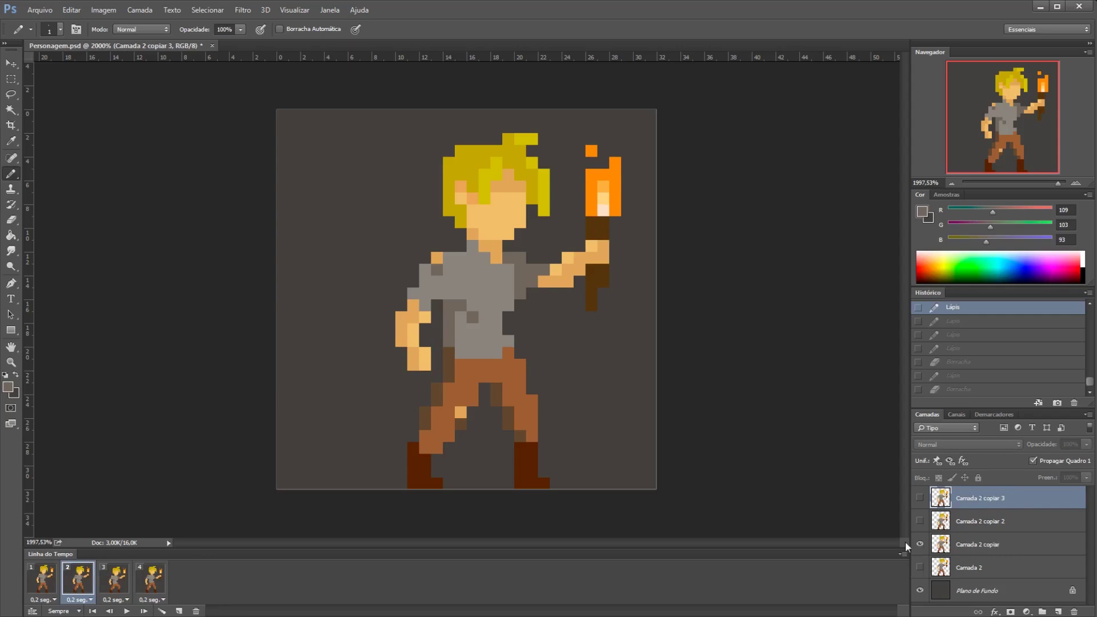
Demonstrate drawing on the hidden layer Camada 2 copiar 3 while frame 2 is displayed, dismissing the error messages.
click(983, 526)
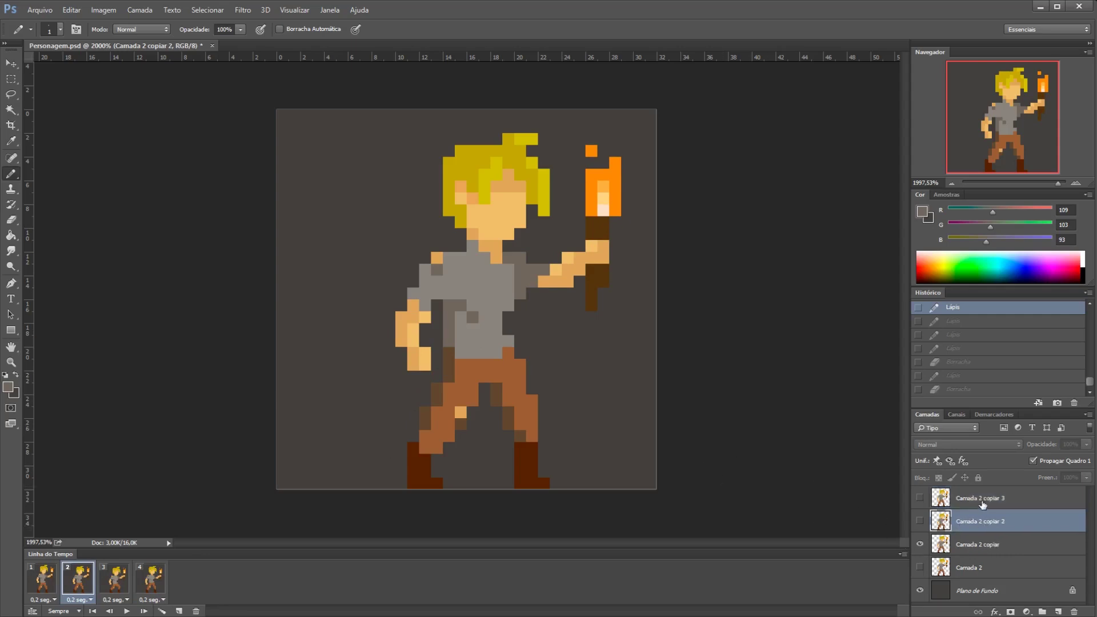
click(966, 503)
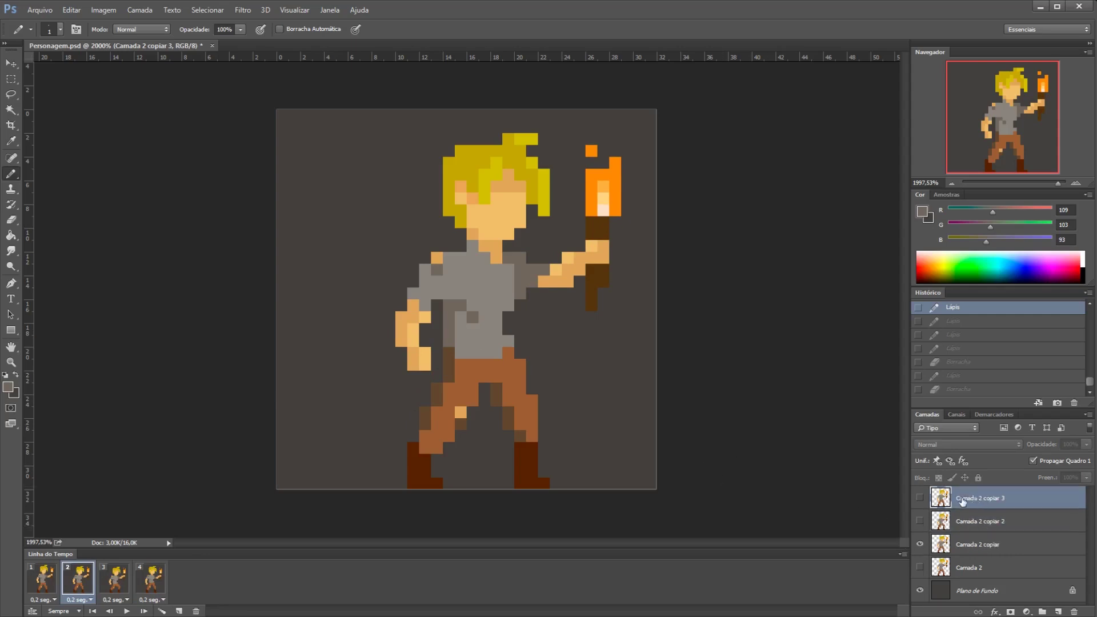
click(918, 497)
click(593, 366)
click(563, 234)
click(540, 309)
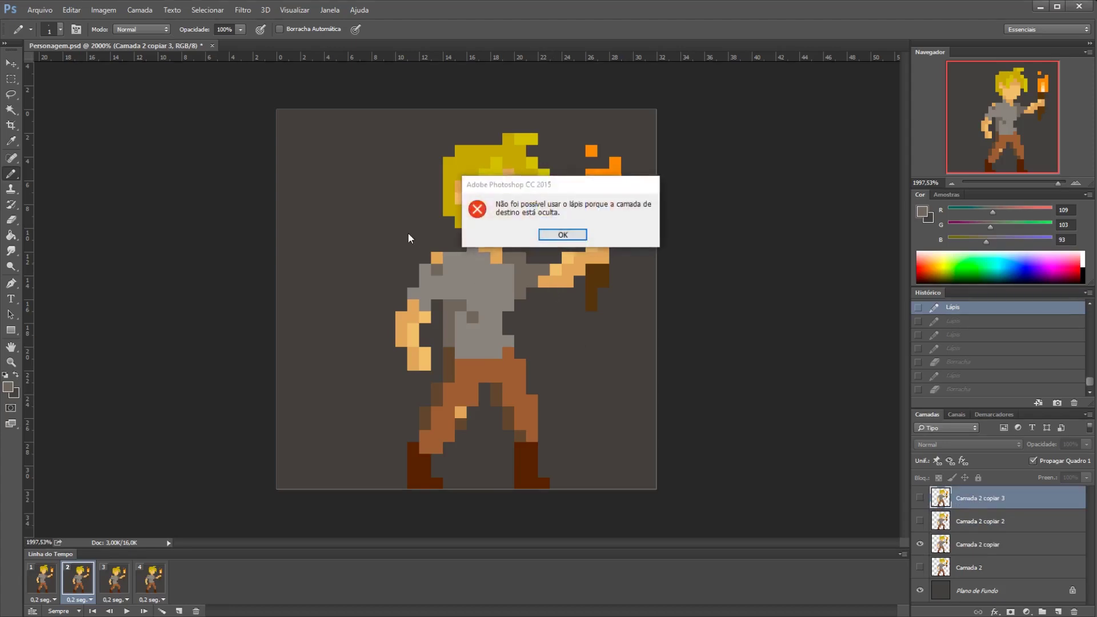
click(563, 234)
click(530, 342)
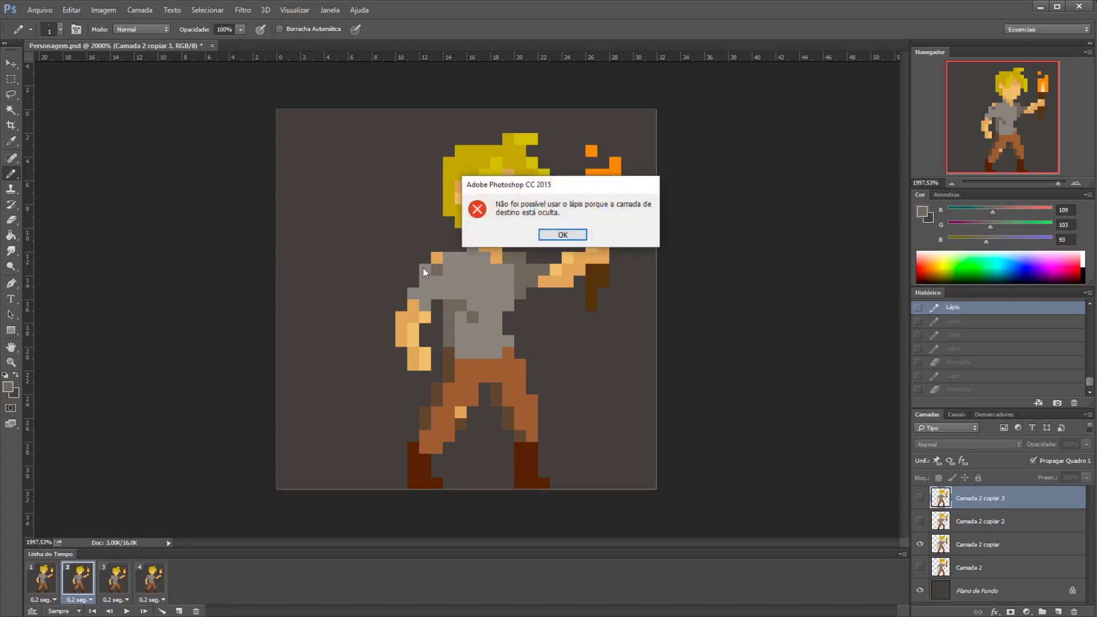
click(563, 234)
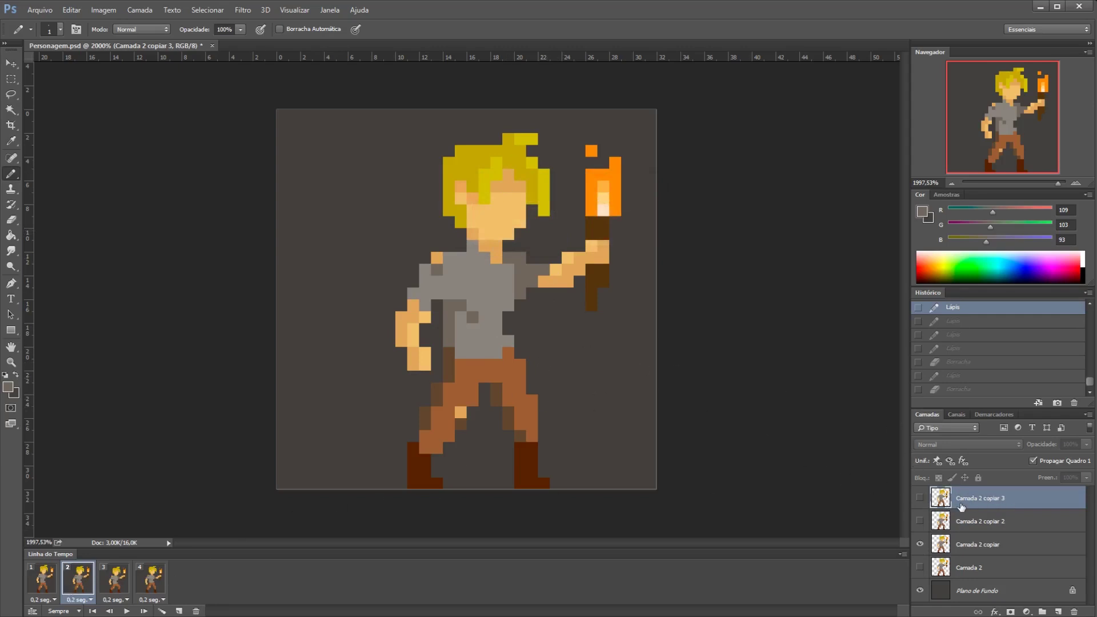
Switch from layer Camada 2 copiar back to Camada 2 copiar 3 and attempt the Pencil on frame 2 again.
click(973, 547)
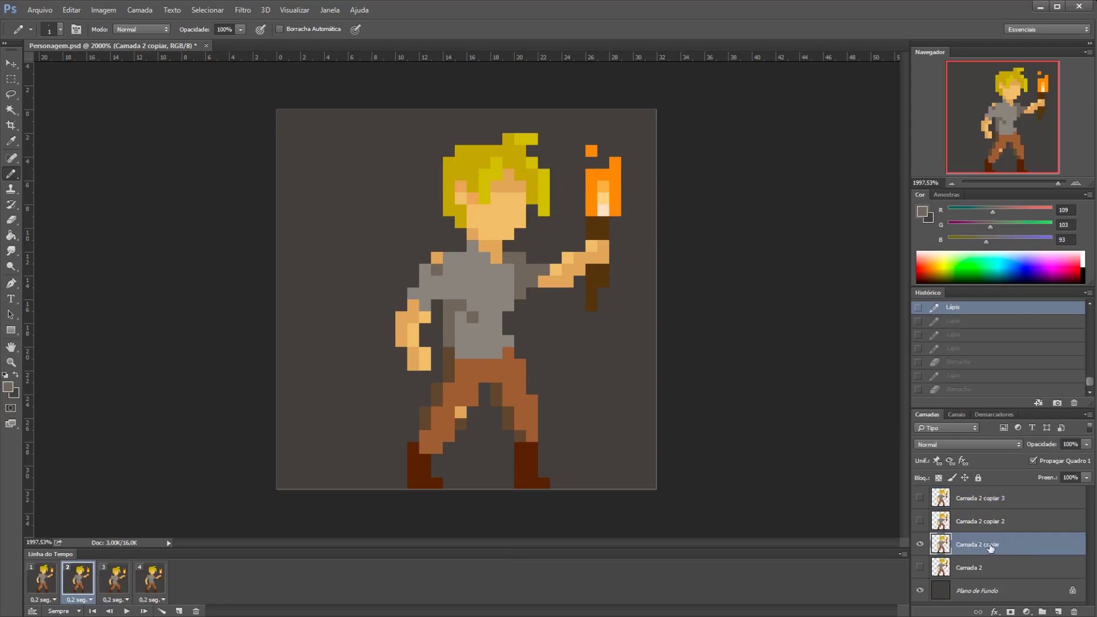
click(995, 504)
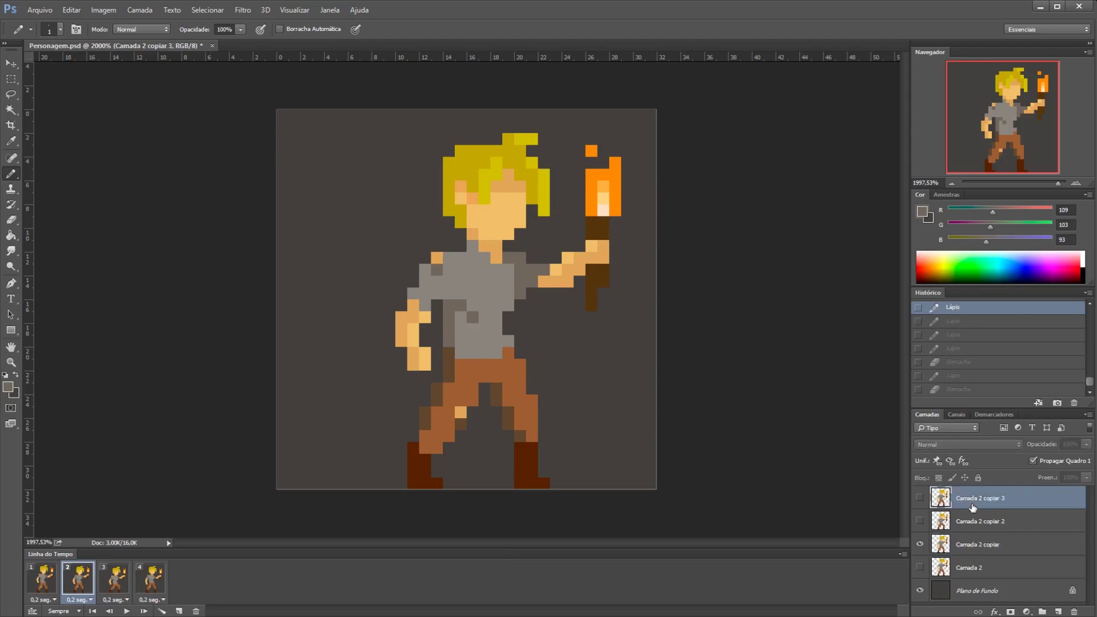
click(575, 346)
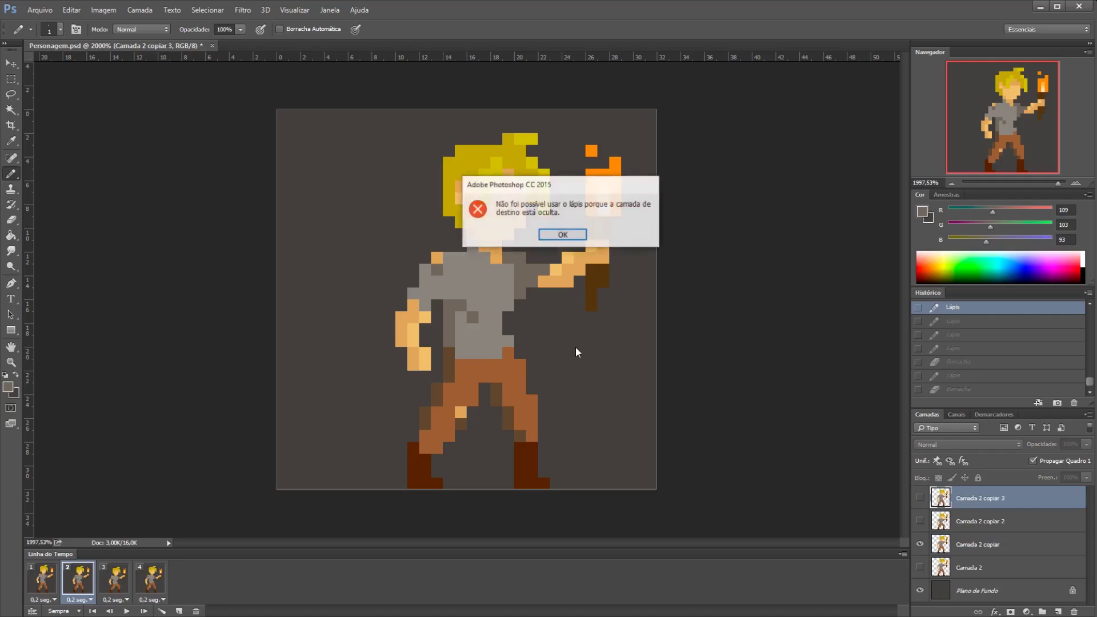
click(560, 238)
click(545, 328)
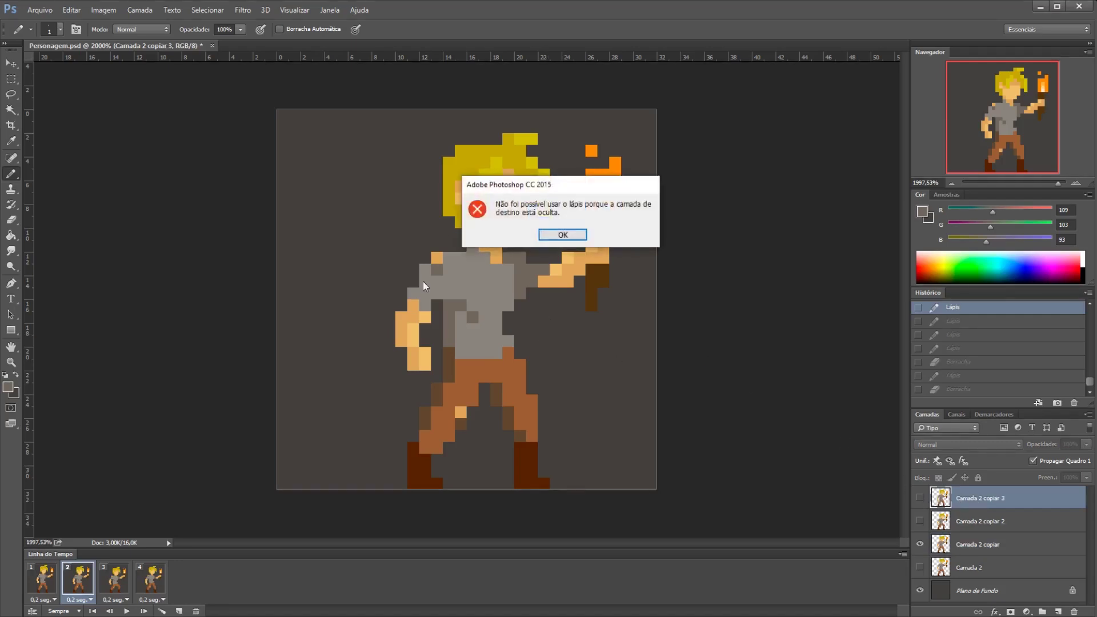
click(561, 241)
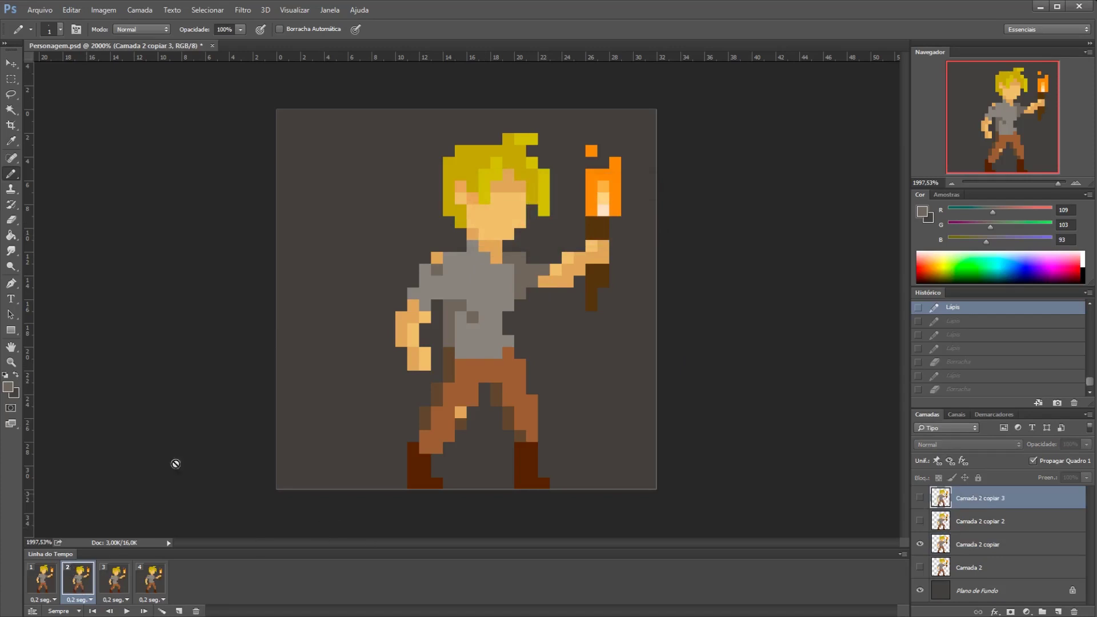
Select frame 2's own layer, Camada 2 copiar, draw a test stroke across the character and undo it.
click(980, 546)
drag(580, 341, 306, 270)
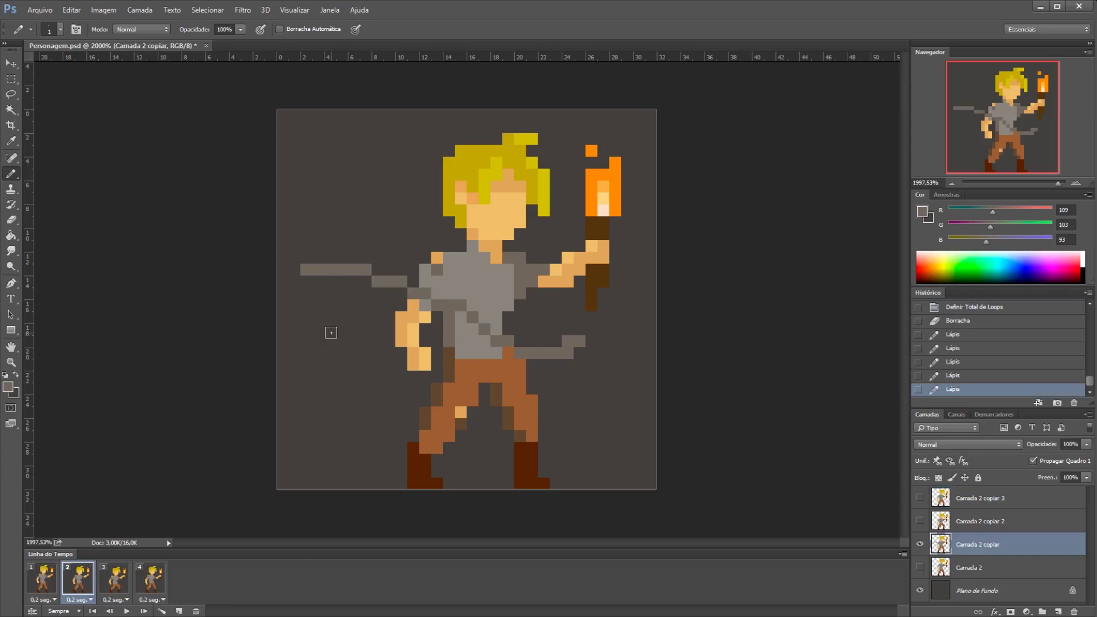
key(space)
key(ctrl+z)
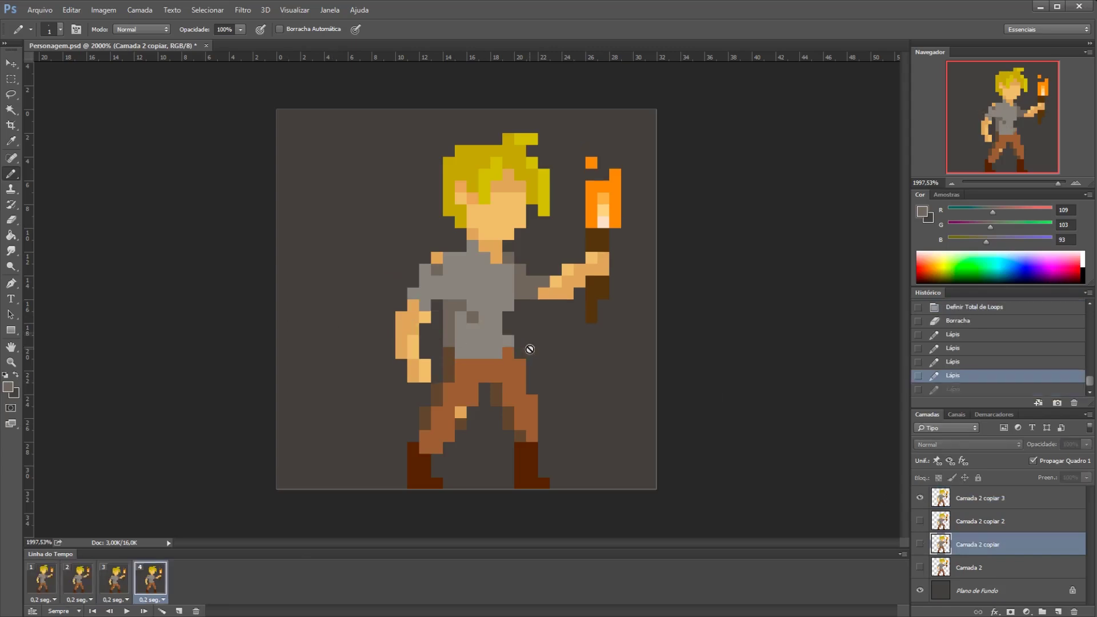
Lower frame 2's torch-arm sleeve by painting grey pixels beneath it and erasing its upper pixels, comparing with frame 1.
click(73, 580)
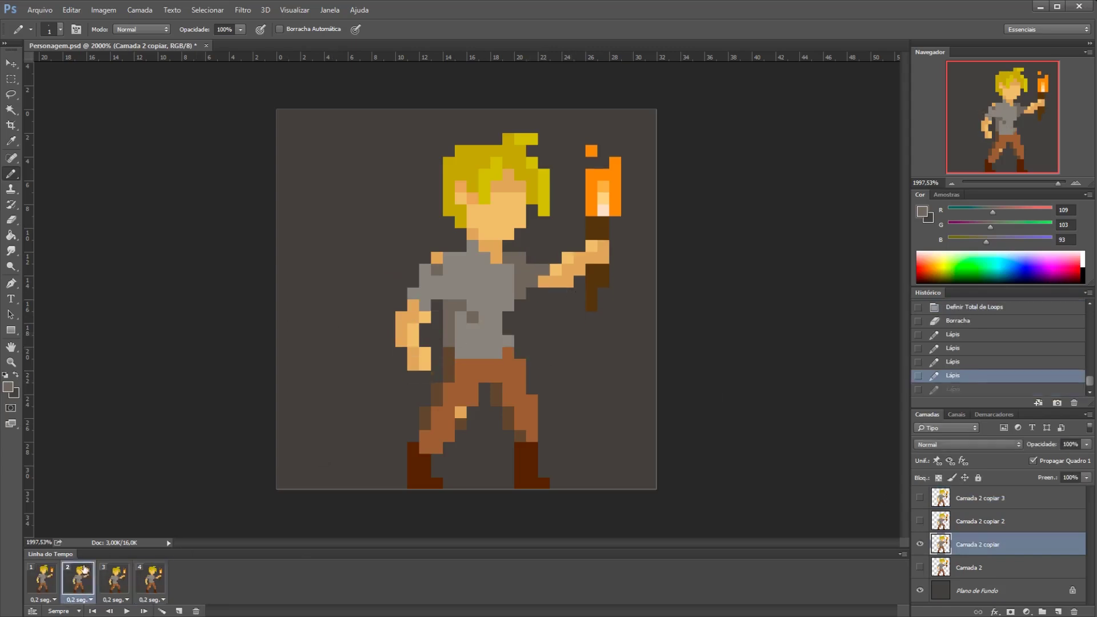
click(41, 576)
click(85, 588)
click(533, 290)
key(e)
click(536, 266)
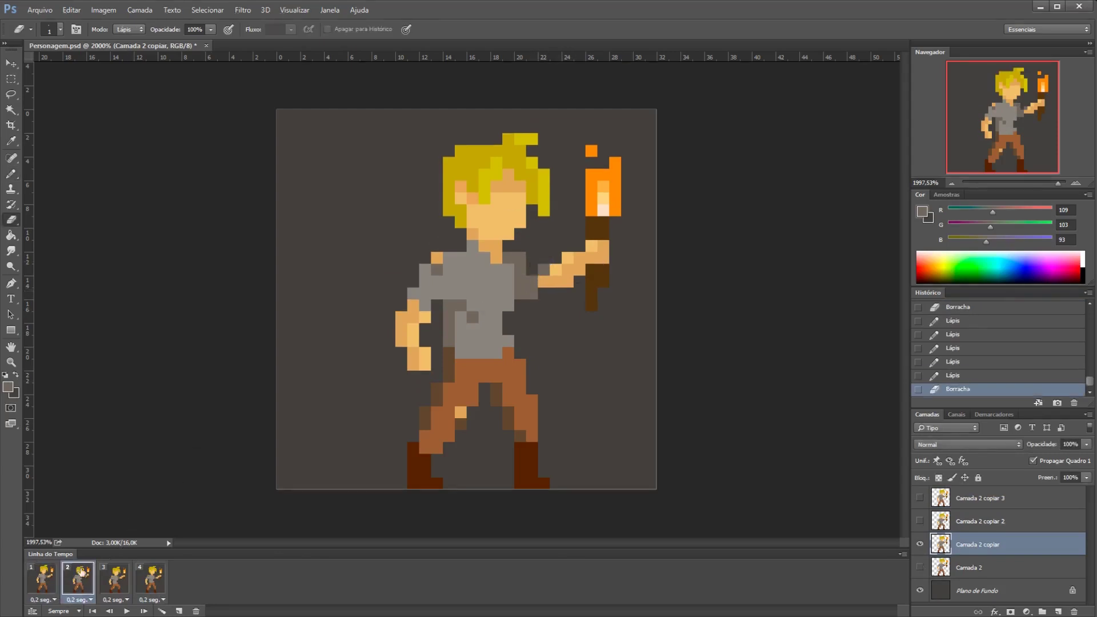
click(48, 581)
click(73, 587)
click(520, 258)
key(b)
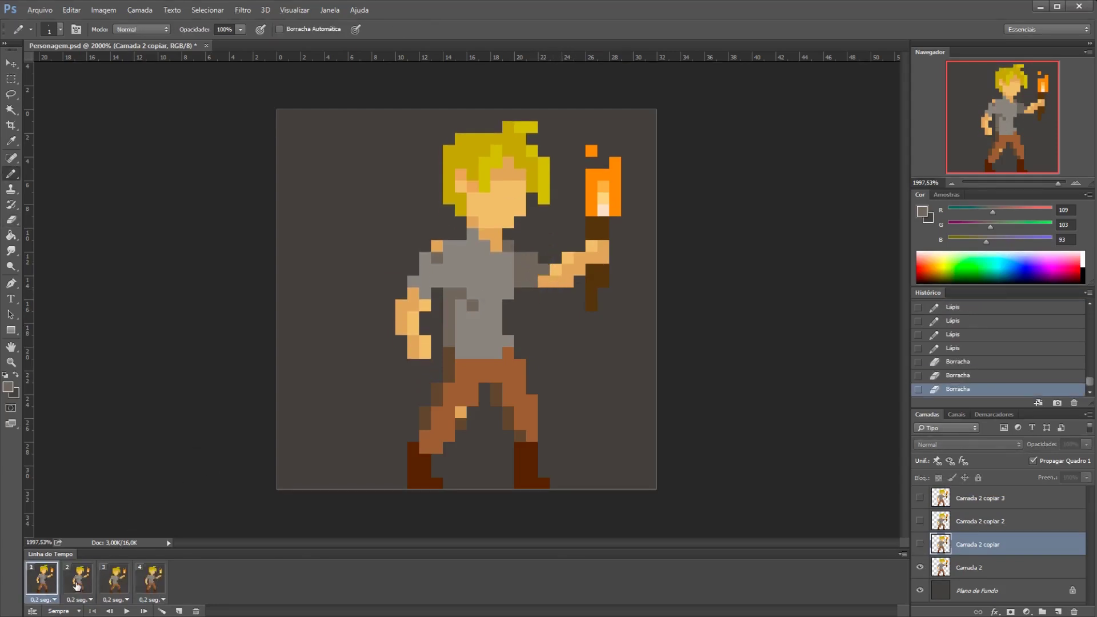
Redraw frame 2's torch-arm forearm one pixel lower in the two skin tones, erase the leftover upper pixels and compare with frame 3.
alt+click(587, 266)
click(580, 282)
key(e)
click(580, 258)
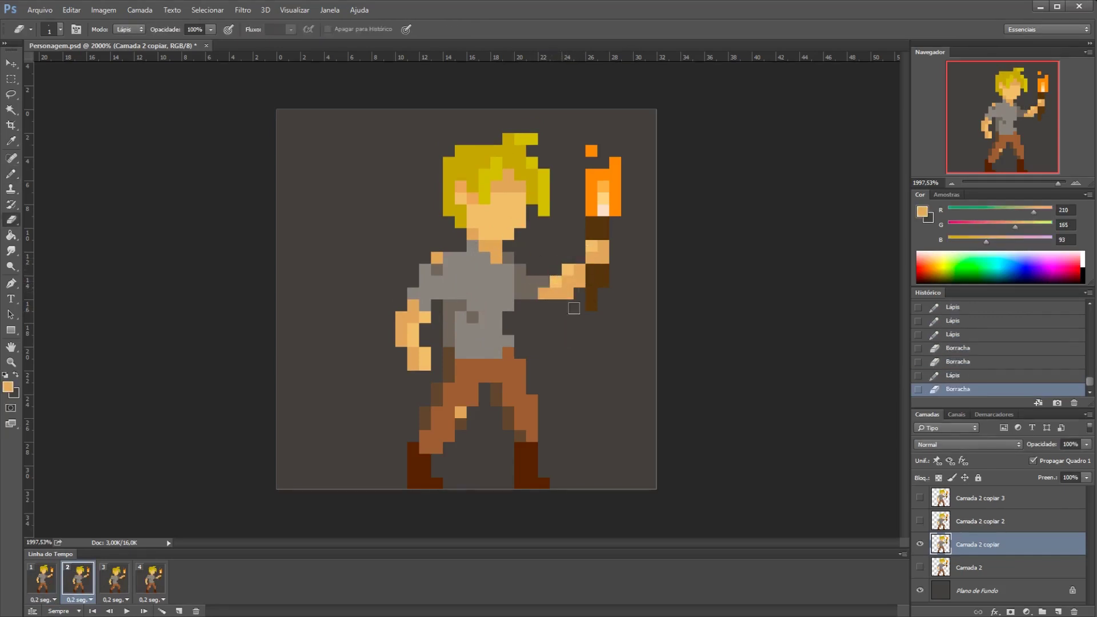
click(568, 270)
key(b)
alt+click(555, 282)
click(580, 270)
scroll(564, 339, down, 1)
scroll(564, 340, down, 5)
click(117, 585)
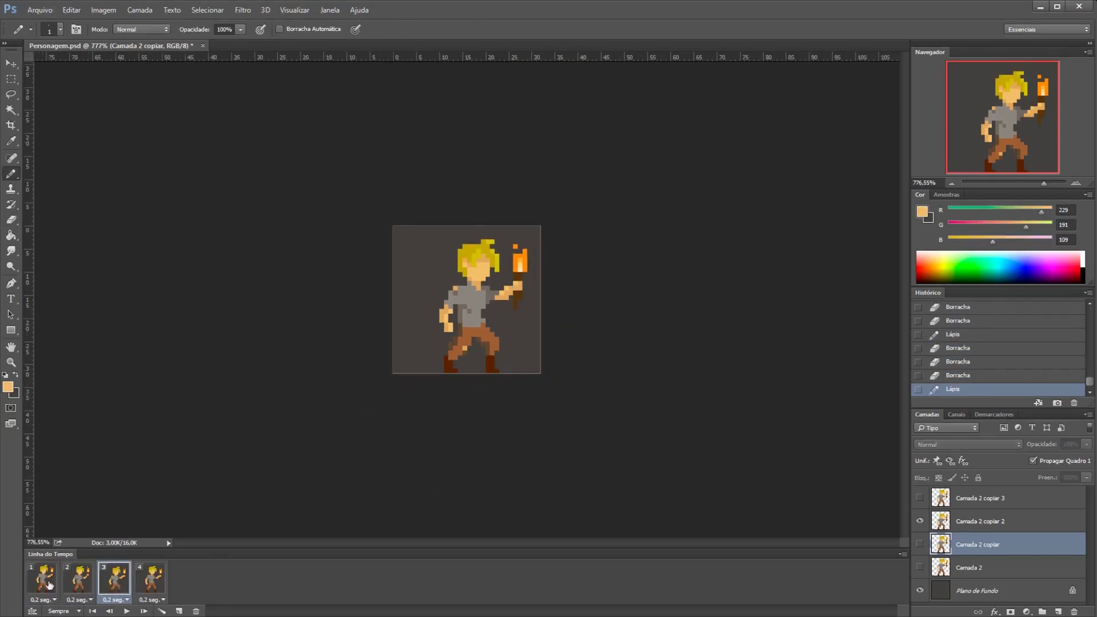
click(86, 585)
click(117, 585)
click(86, 585)
On layer Camada 2 copiar 2, redraw frame 3's torch-arm elbow and forearm lower in skin tone and erase the leftover pixels.
scroll(514, 320, up, 6)
click(114, 582)
click(980, 521)
key(b)
alt+click(562, 293)
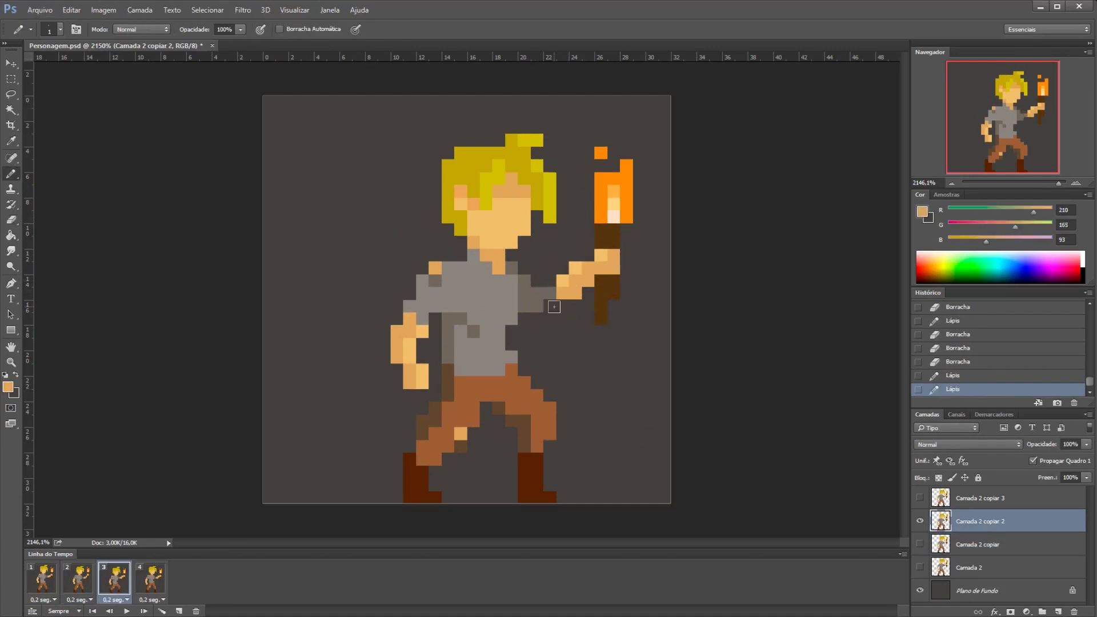
drag(550, 307, 588, 293)
key(e)
click(575, 268)
click(562, 293)
Alternate between frames 2, 3 and 4 at a smaller size to compare the torch arm's movement.
scroll(575, 280, down, 4)
click(114, 583)
click(149, 587)
click(117, 584)
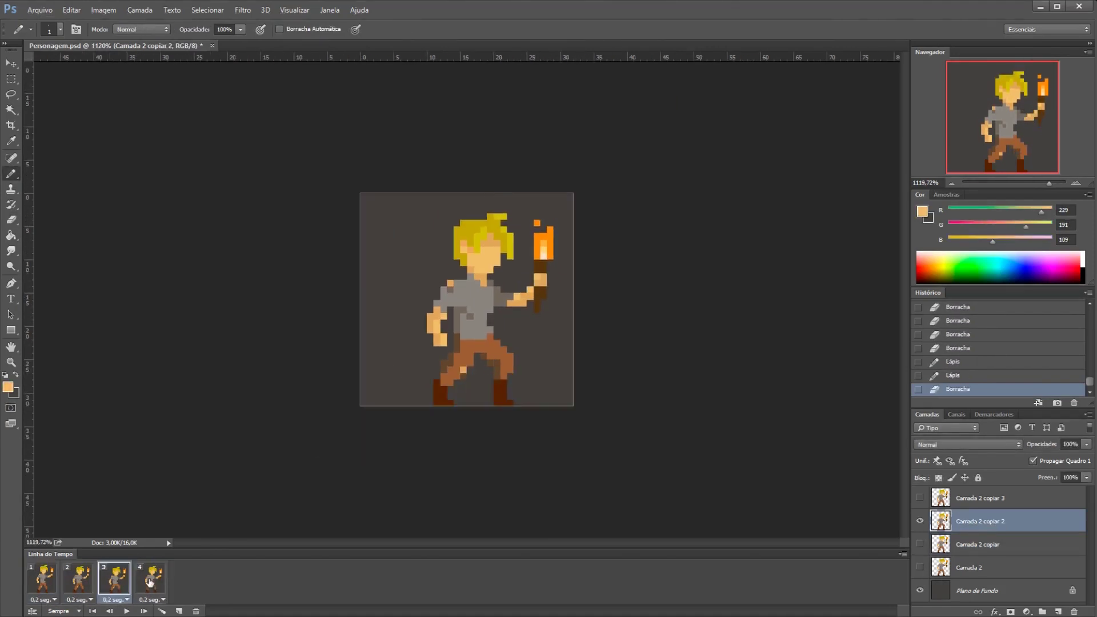
click(150, 585)
click(83, 583)
click(116, 584)
click(152, 585)
click(117, 584)
click(150, 580)
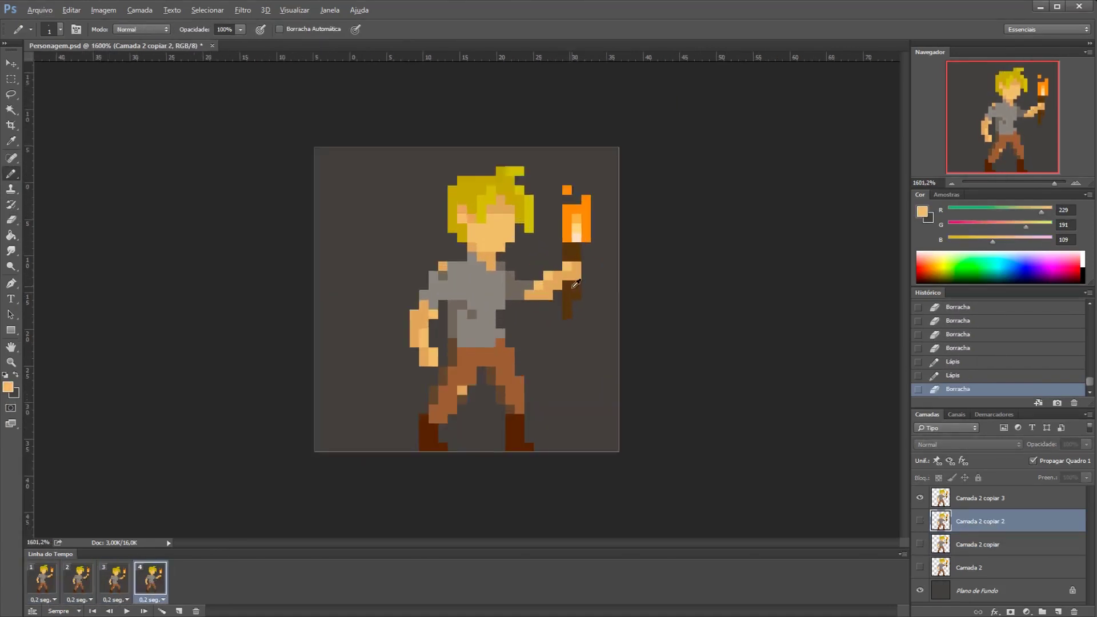
On layer Camada 2 copiar 3, redraw frame 4's torch-arm forearm and sleeve lower and compare the result with frame 3.
scroll(490, 311, up, 3)
click(579, 288)
click(551, 279)
alt+click(521, 294)
drag(520, 309, 536, 310)
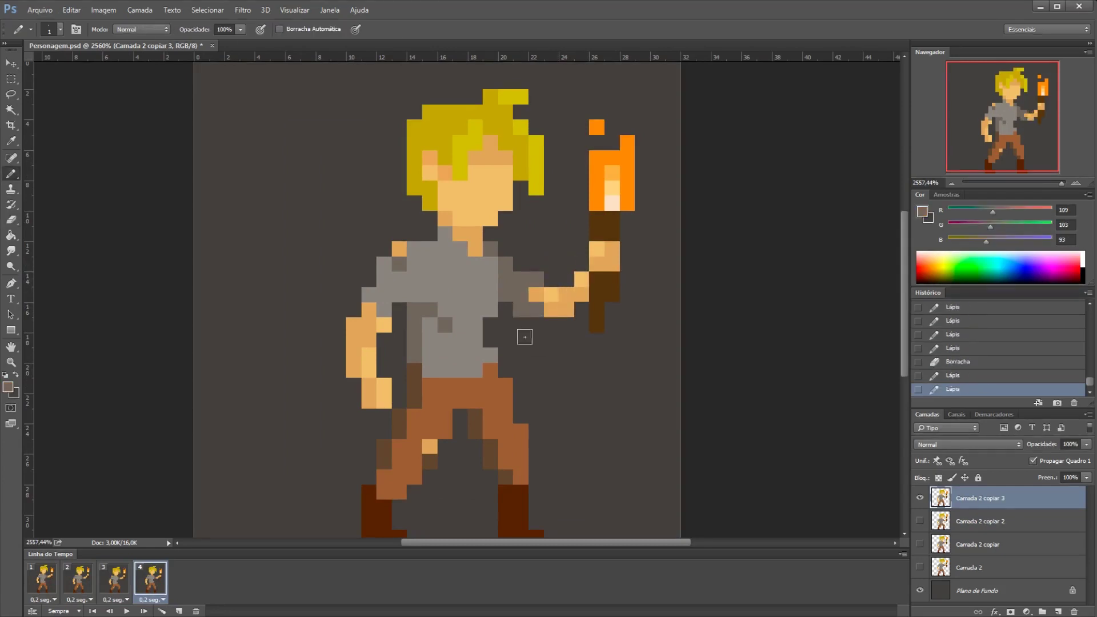
click(536, 310)
scroll(536, 312, down, 4)
click(116, 584)
click(150, 583)
scroll(525, 288, up, 2)
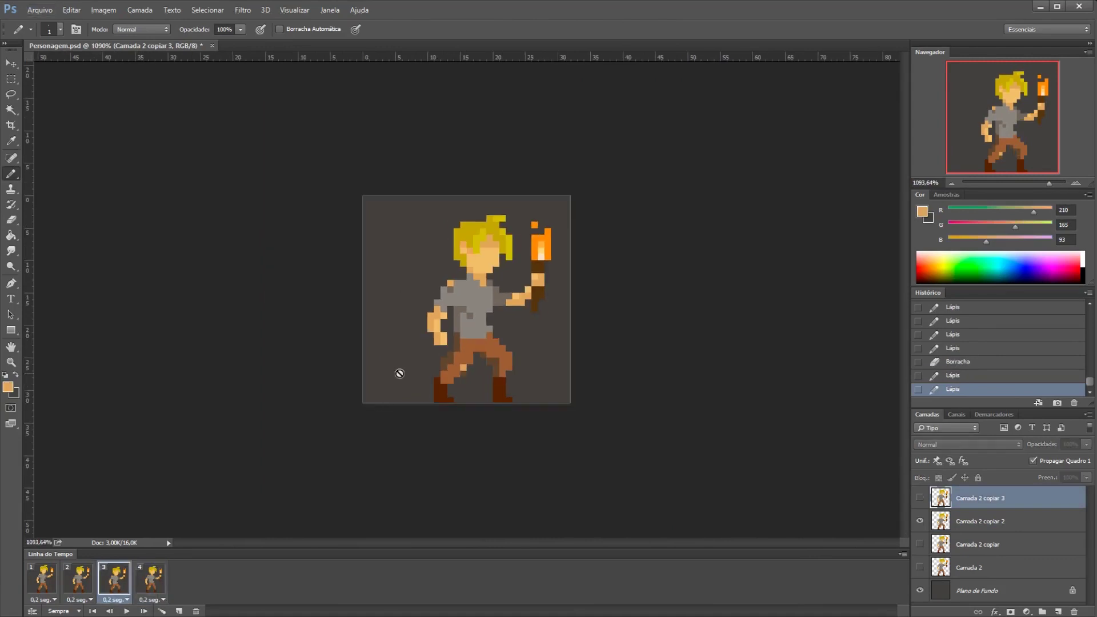
click(150, 578)
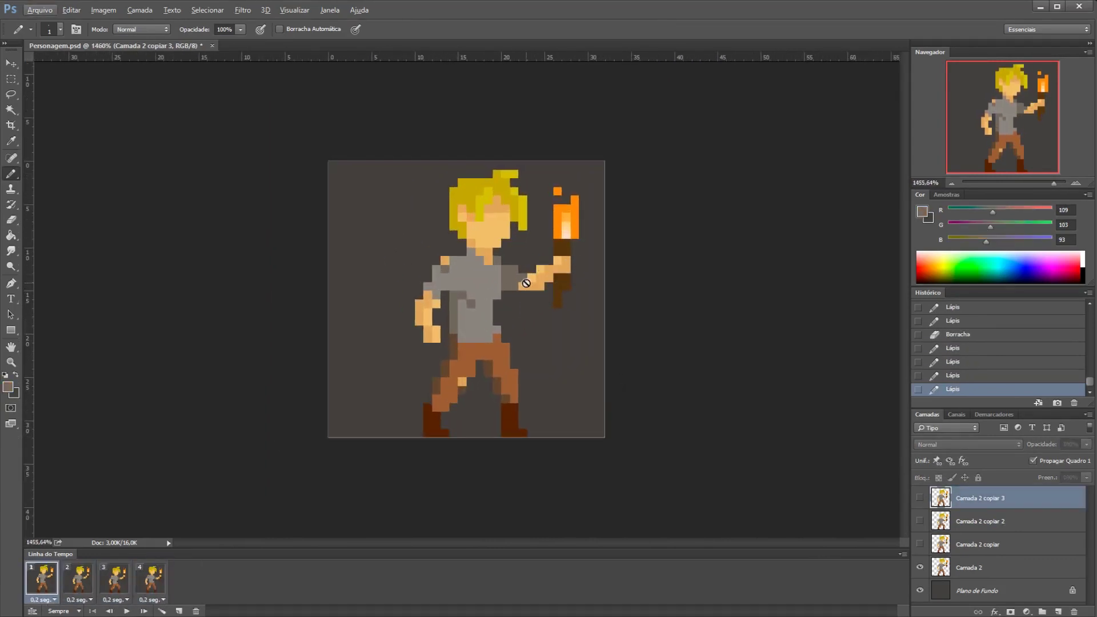
On layer Camada 2, retouch frame 1's torch-arm forearm beside the wrist in skin tone and erase the leftover upper pixel.
scroll(572, 264, up, 3)
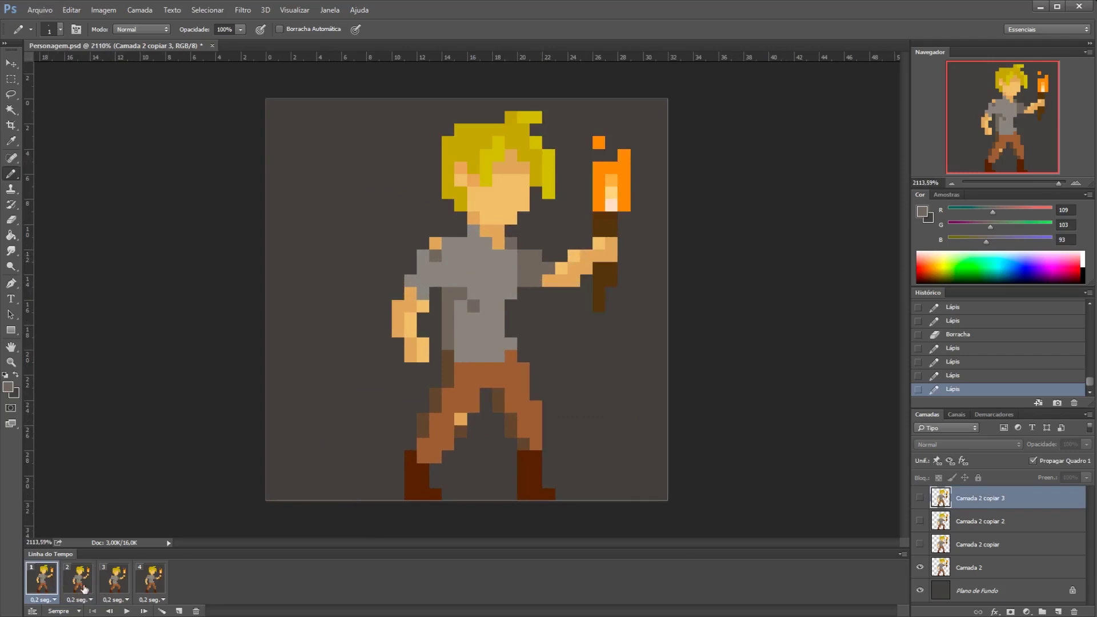
click(84, 589)
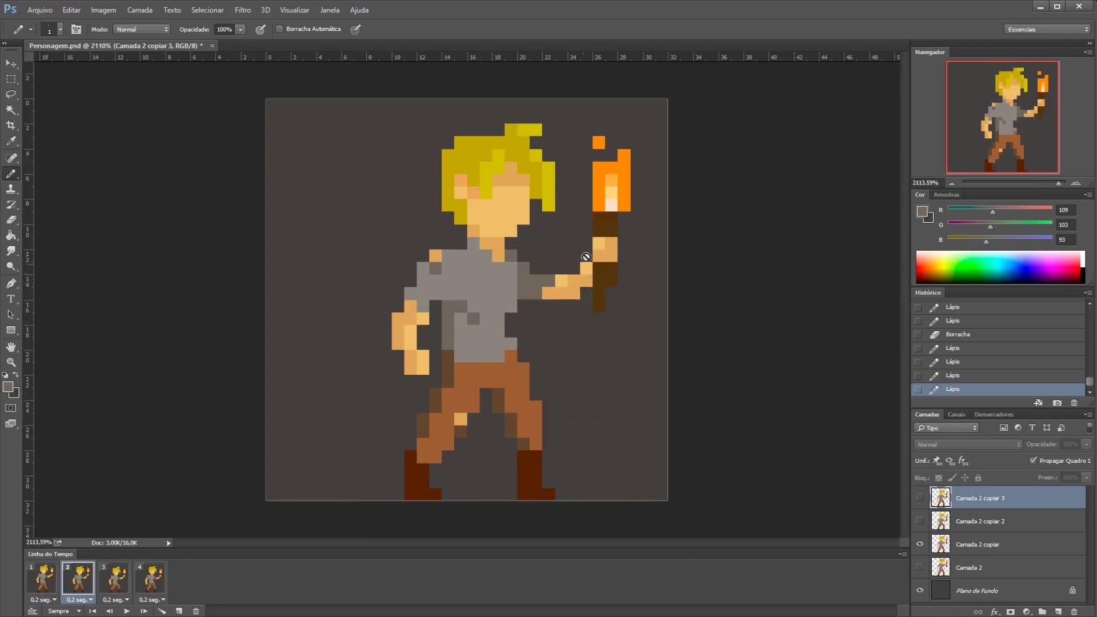
click(46, 586)
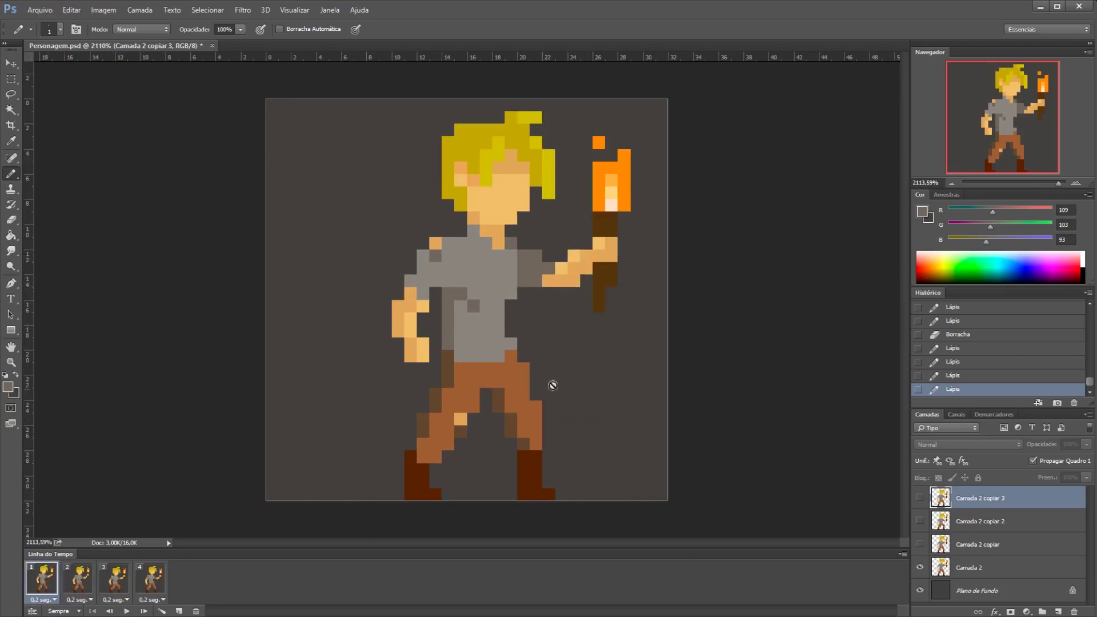
click(966, 570)
alt+click(592, 263)
alt+click(578, 257)
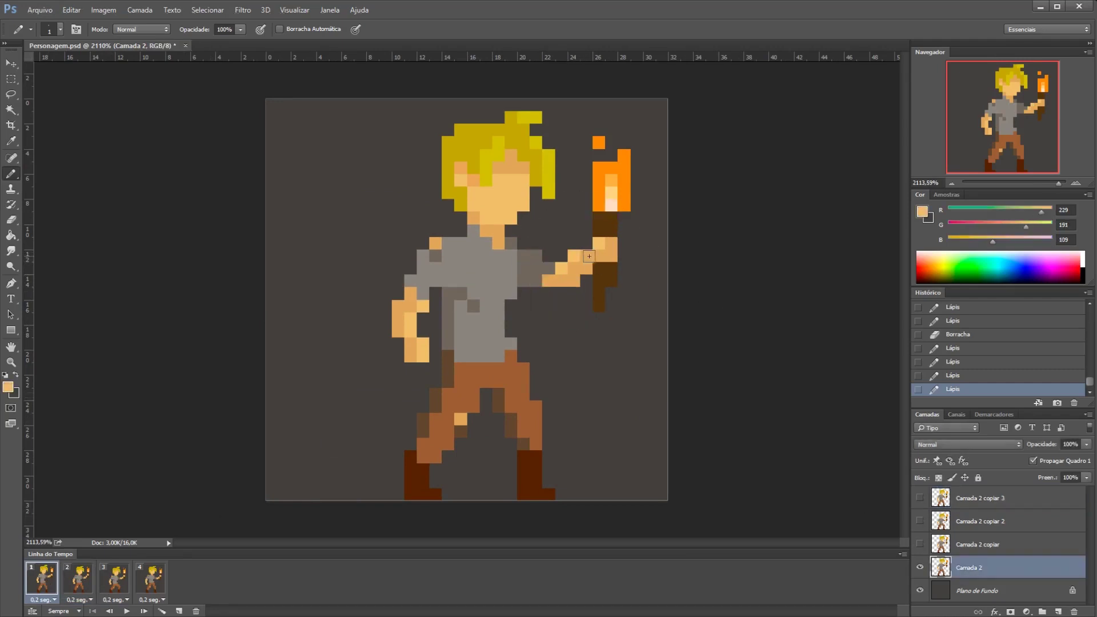
click(586, 256)
key(e)
click(574, 256)
key(ctrl+minus)
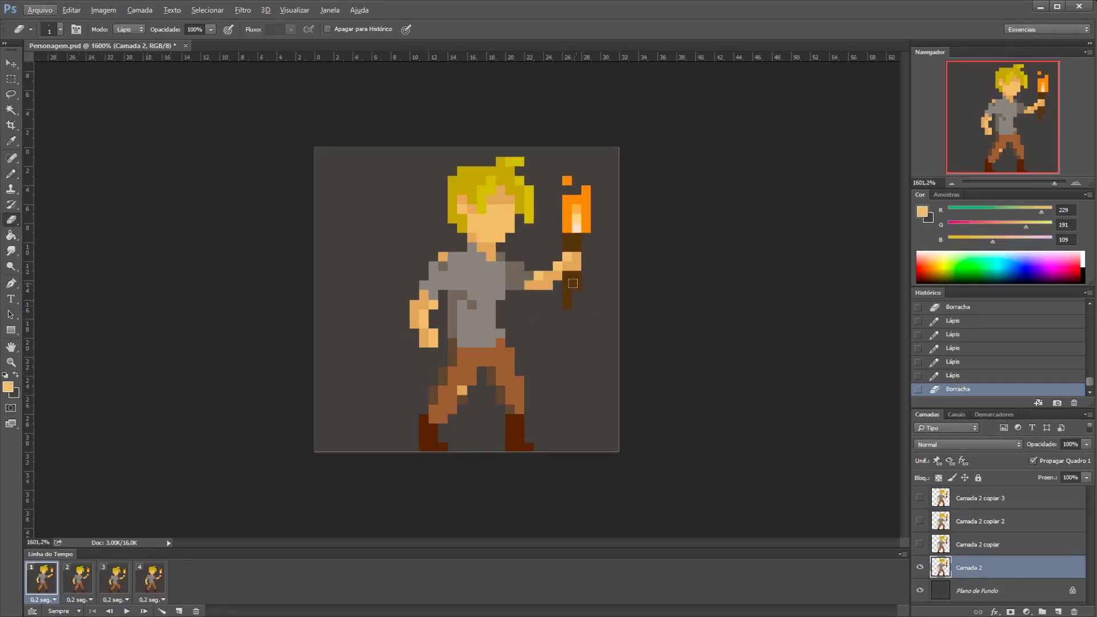
key(b)
Alternate between frames 1 and 2, play the animation at a smaller size to check the arm movement, and return to frame 1.
click(80, 582)
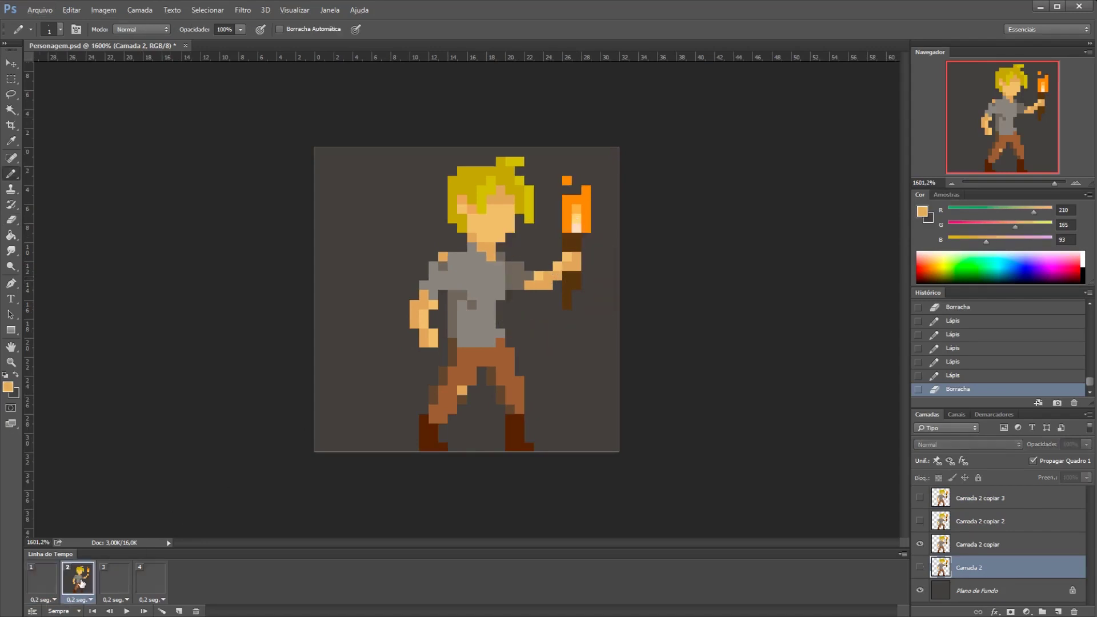
click(43, 584)
click(73, 581)
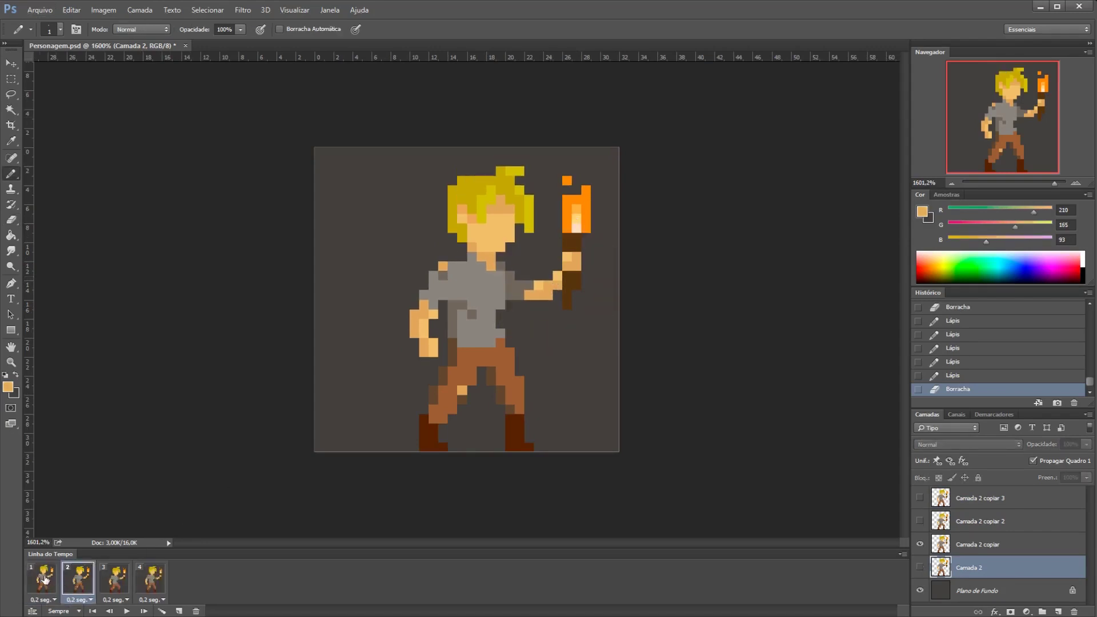
click(44, 580)
key(ctrl+minus)
key(space)
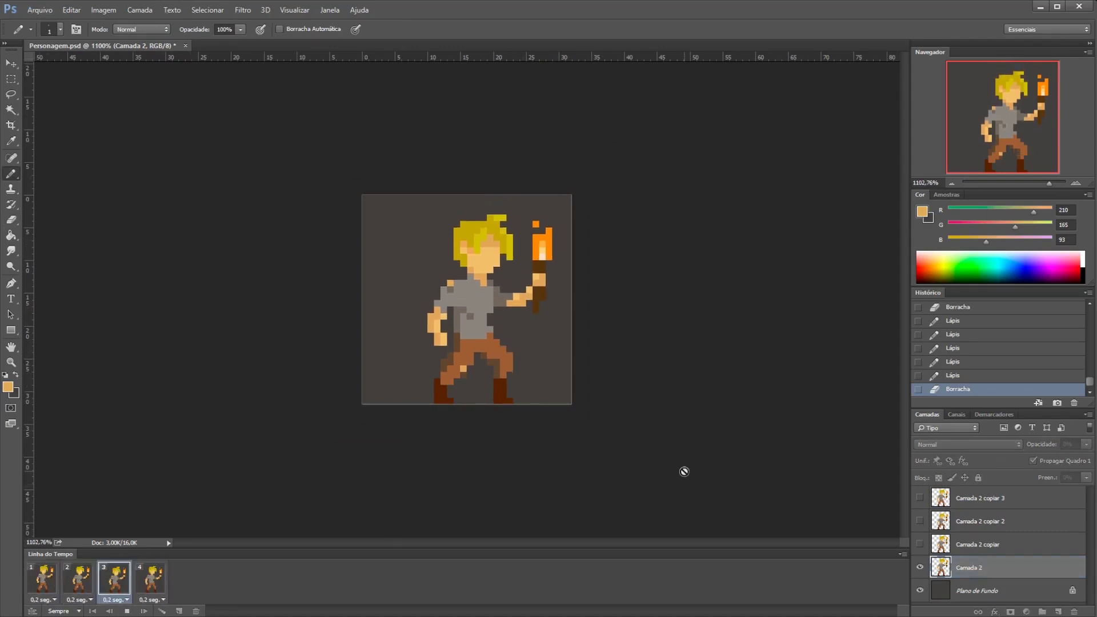
scroll(691, 420, down, 2)
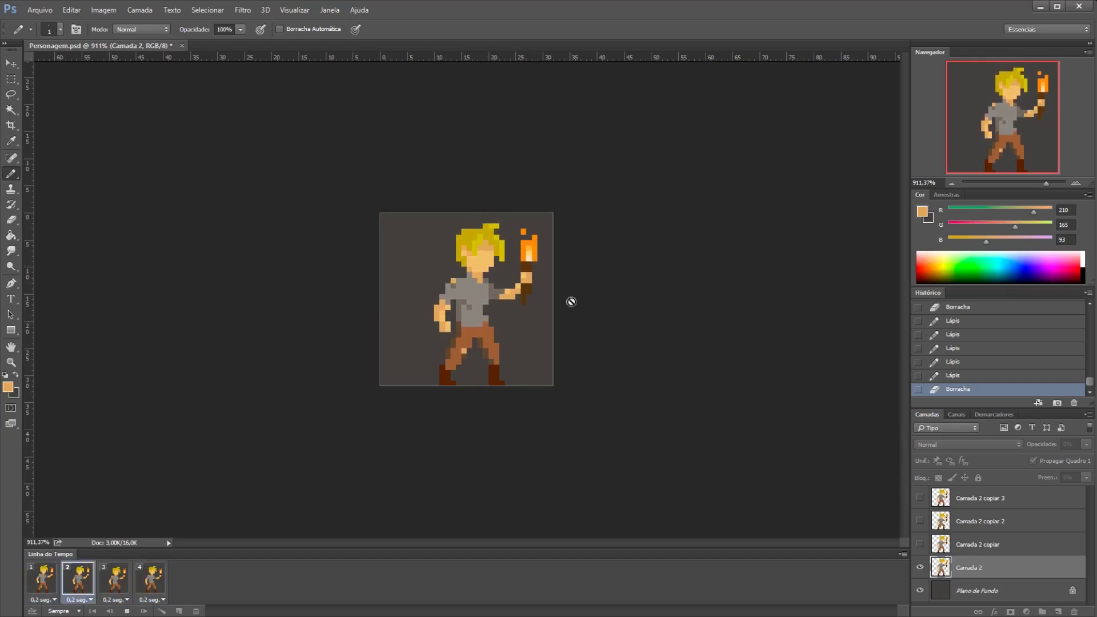
scroll(630, 241, up, 7)
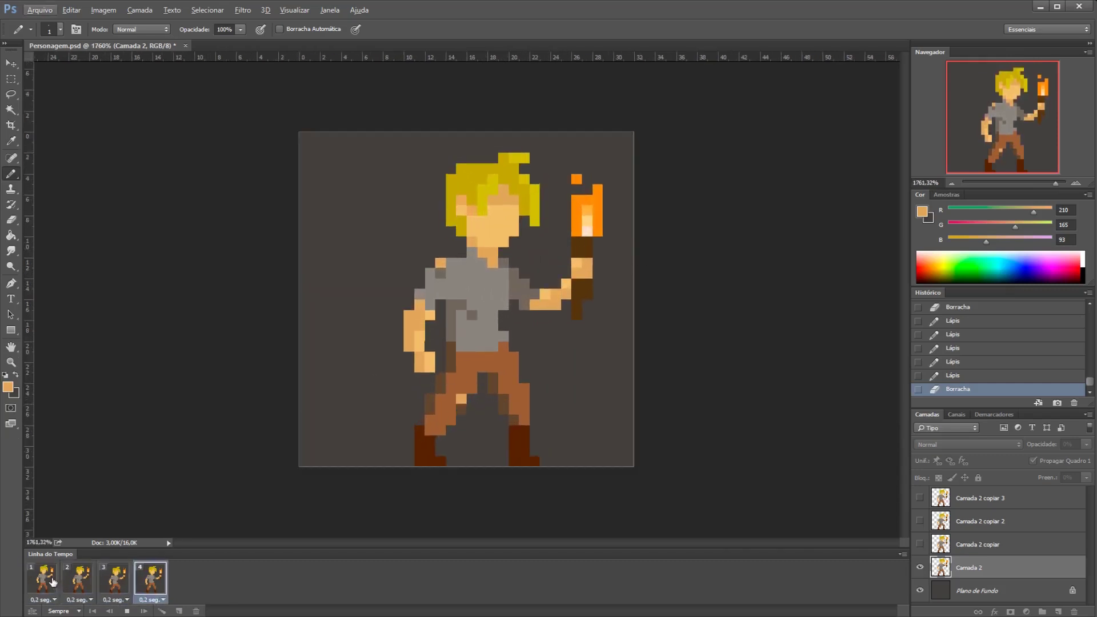
click(42, 583)
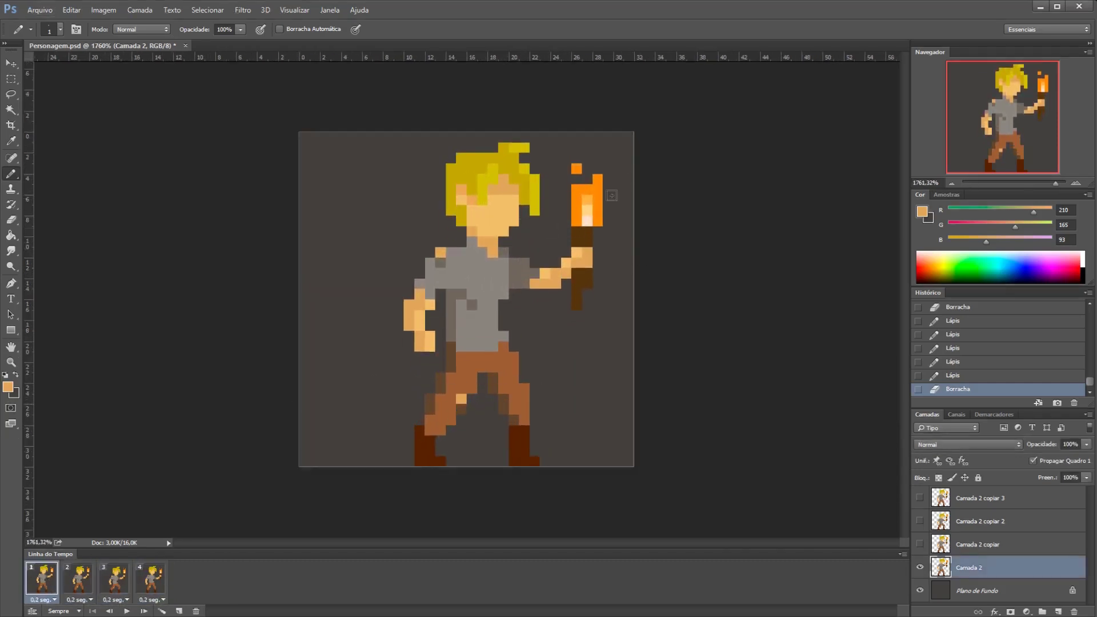
On layer Camada 2 copiar, extend frame 2's fringe highlight upward in the light yellow hair colour, using frame 1 as reference.
scroll(649, 166, up, 1)
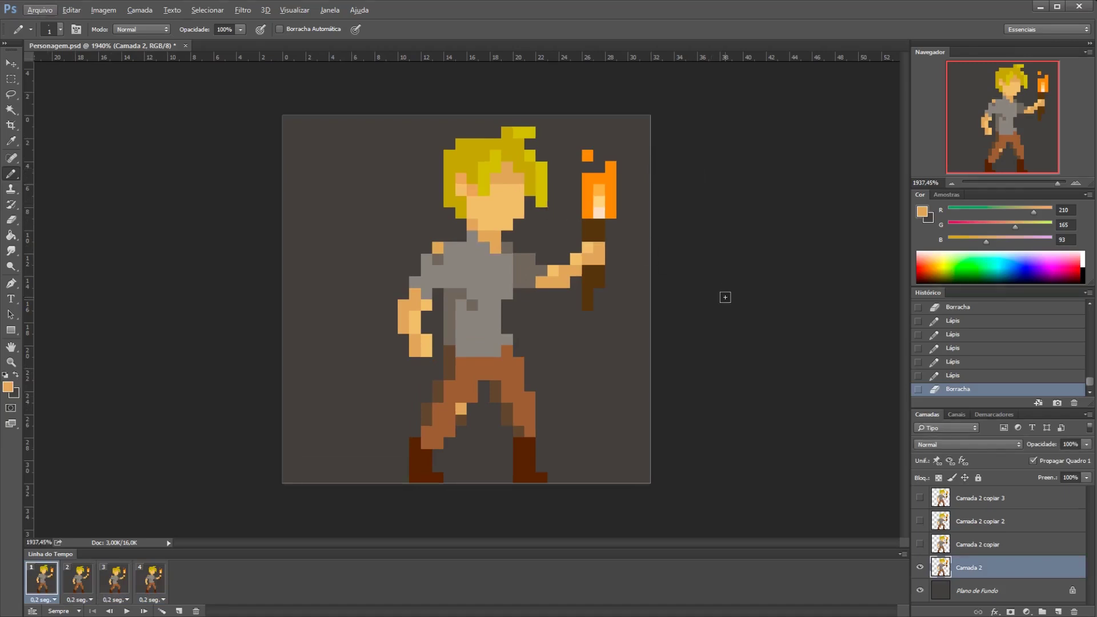
alt+click(542, 194)
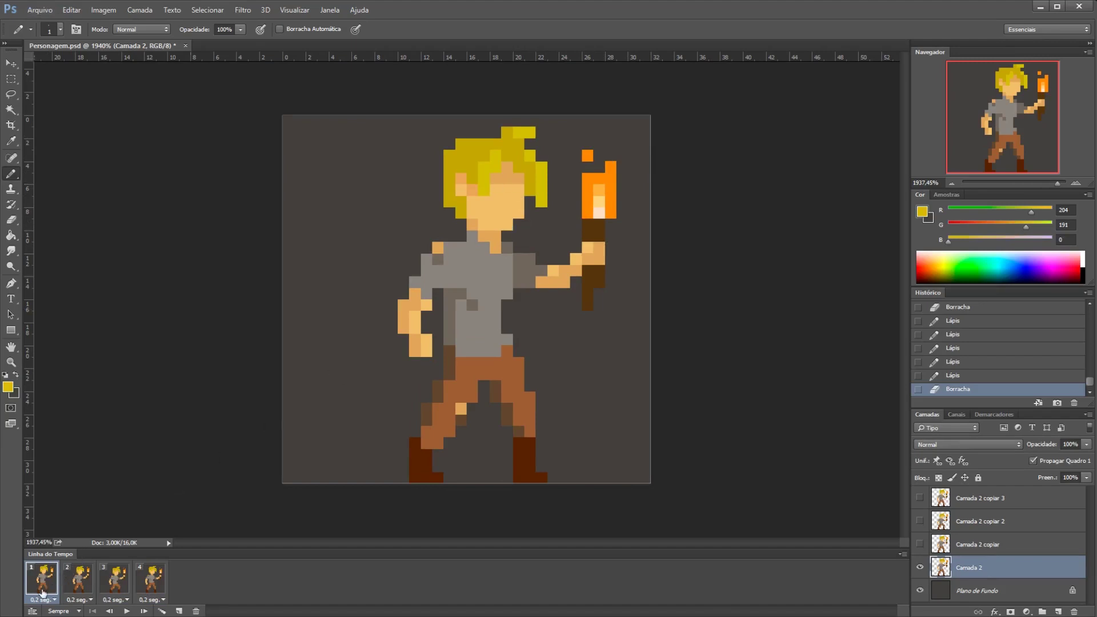
click(83, 581)
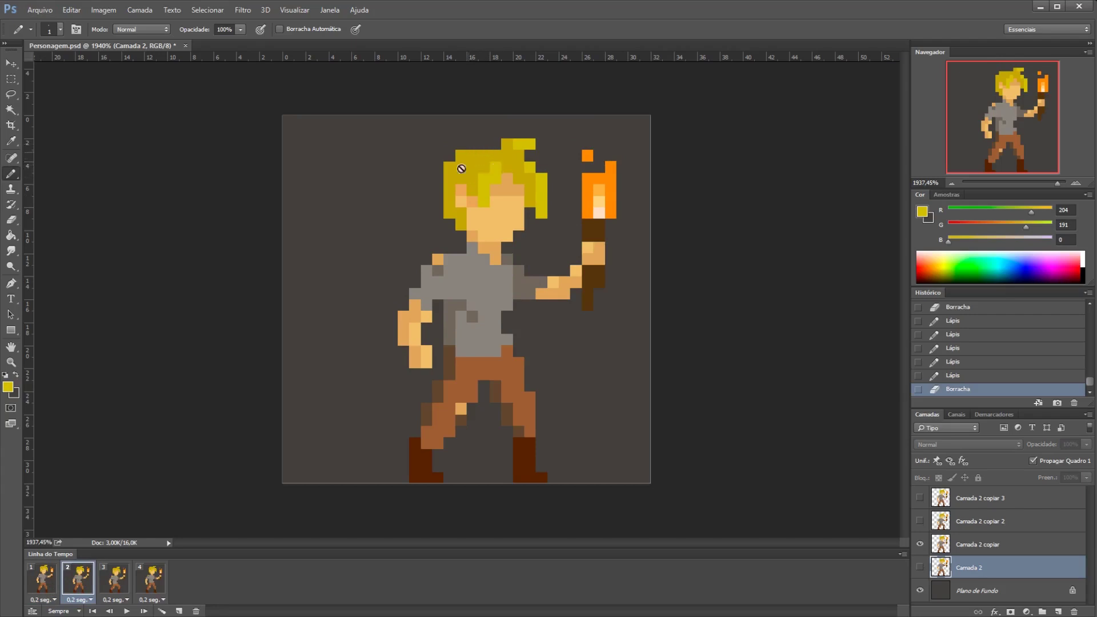
alt+scroll(581, 149, up, 1)
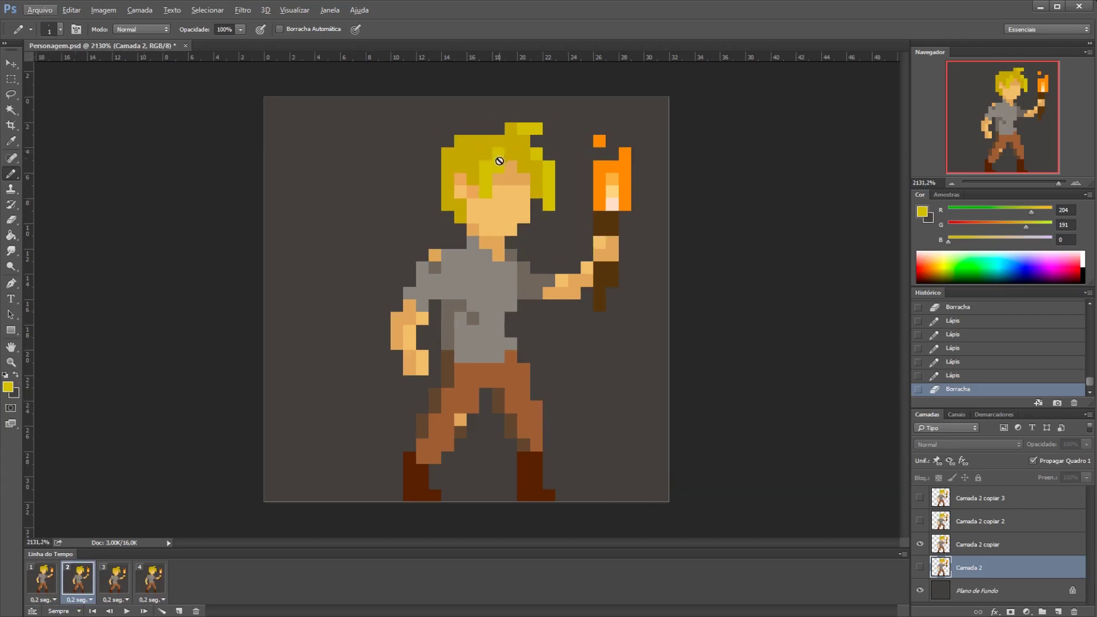
click(974, 550)
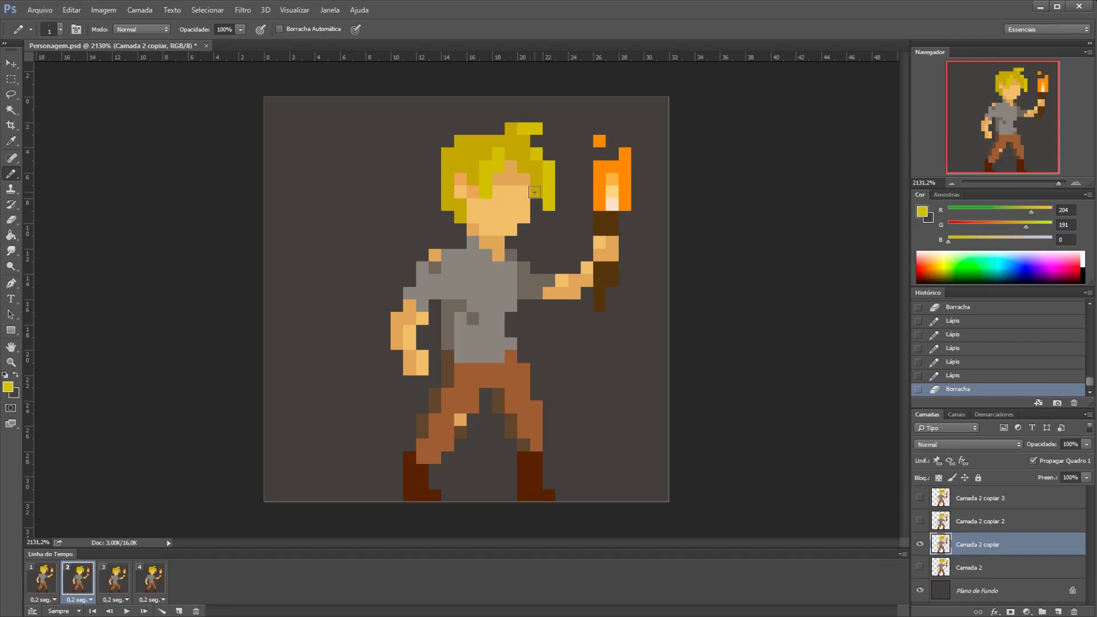
alt+click(495, 171)
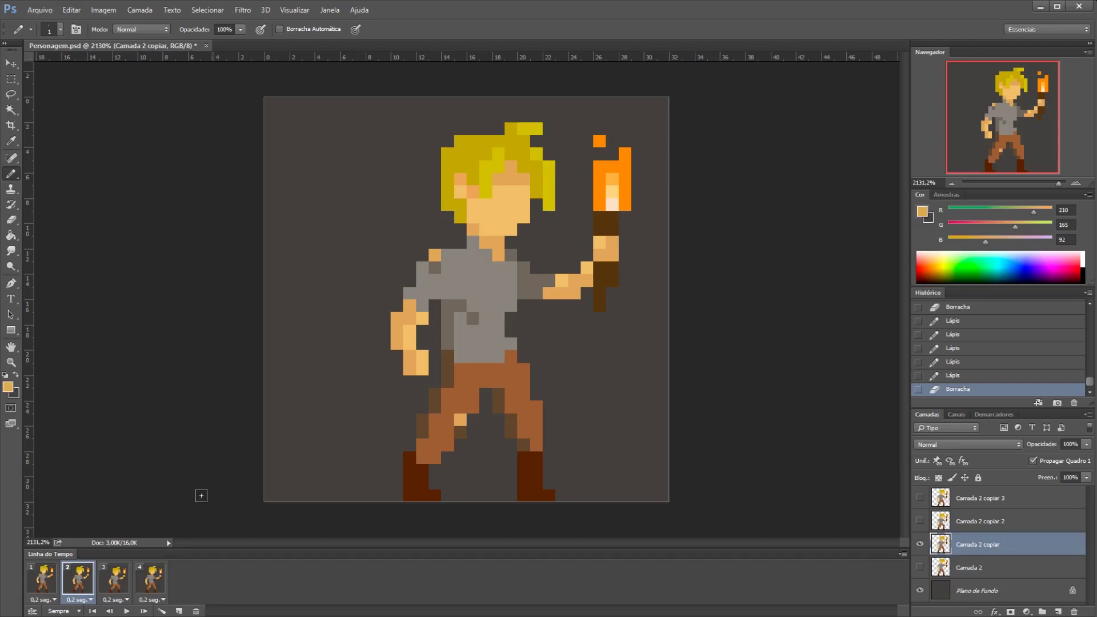
click(53, 585)
click(79, 579)
alt+click(479, 180)
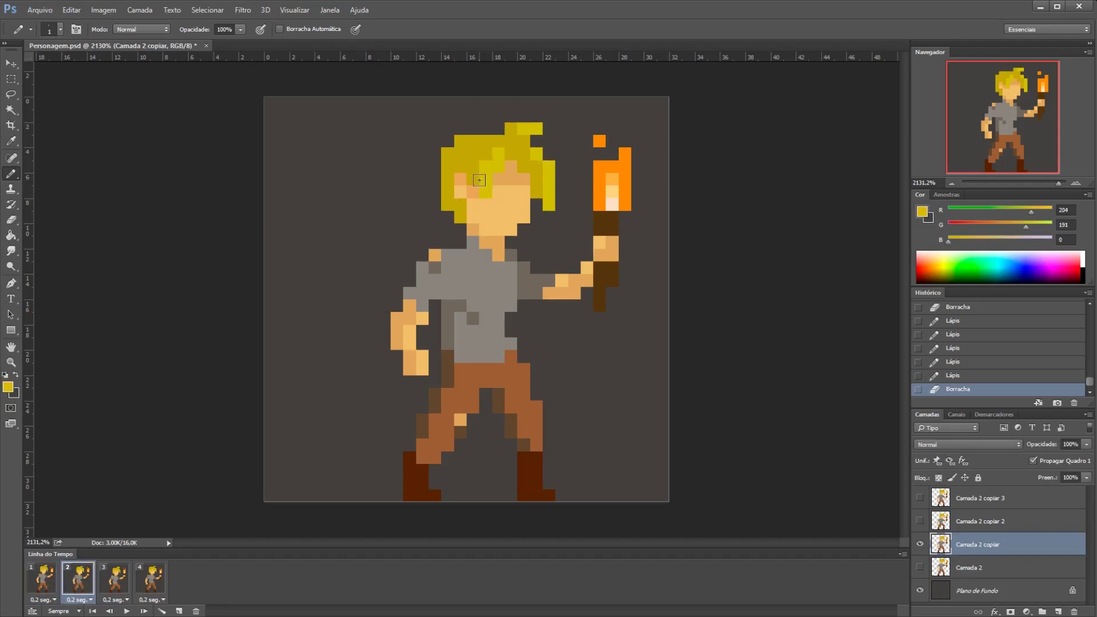
click(44, 578)
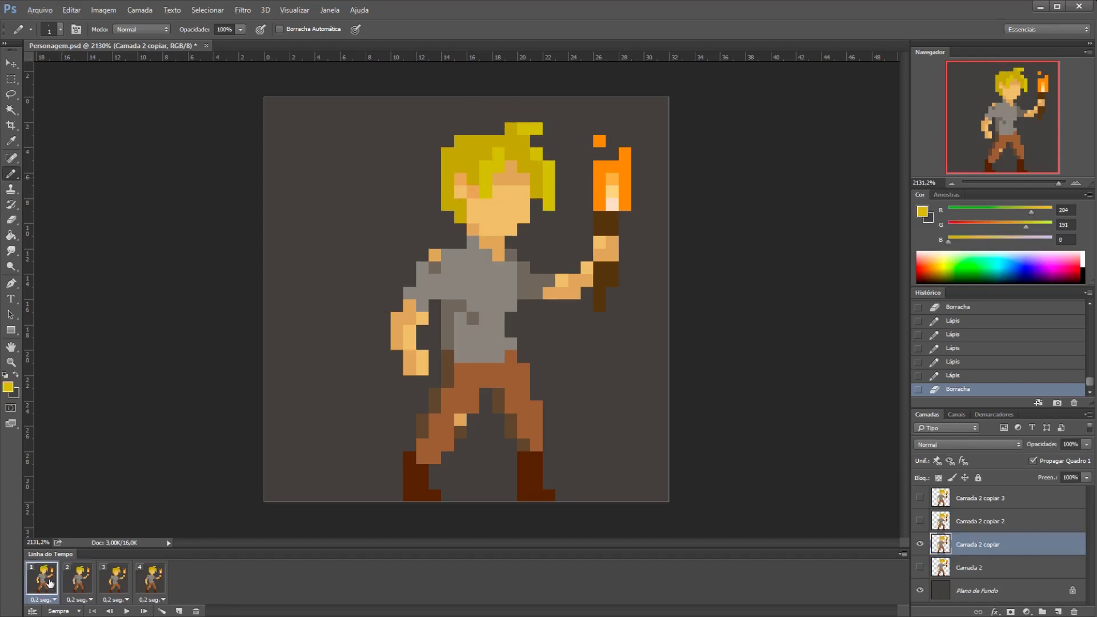
click(78, 578)
click(486, 154)
click(499, 147)
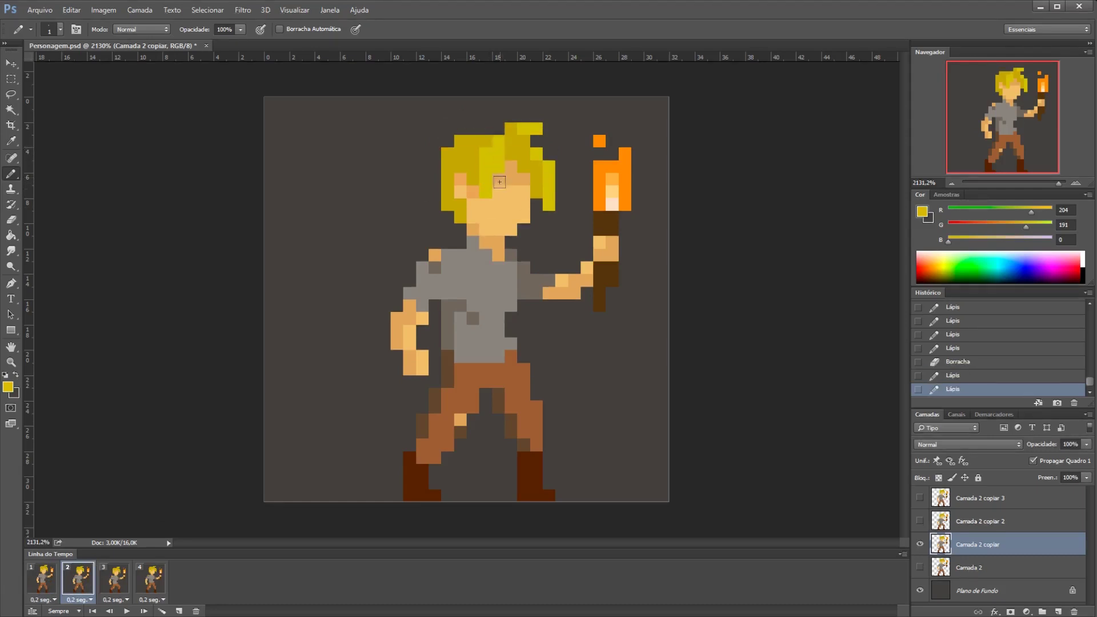
Erase the lower tip of frame 2's fringe and fill the exposed forehead pixels in the skin tones.
key(e)
click(486, 193)
key(b)
alt+click(504, 197)
click(485, 192)
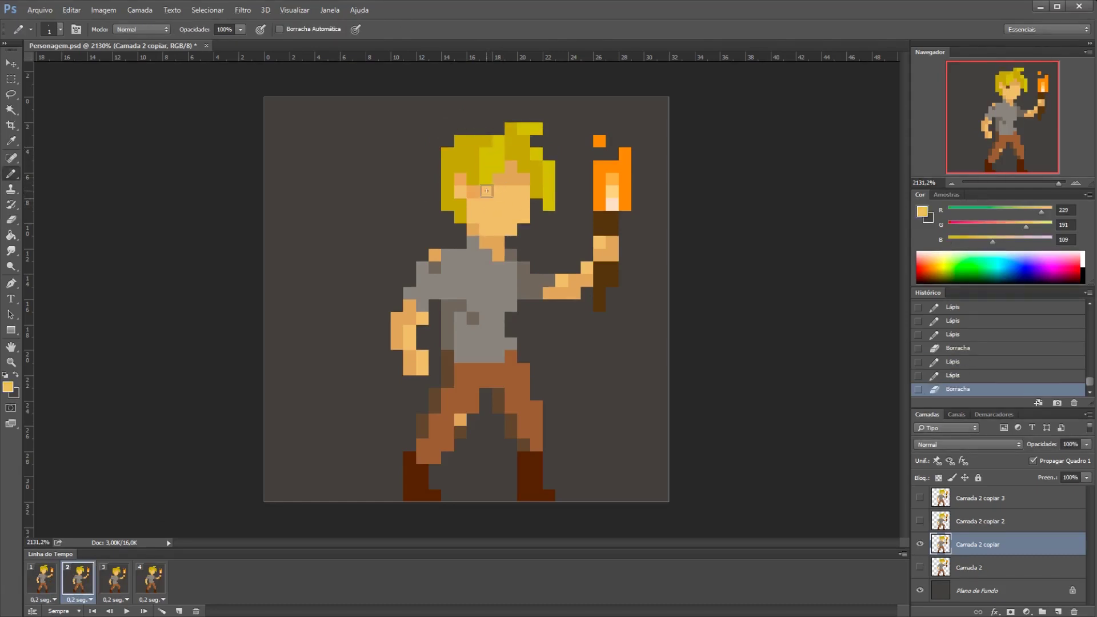
alt+click(500, 179)
click(498, 167)
click(487, 190)
Redraw the hair tuft on top of frame 2's head one pixel higher in light yellow and erase its old end pixel.
alt+click(534, 127)
click(535, 118)
key(e)
click(537, 128)
key(b)
click(524, 127)
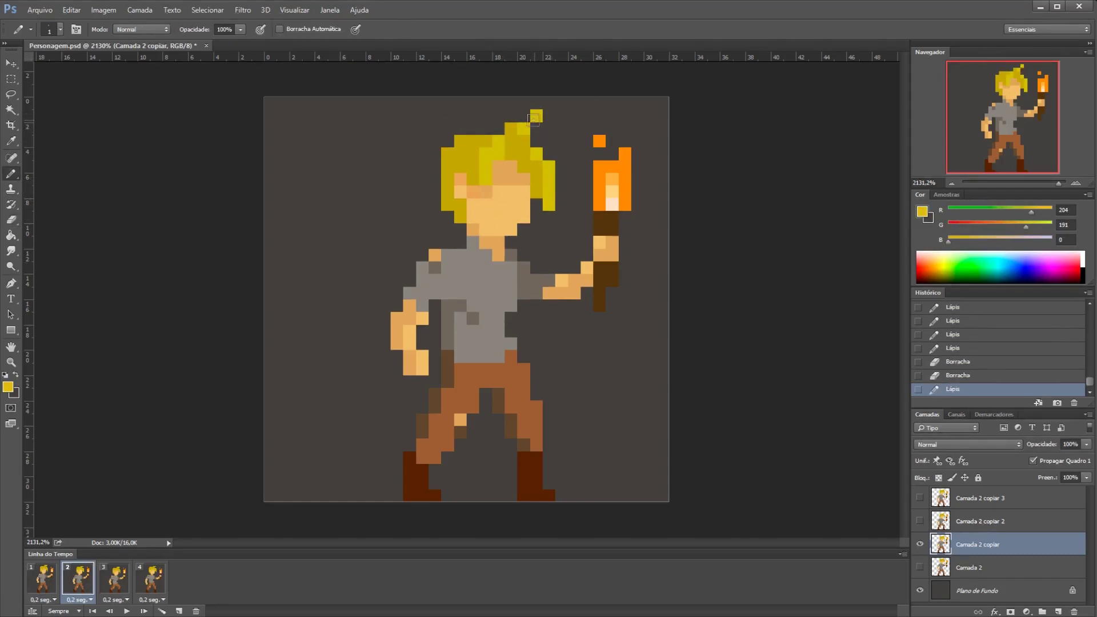
click(525, 117)
Redraw frame 2's front hair lock flaring outward in light yellow, erase the old lower pixels and trim the detached strand's tip.
click(537, 142)
click(549, 154)
key(e)
click(549, 204)
key(b)
click(561, 180)
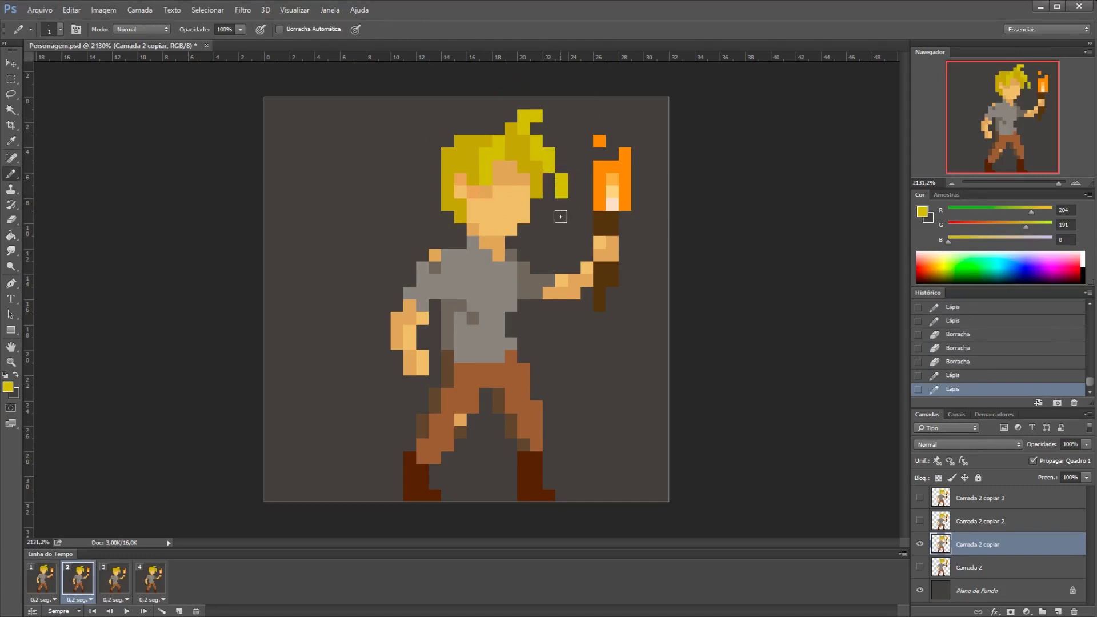
scroll(560, 215, down, 1)
click(43, 581)
click(78, 589)
key(e)
click(538, 218)
Alternate between frames 1, 2 and 3 to compare the hair movement.
click(43, 582)
click(78, 582)
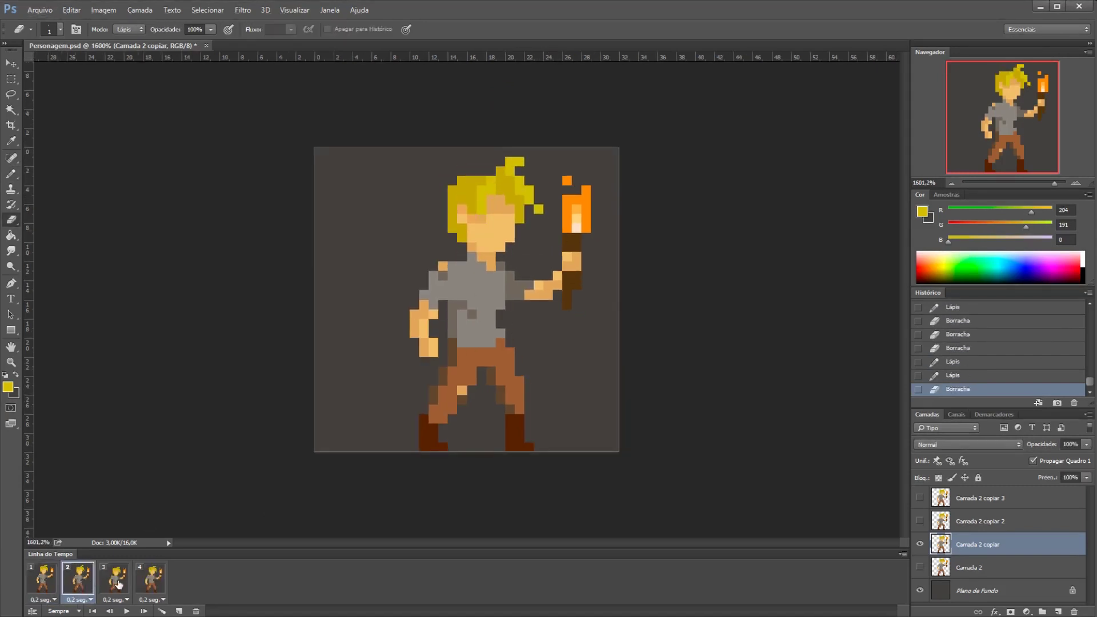
click(115, 582)
click(79, 582)
click(114, 583)
click(79, 583)
click(115, 583)
On layer Camada 2 copiar 2, raise frame 3's fringe highlight in light yellow and cover its lower tip with skin tone, checking against frame 2.
scroll(481, 268, up, 2)
key(b)
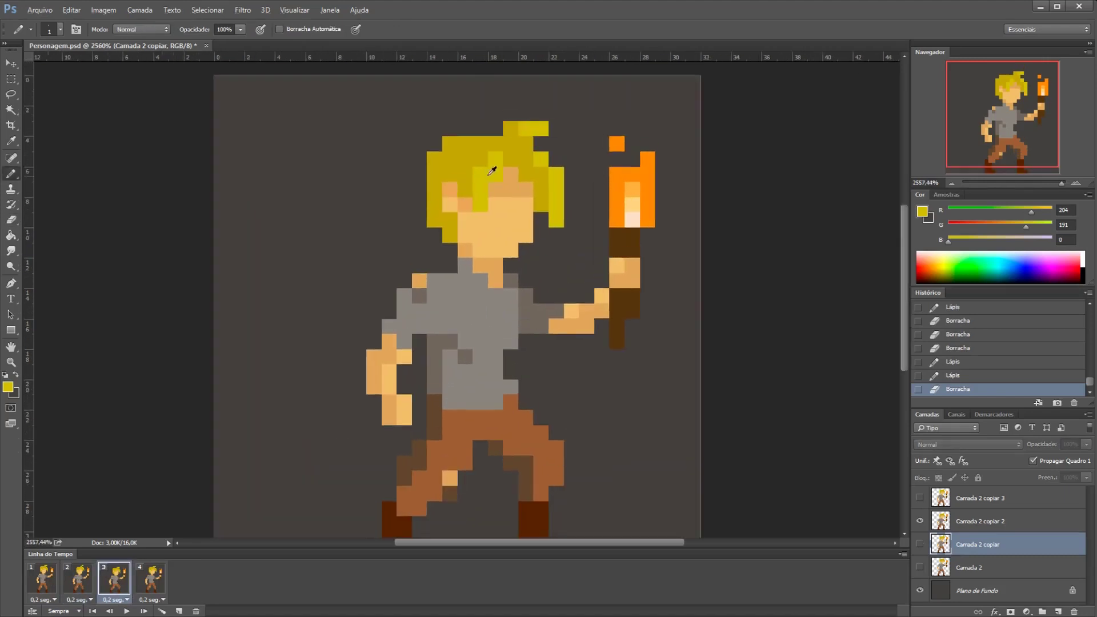
click(961, 521)
click(496, 146)
click(481, 205)
click(496, 175)
click(79, 582)
click(115, 582)
Add a raised light yellow pixel above frame 3's hair tuft and erase the tuft's old end pixel beneath it.
click(541, 114)
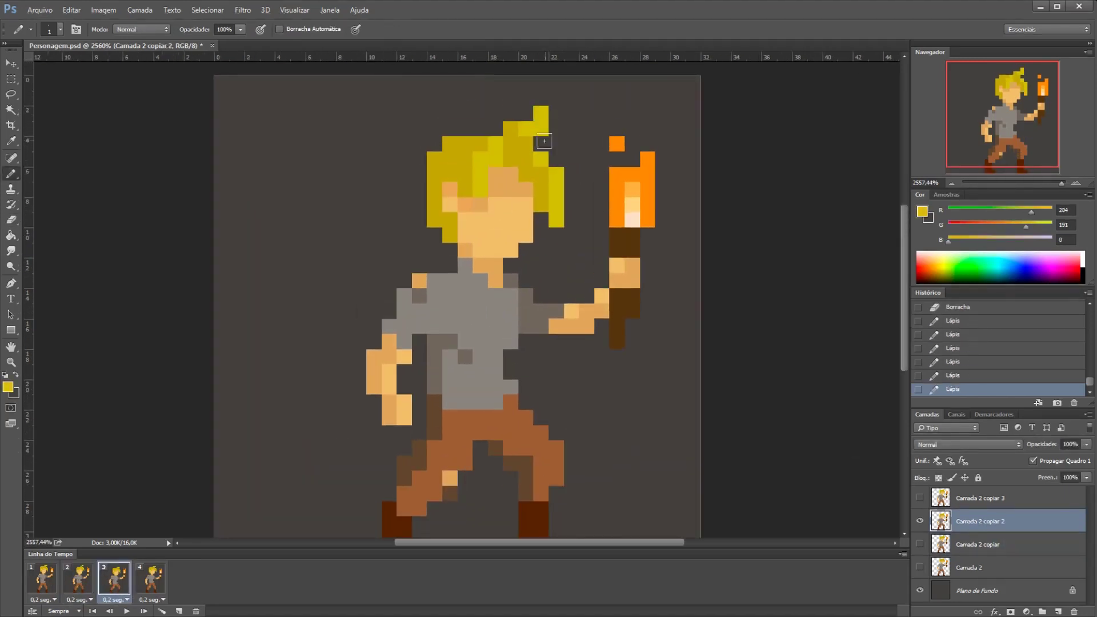
key(e)
click(540, 129)
Redraw frame 3's front hair lock higher in light yellow, erase its lower pixels and add a detached strand pixel farther out.
key(b)
click(541, 144)
click(556, 159)
key(e)
drag(556, 220, 556, 204)
key(b)
click(571, 190)
key(e)
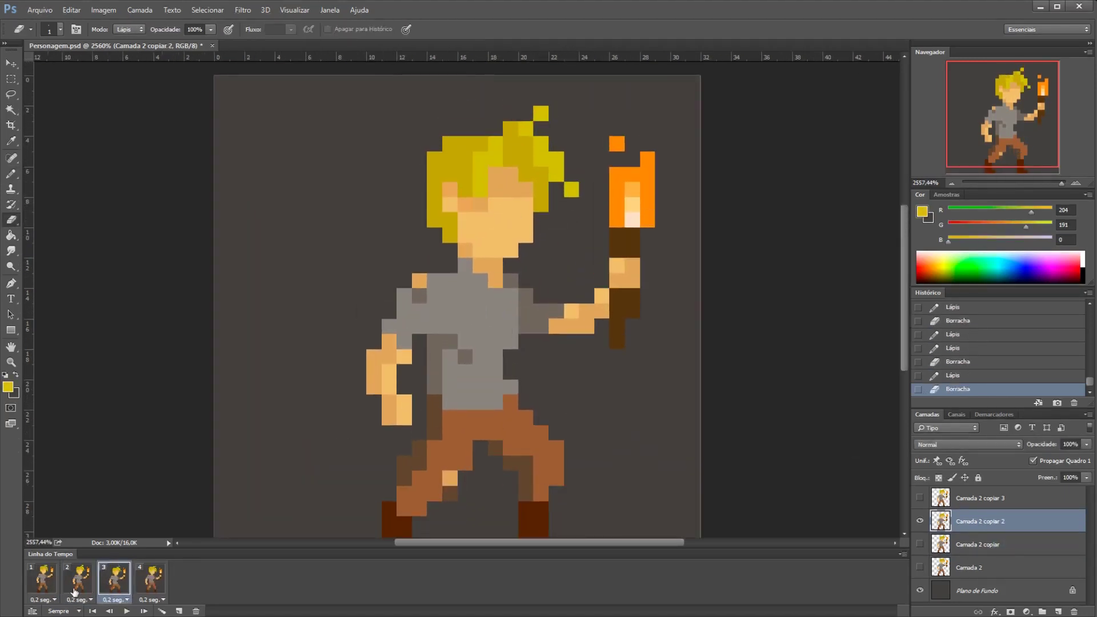
Step through all four frames at a smaller size to compare the hair and body positions.
scroll(154, 581, down, 1)
click(47, 586)
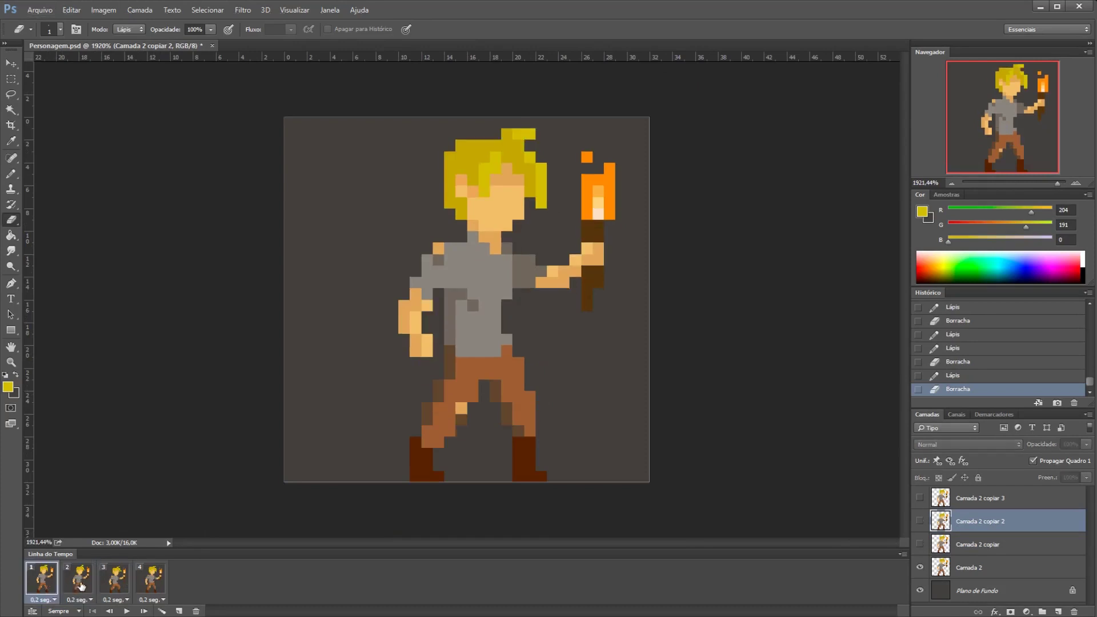
click(82, 584)
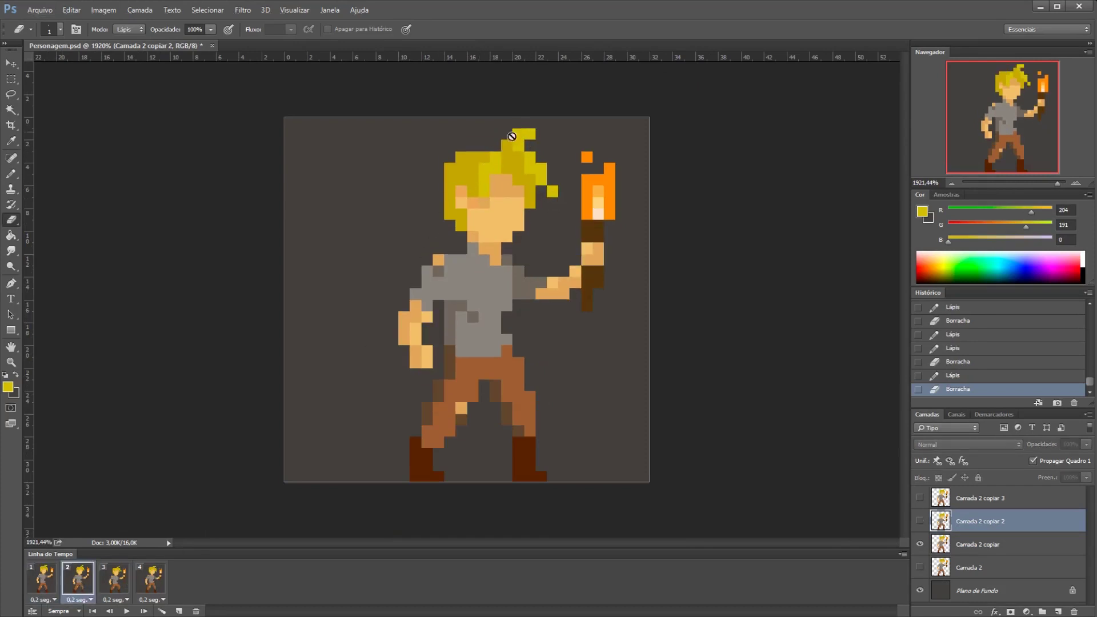
click(122, 584)
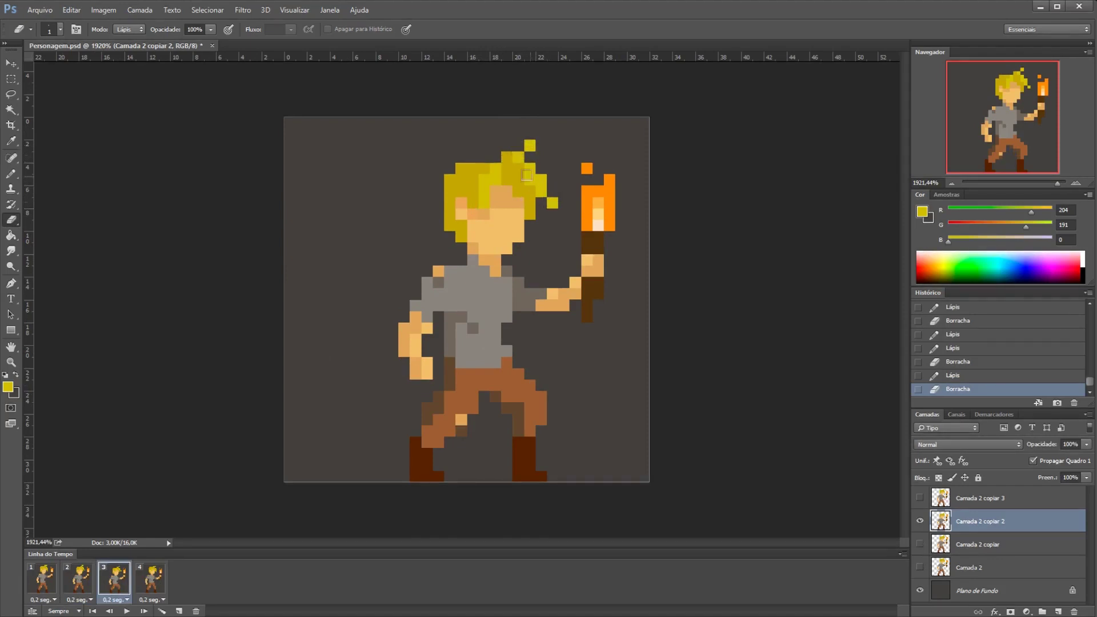
click(154, 584)
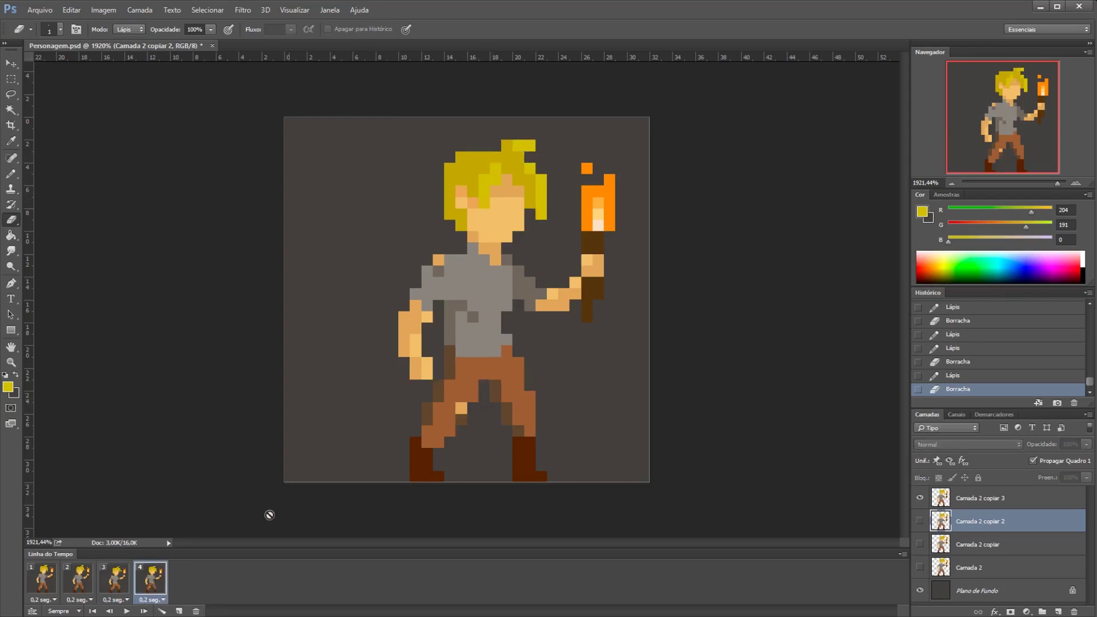
click(116, 586)
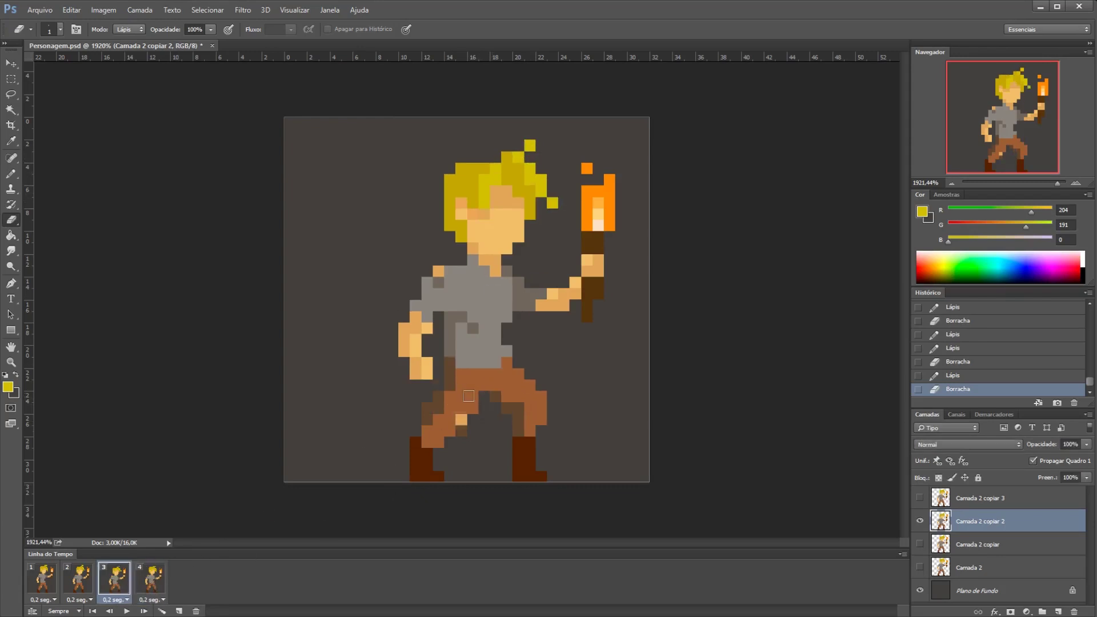
click(144, 588)
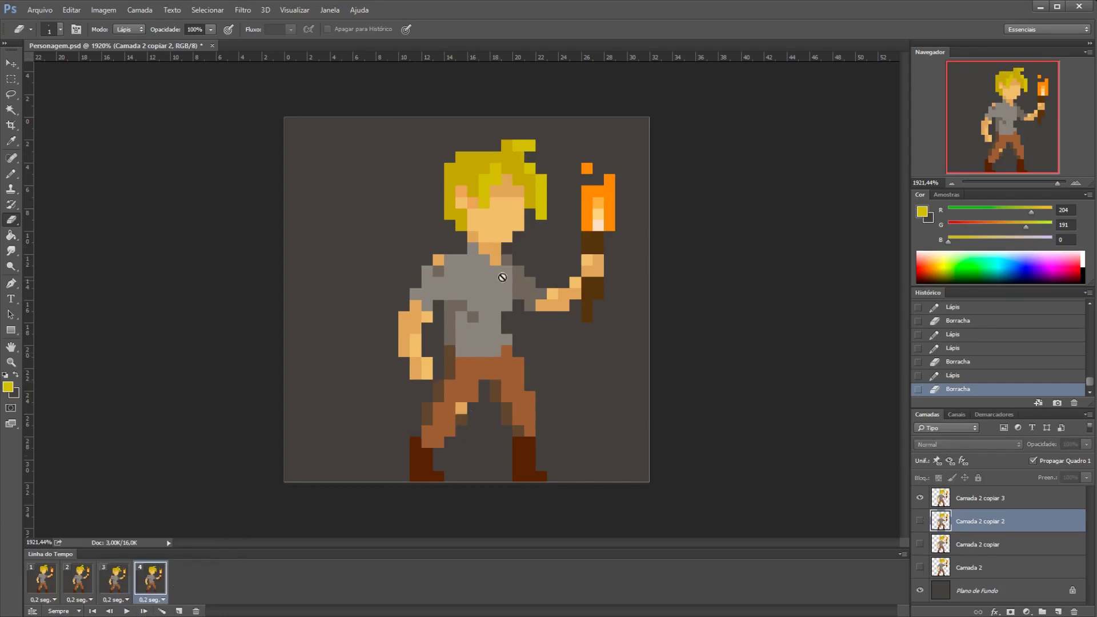
Play the animation from frame 1, stop it and compare frame 3 with frame 4.
scroll(598, 159, up, 3)
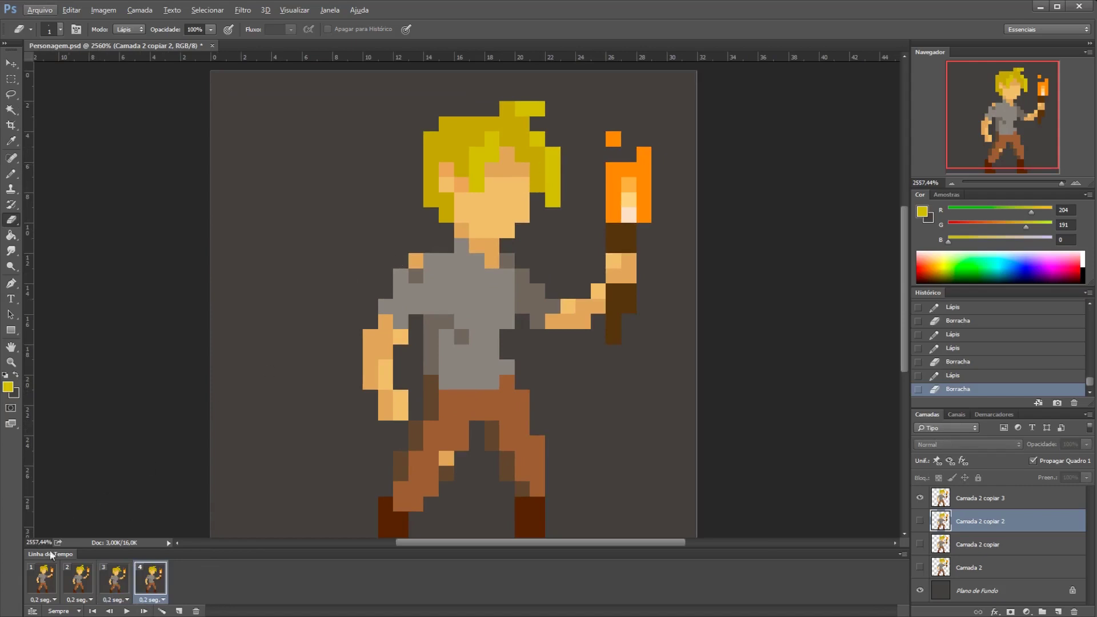
click(43, 582)
scroll(255, 478, down, 2)
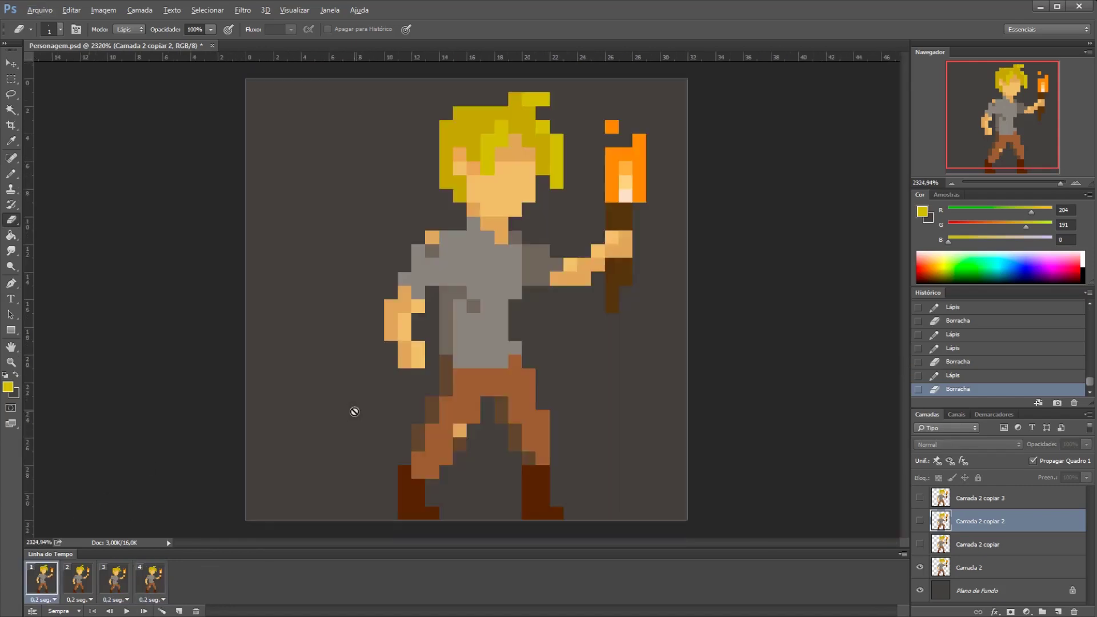
key(space)
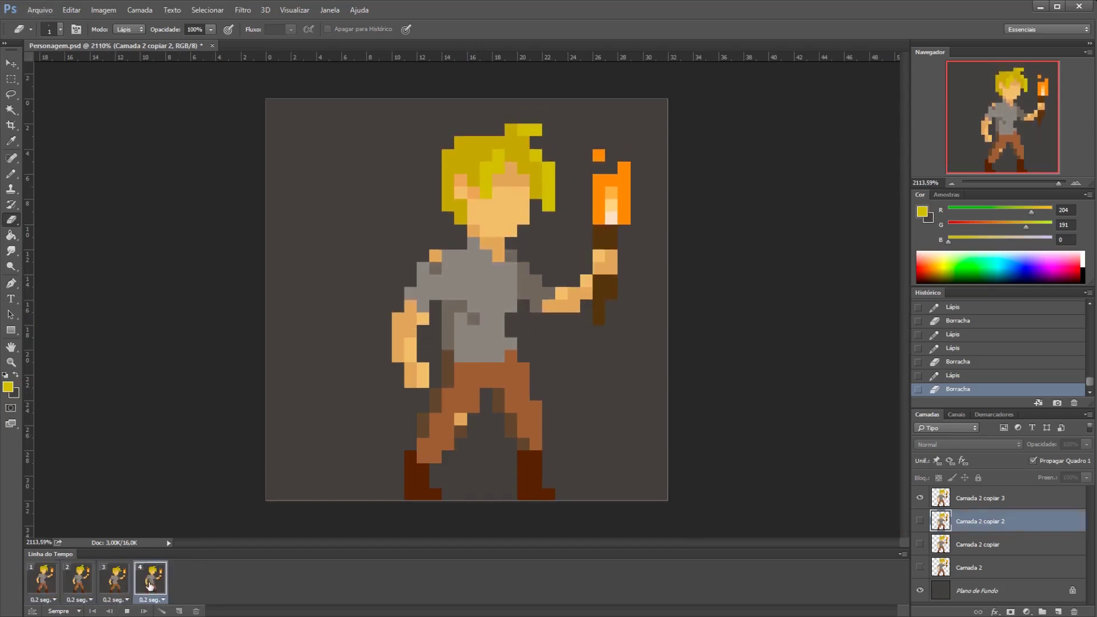
key(space)
click(131, 579)
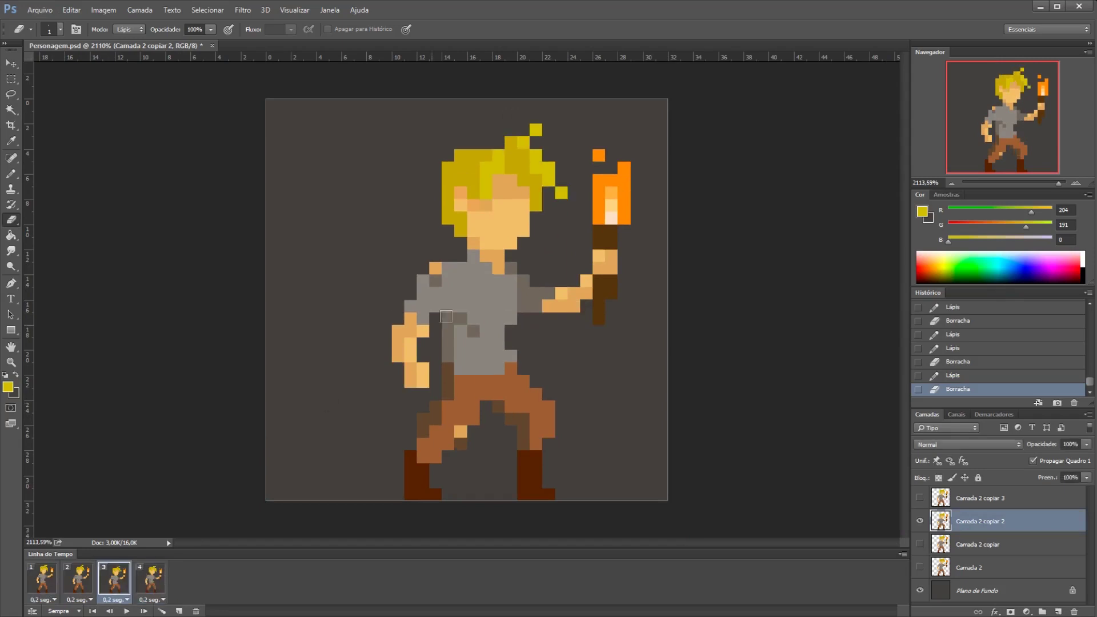
click(157, 592)
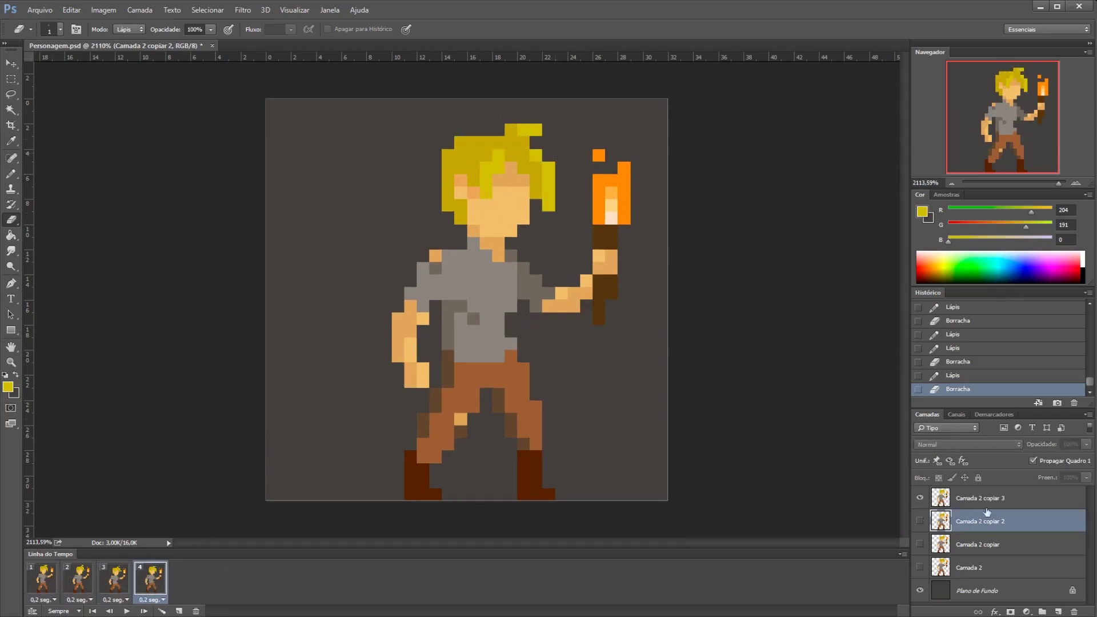
Redraw frame 4's hair tuft on its own layer in light yellow and erase old pixels at the tuft and front lock.
click(970, 495)
scroll(739, 169, up, 3)
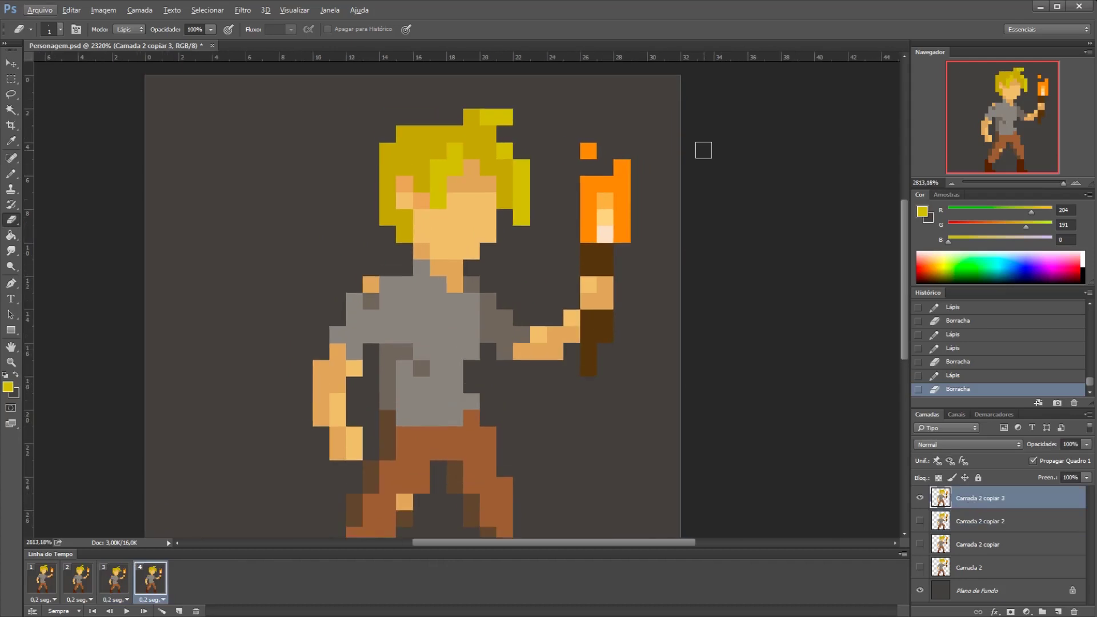
scroll(690, 153, up, 2)
key(b)
alt+click(510, 131)
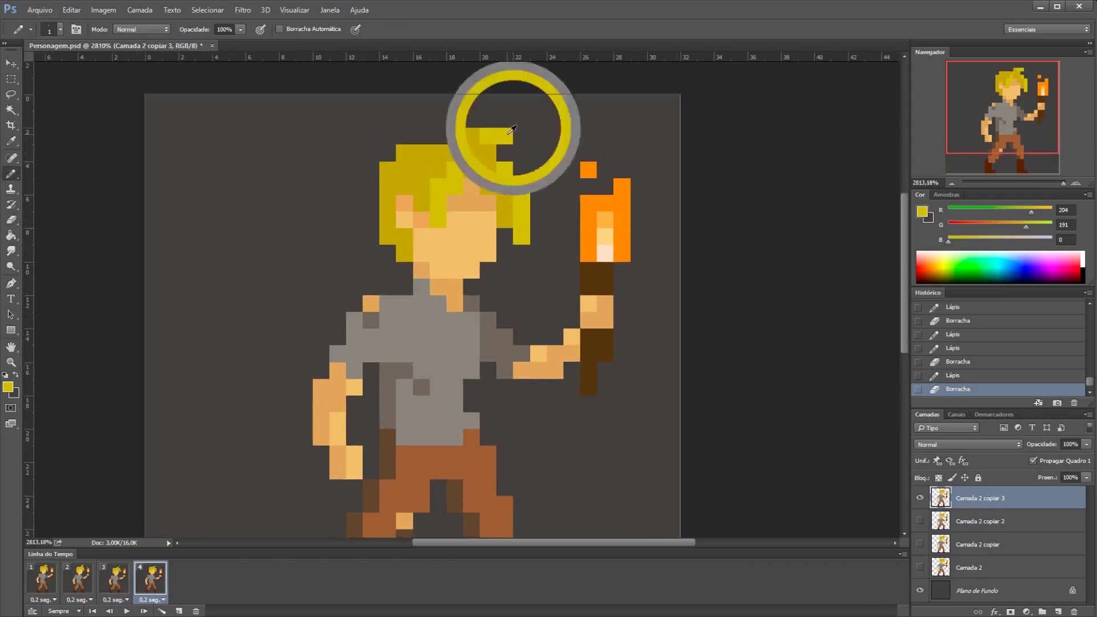
click(504, 154)
key(e)
click(505, 170)
click(521, 187)
Retouch frame 4's fringe with darker yellow pixels and compare the frame with frames 2 and 3.
key(b)
click(438, 236)
alt+click(438, 170)
click(438, 186)
scroll(497, 240, down, 5)
click(78, 580)
click(115, 579)
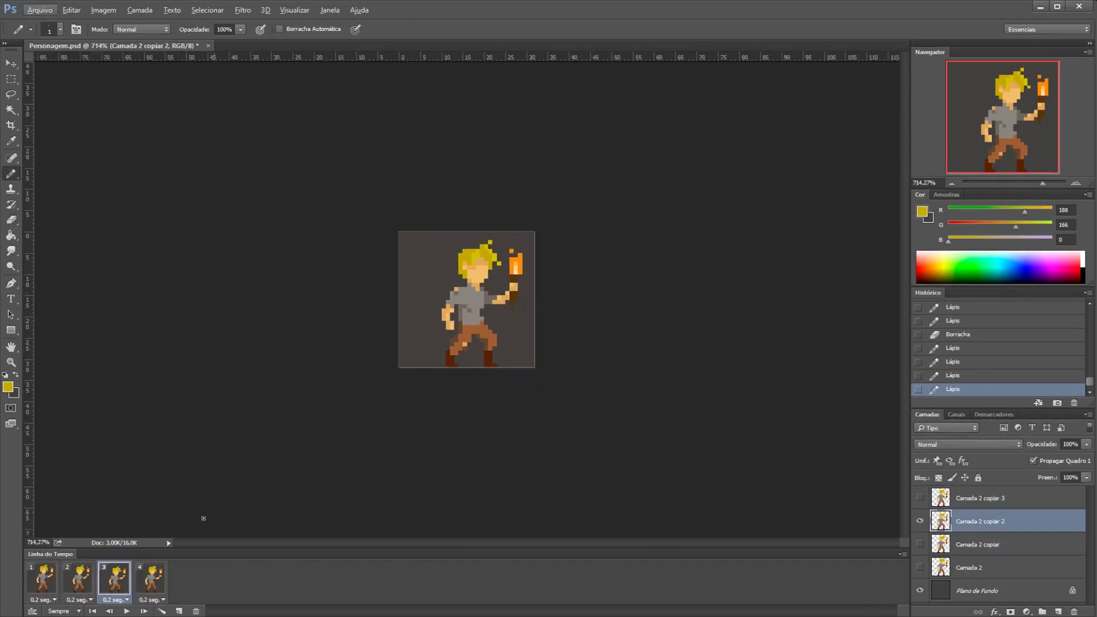
click(151, 579)
Erase pixels around frame 4's front hair lock and undo the last two trial strokes.
click(504, 207)
click(491, 206)
key(b)
click(497, 213)
key(e)
key(ctrl+alt+z)
key(ctrl+alt+z)
Play the animation at a smaller size to check the hair movement, and stop it.
scroll(221, 463, down, 4)
click(127, 612)
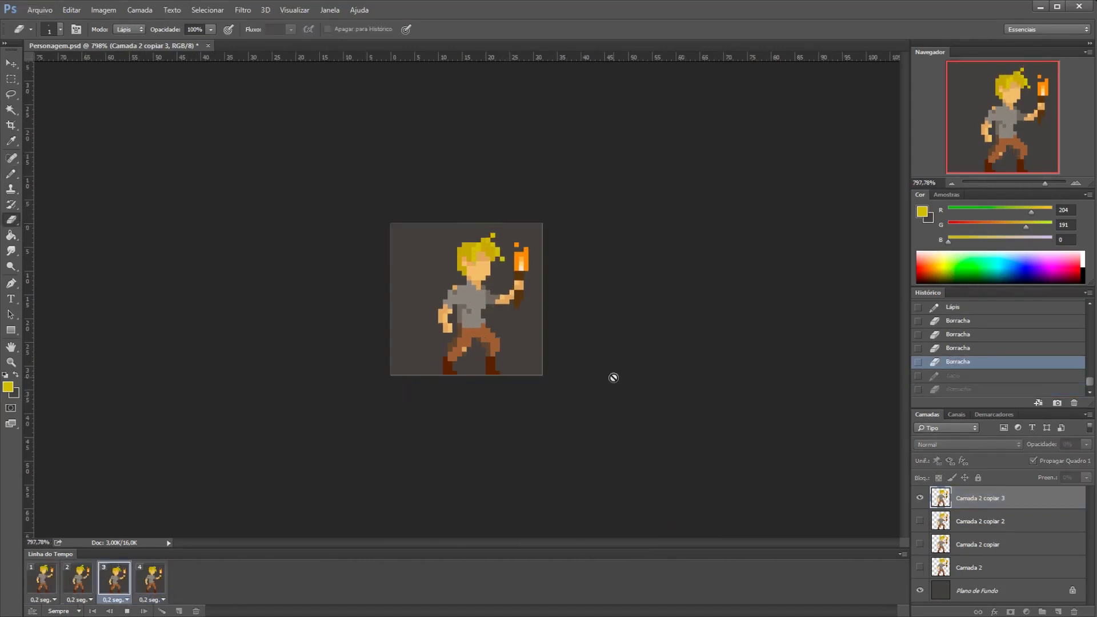
scroll(614, 377, down, 2)
scroll(613, 377, down, 1)
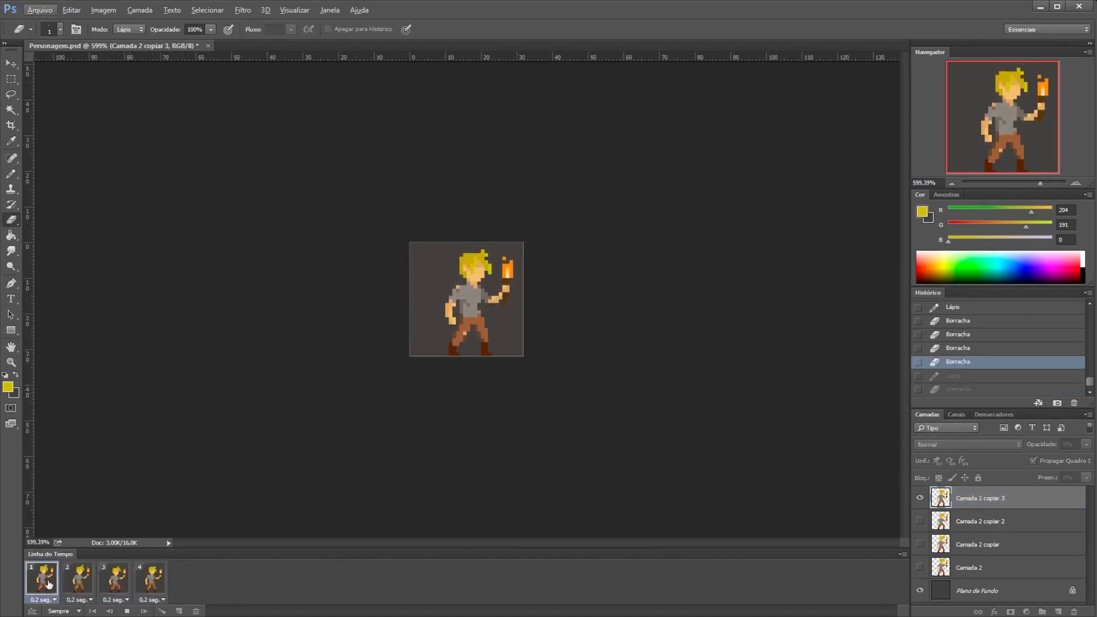
key(space)
Set the frame delay of all four frames to 0.15 seconds.
shift+click(142, 586)
click(155, 599)
click(172, 569)
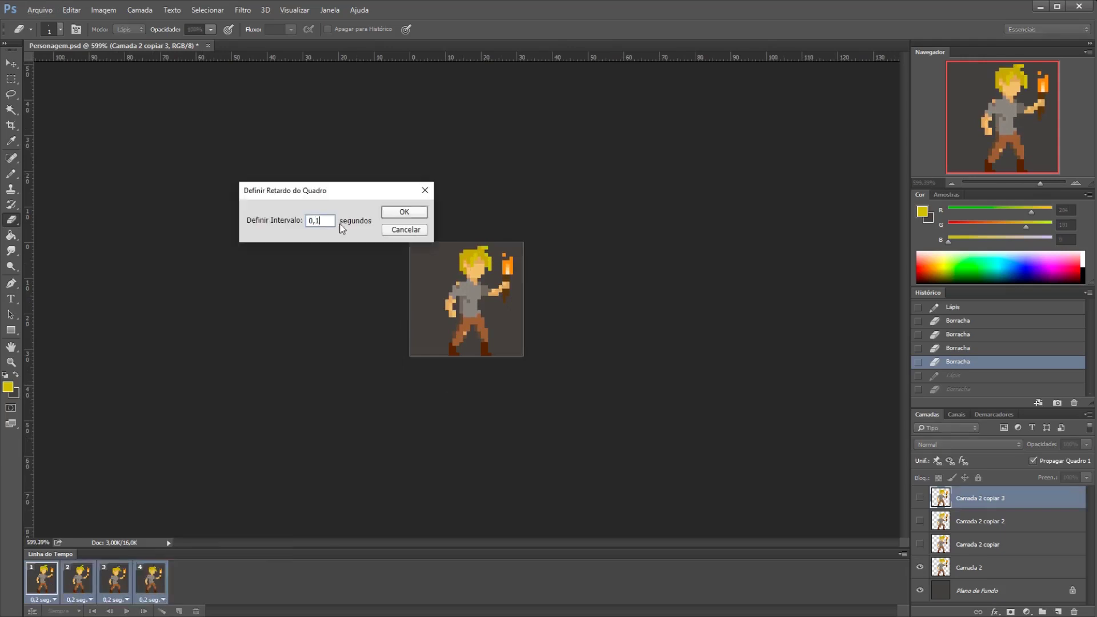
text(0,15)
key(Return)
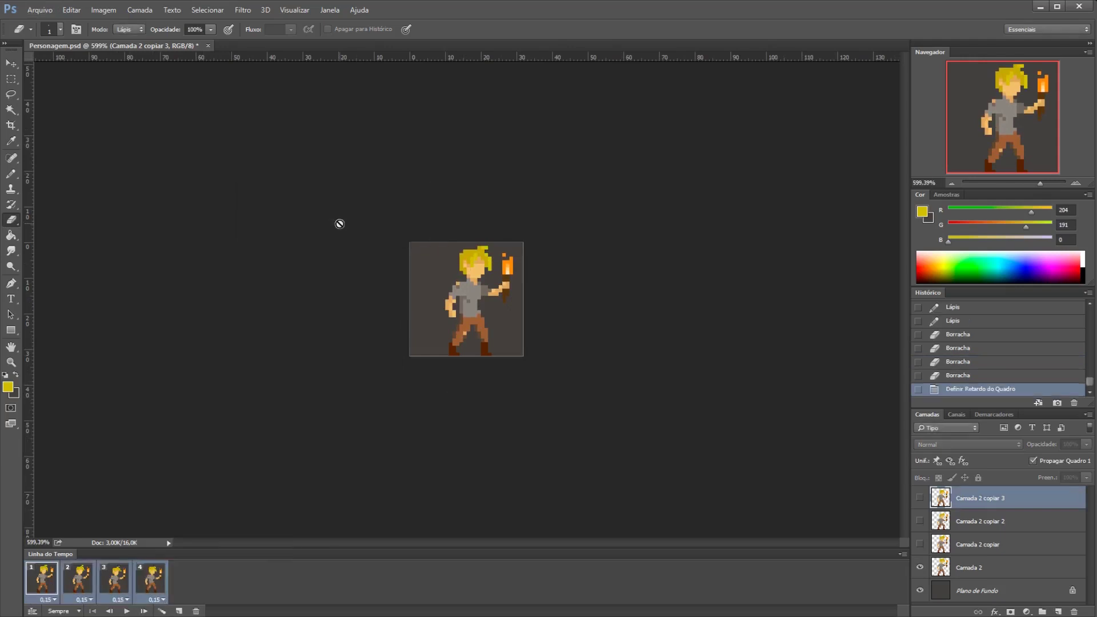
Play the animation with the new frame delay, save the document and replay the loop.
click(127, 611)
scroll(631, 397, up, 1)
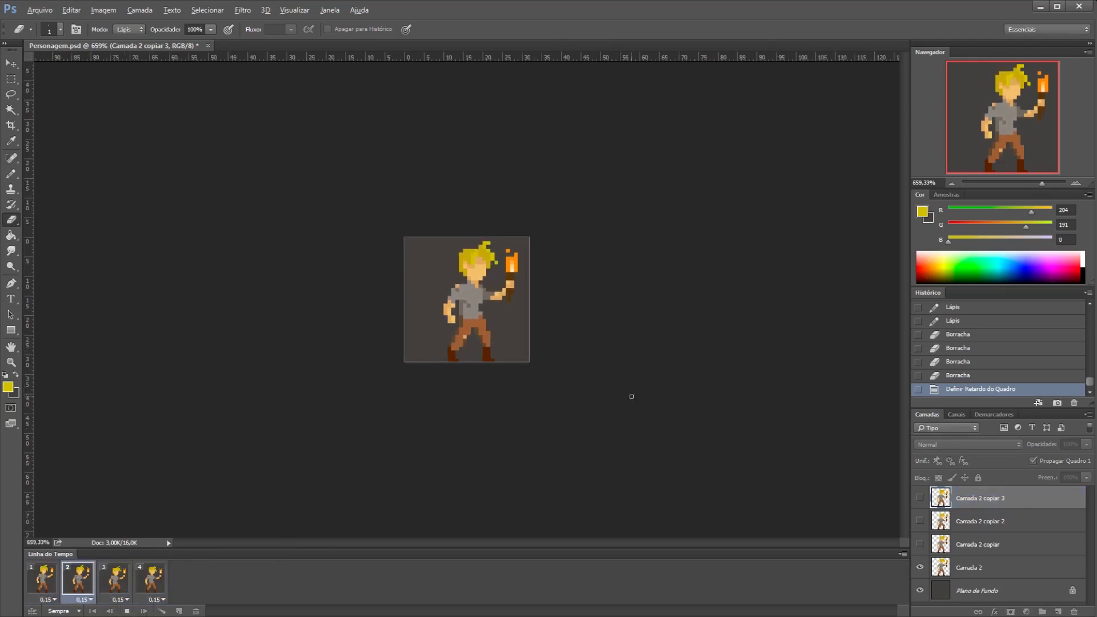
key(alt)
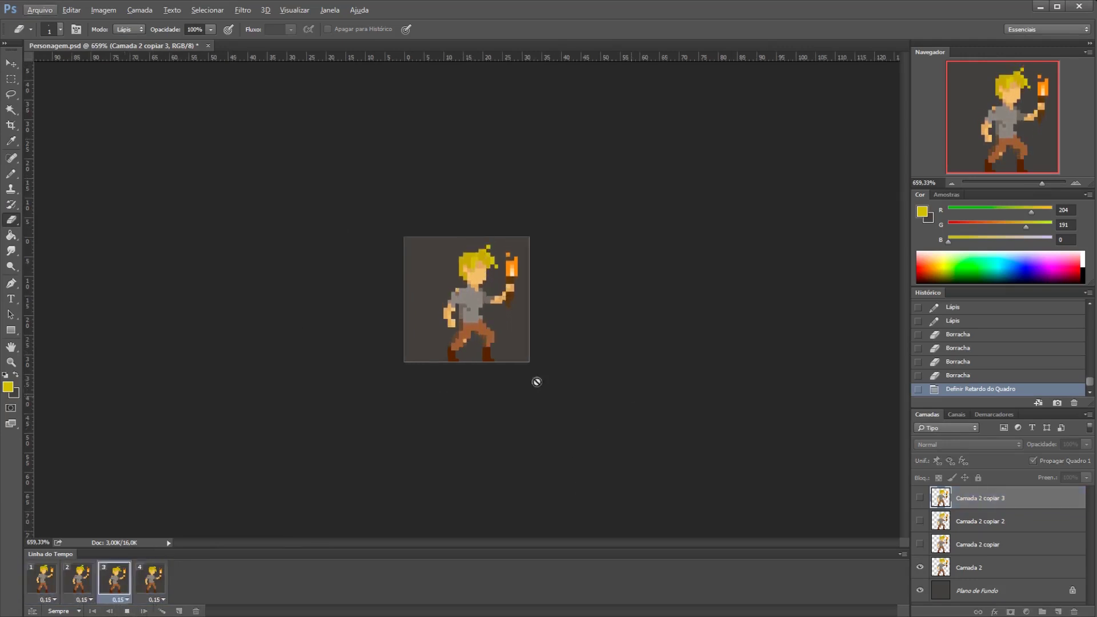
click(47, 12)
click(46, 130)
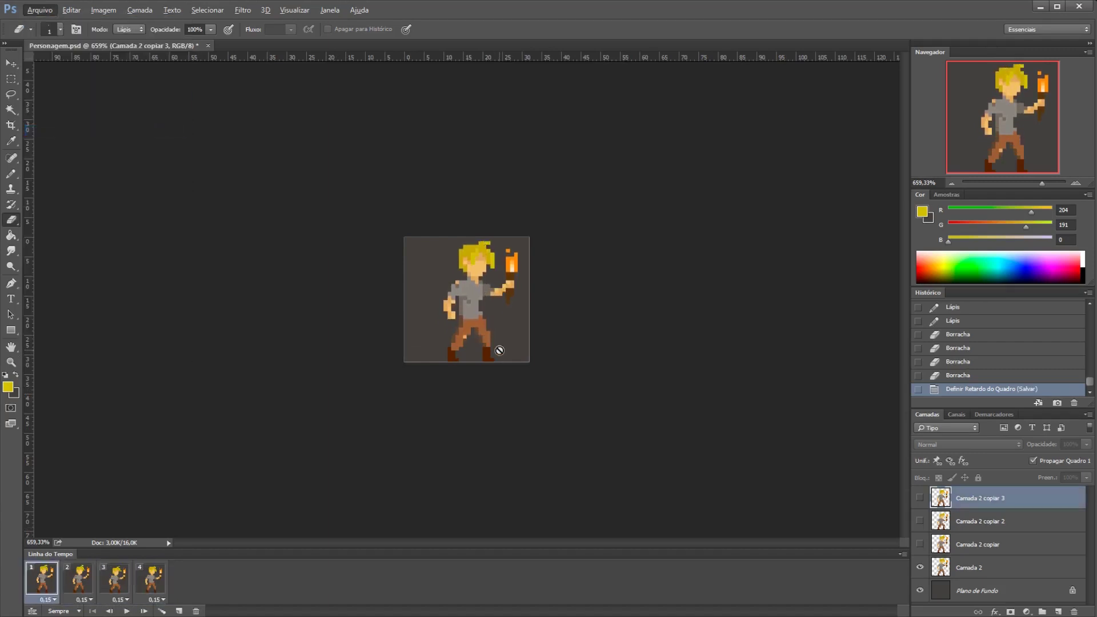
click(127, 610)
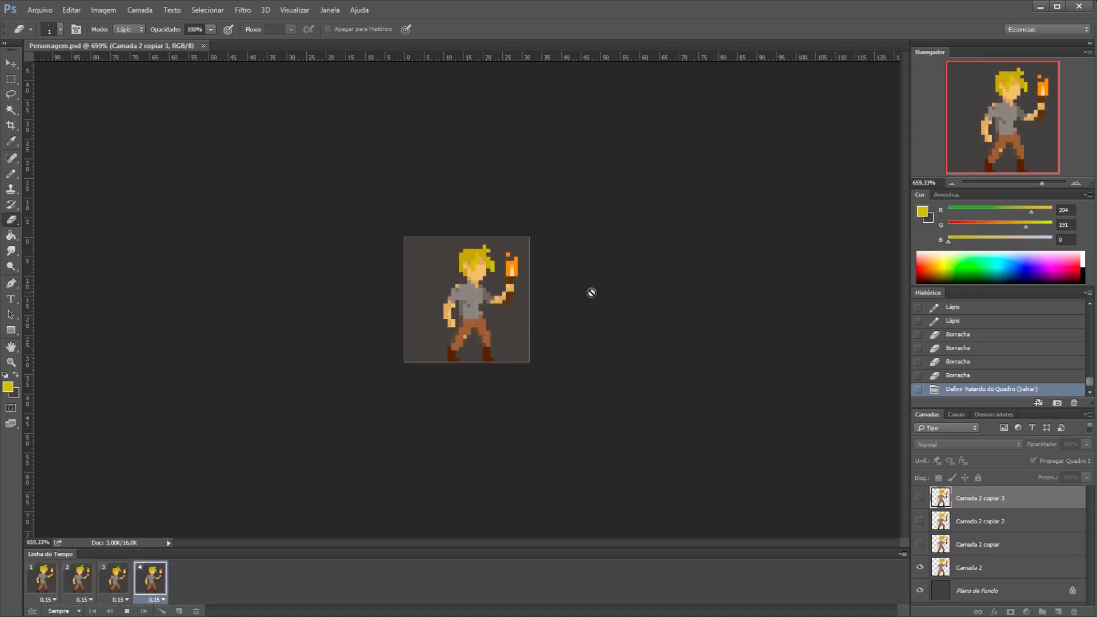
scroll(616, 280, up, 2)
scroll(615, 279, up, 2)
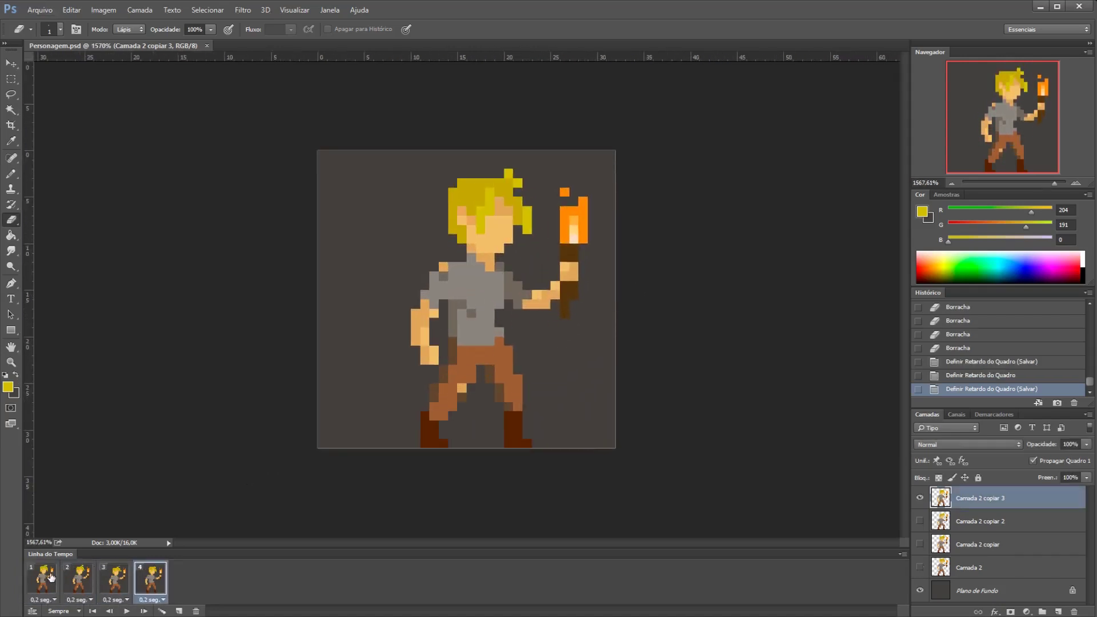
Extend frame 2's detached flame spark upward with an orange pixel and shift the flame's tip one pixel inward.
click(994, 566)
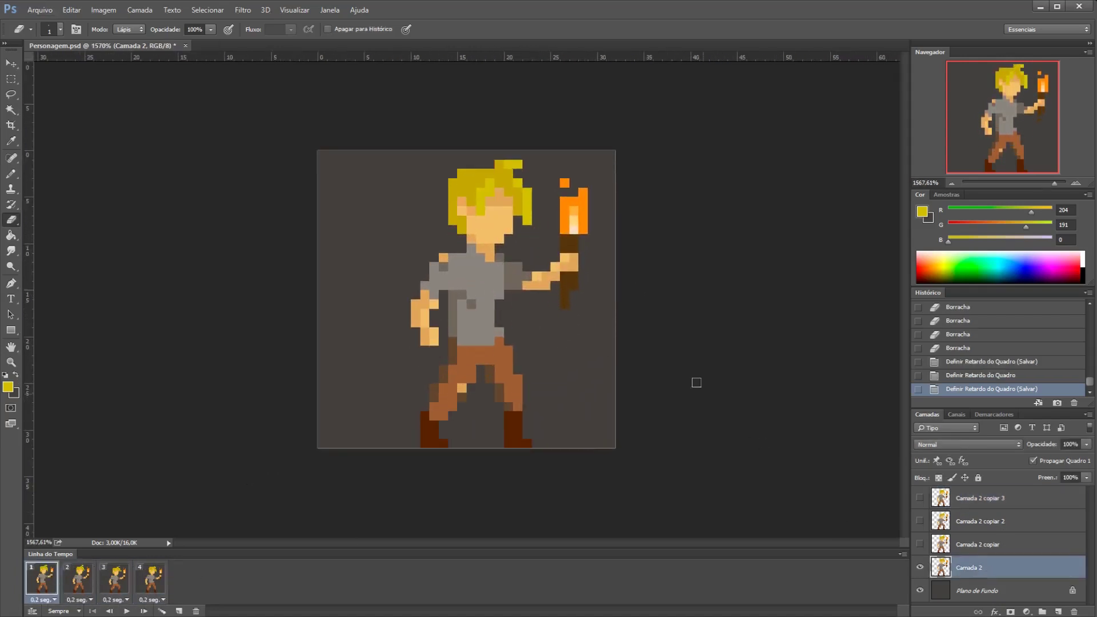
key(b)
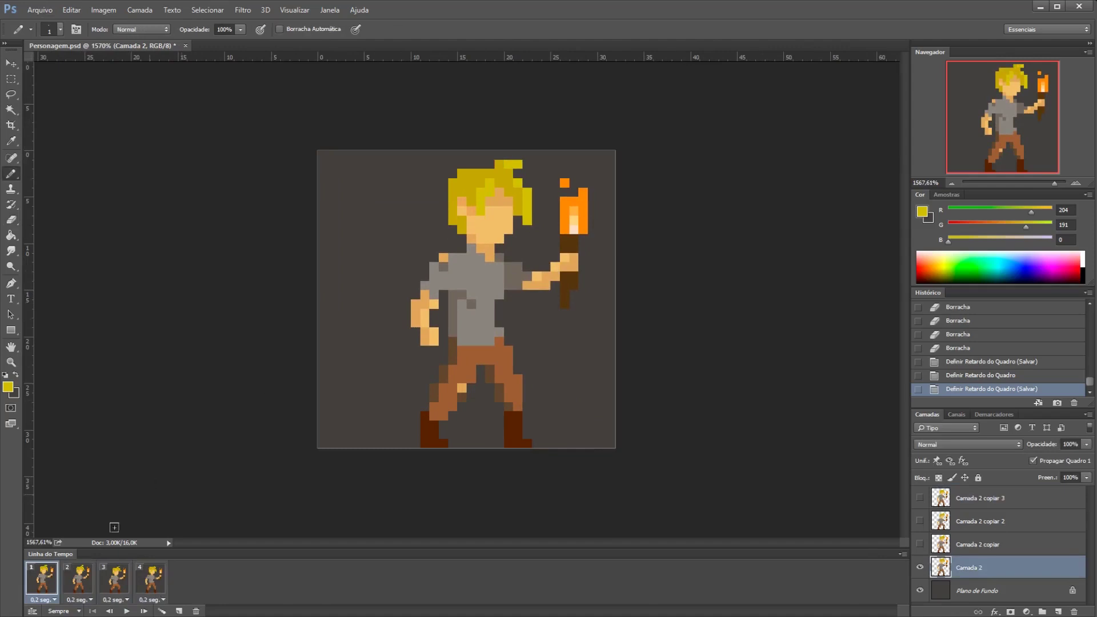
click(81, 587)
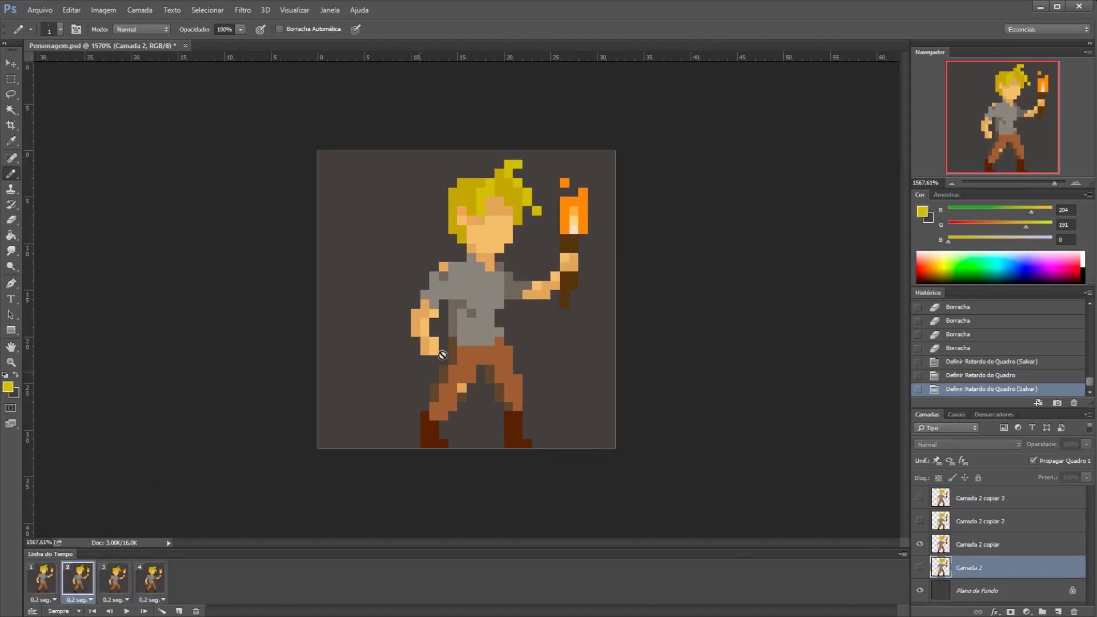
click(978, 548)
scroll(622, 201, up, 2)
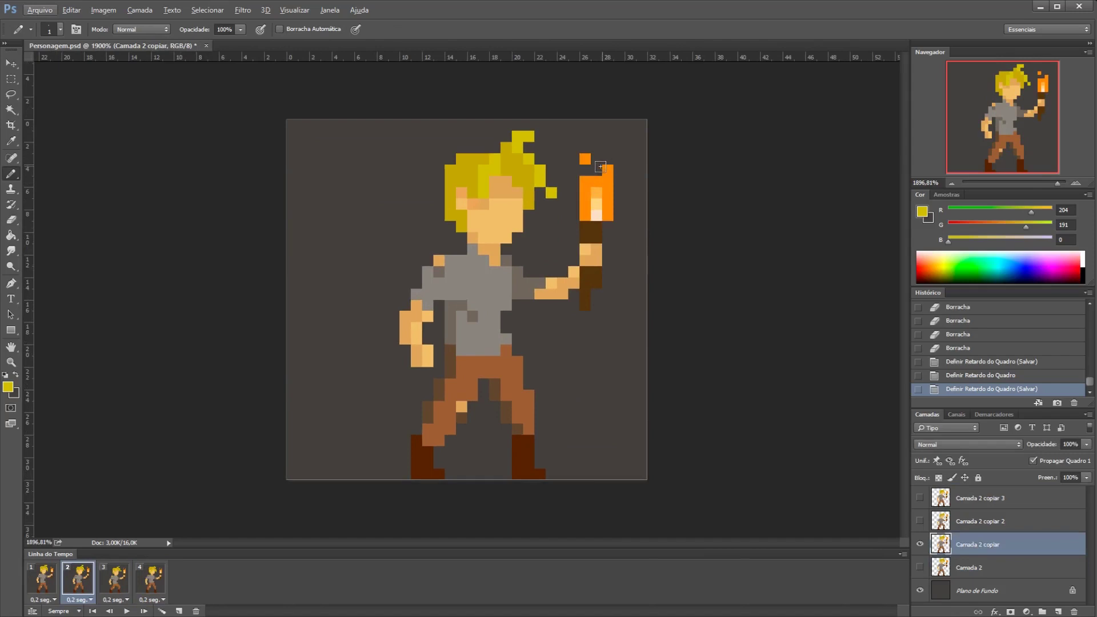
alt+click(584, 158)
click(585, 147)
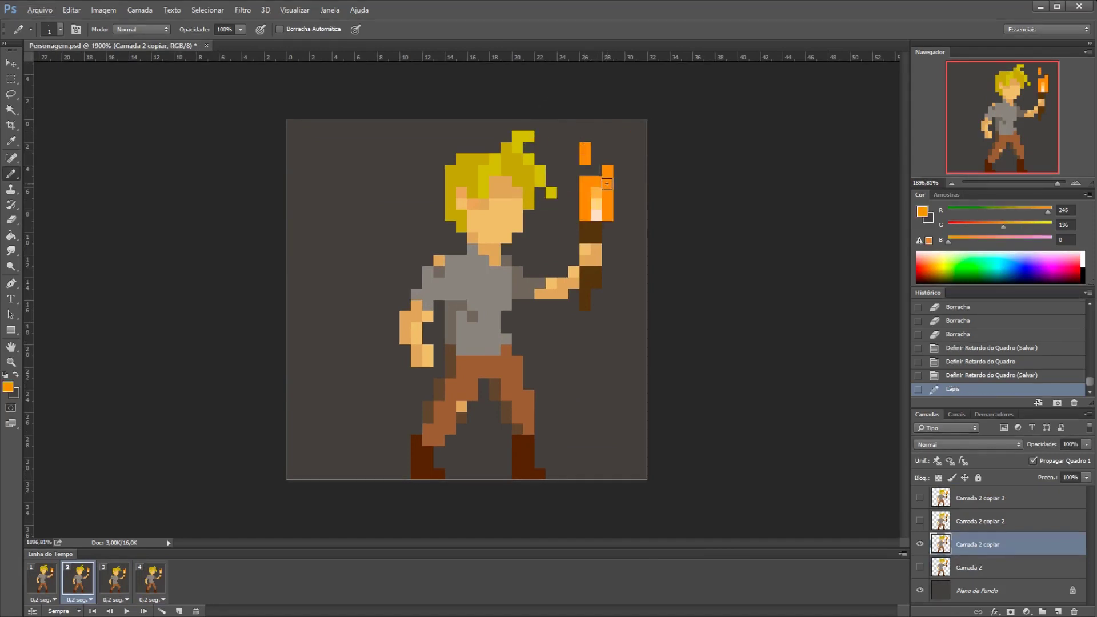
click(597, 170)
key(e)
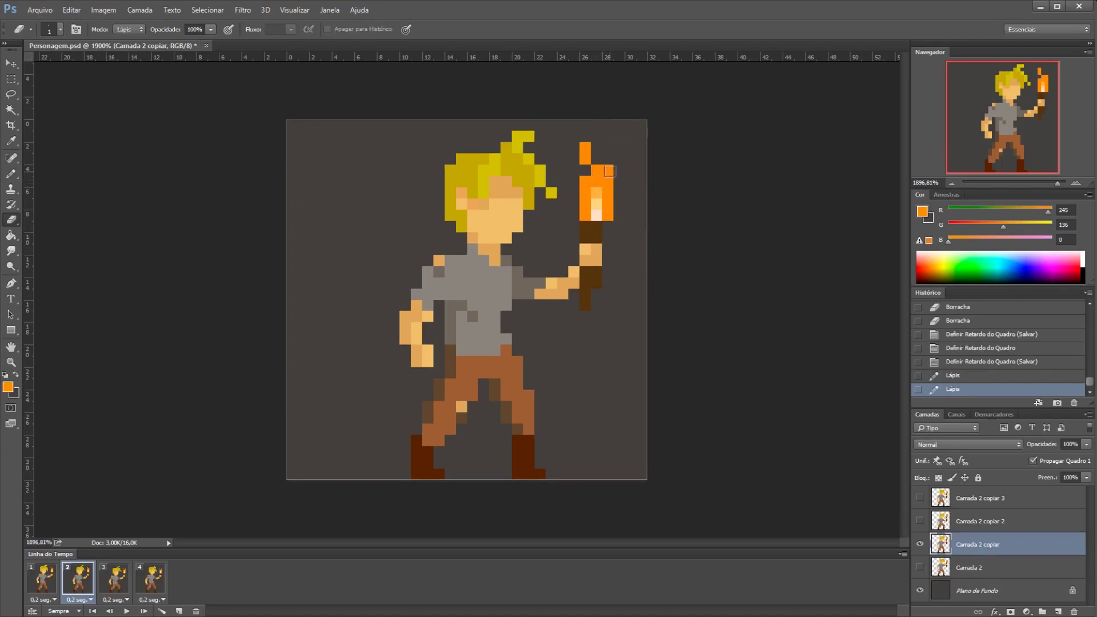
click(609, 171)
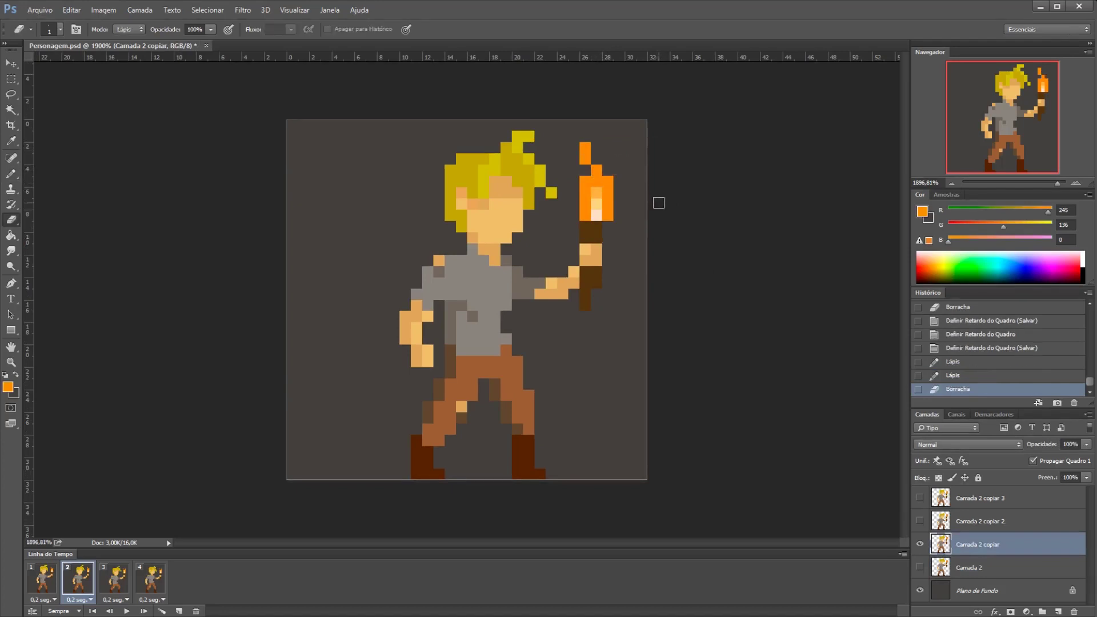
Erase frame 2's detached spark, add an orange pixel diagonally above the flame's tip and compare with frame 1.
click(79, 580)
click(585, 147)
click(586, 158)
key(b)
click(608, 159)
click(44, 581)
click(80, 582)
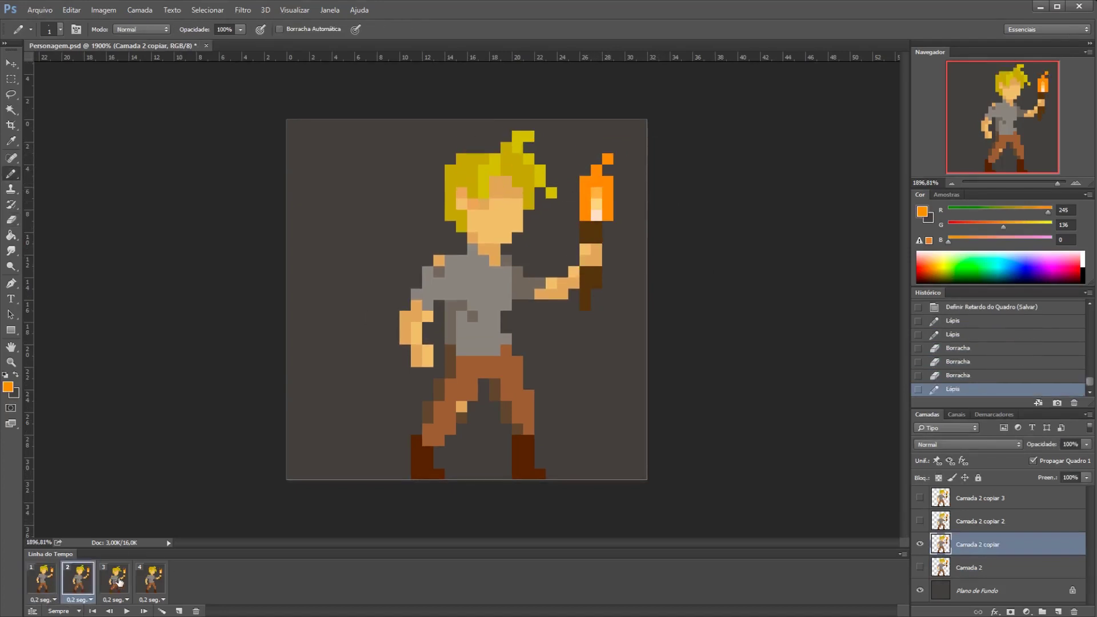
Check frame 3's flame and rework the outer orange tip pixels of frame 2's flame.
click(608, 171)
click(115, 580)
click(980, 521)
key(e)
key(b)
click(977, 545)
key(e)
click(608, 159)
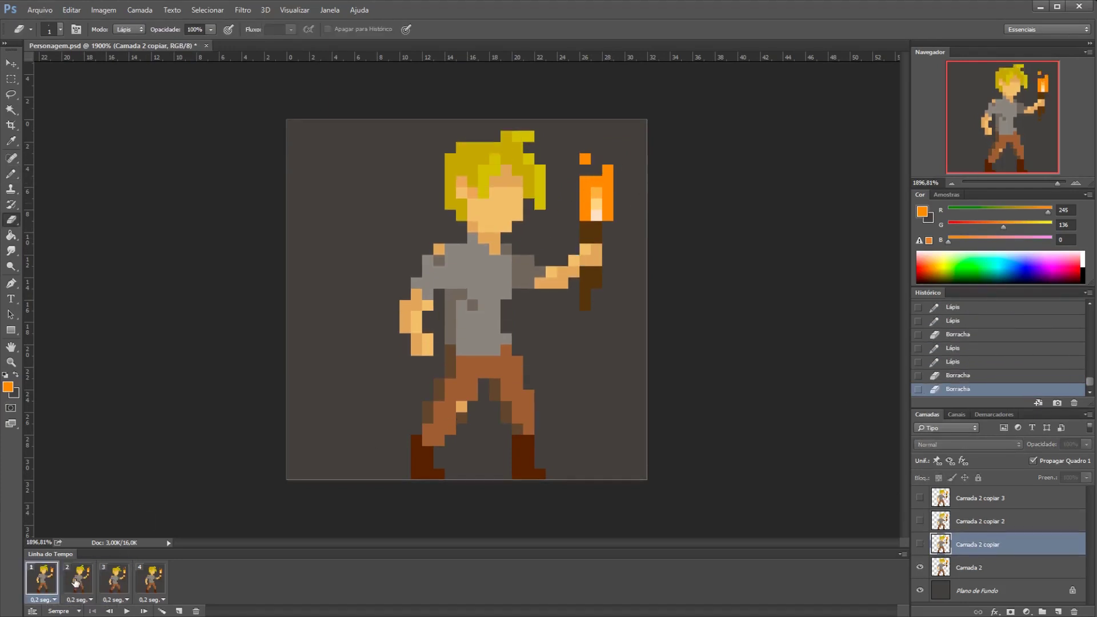
Rebuild frame 2's flame with a two-pixel-high detached spark on the inner side and a taller outer tip.
click(78, 582)
click(585, 148)
click(608, 159)
click(43, 581)
click(79, 580)
key(e)
key(b)
click(585, 158)
key(e)
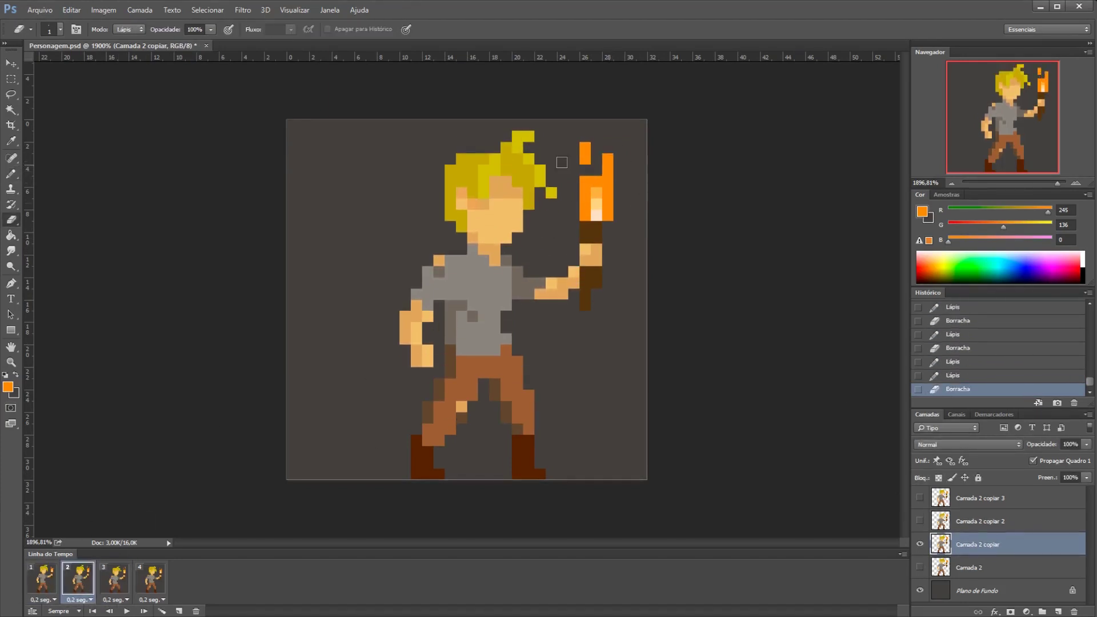
Give frame 2's flame a central orange tip with a detached outer pixel, comparing it with the other frames.
click(114, 581)
click(980, 521)
key(b)
click(114, 581)
click(78, 580)
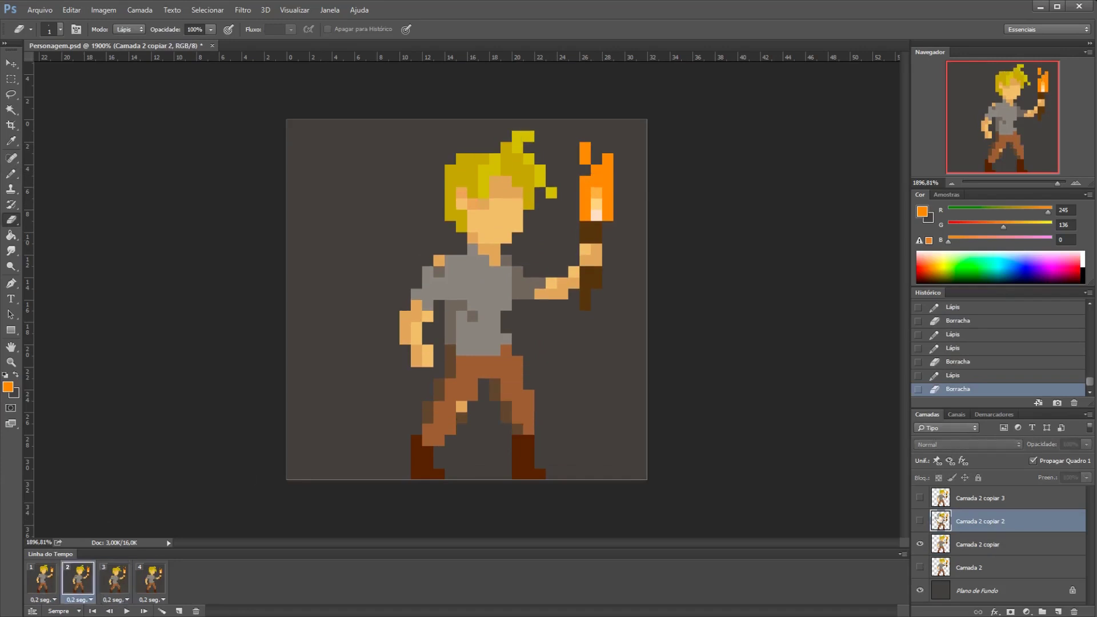
click(978, 544)
click(597, 170)
click(115, 581)
click(151, 581)
click(980, 499)
click(42, 580)
click(78, 582)
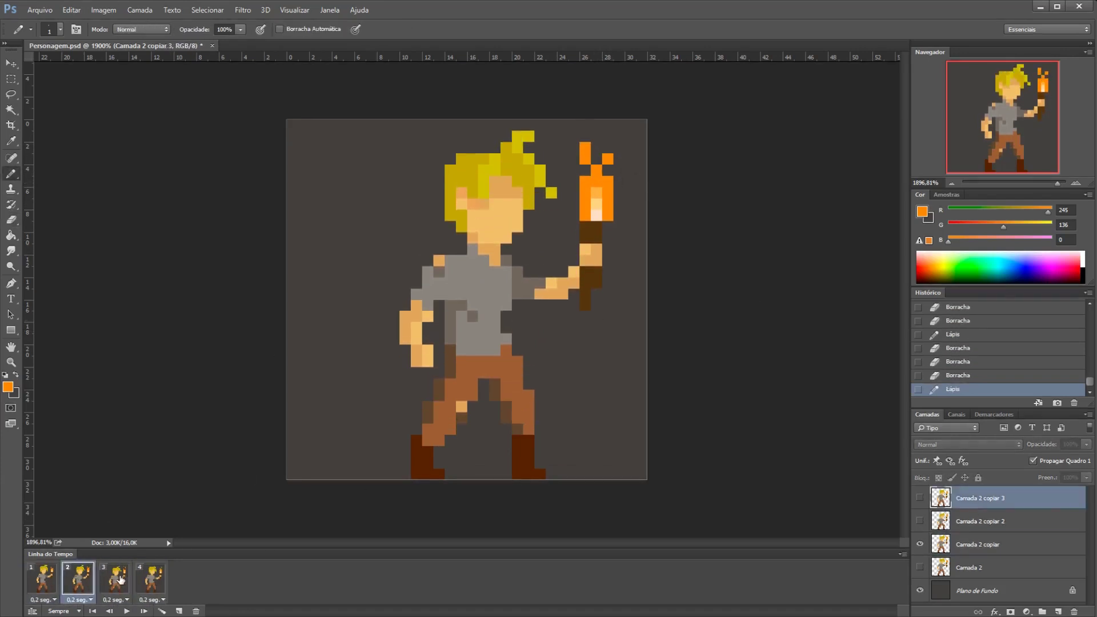
Redraw frame 3's flame with a single inner tip and a two-pixel-high orange spark above its outer side.
click(116, 581)
click(980, 521)
click(607, 148)
key(e)
click(607, 170)
click(81, 582)
click(110, 582)
click(585, 148)
key(b)
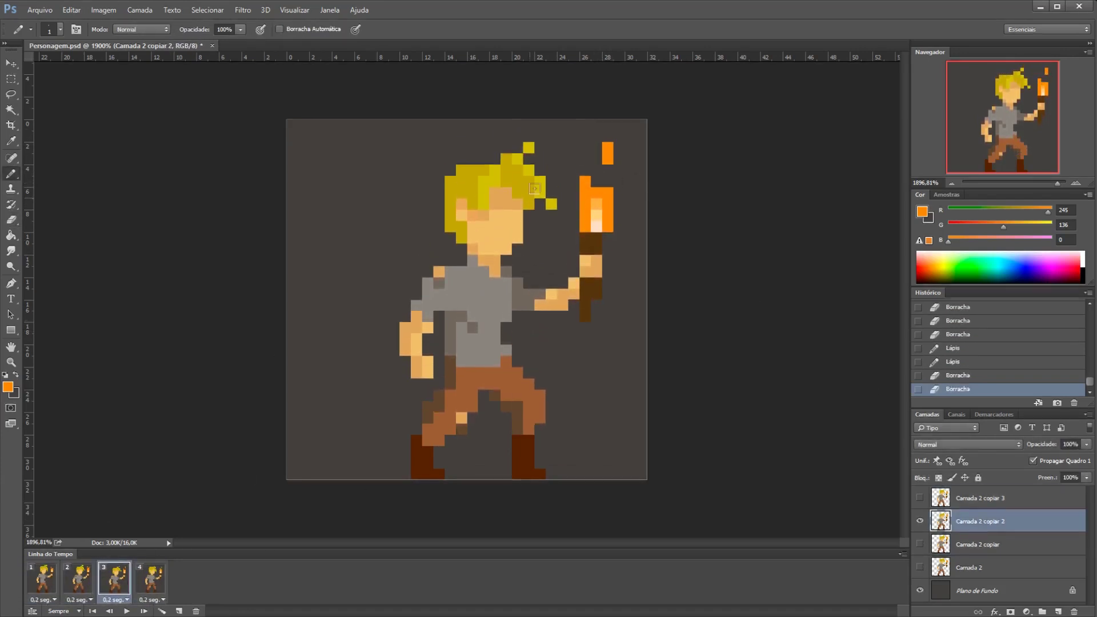
Erase surplus orange pixels from frame 2's flame and play the animation briefly at a smaller size.
click(79, 581)
click(978, 545)
key(e)
scroll(466, 300, down, 4)
click(127, 611)
scroll(640, 429, down, 3)
click(127, 612)
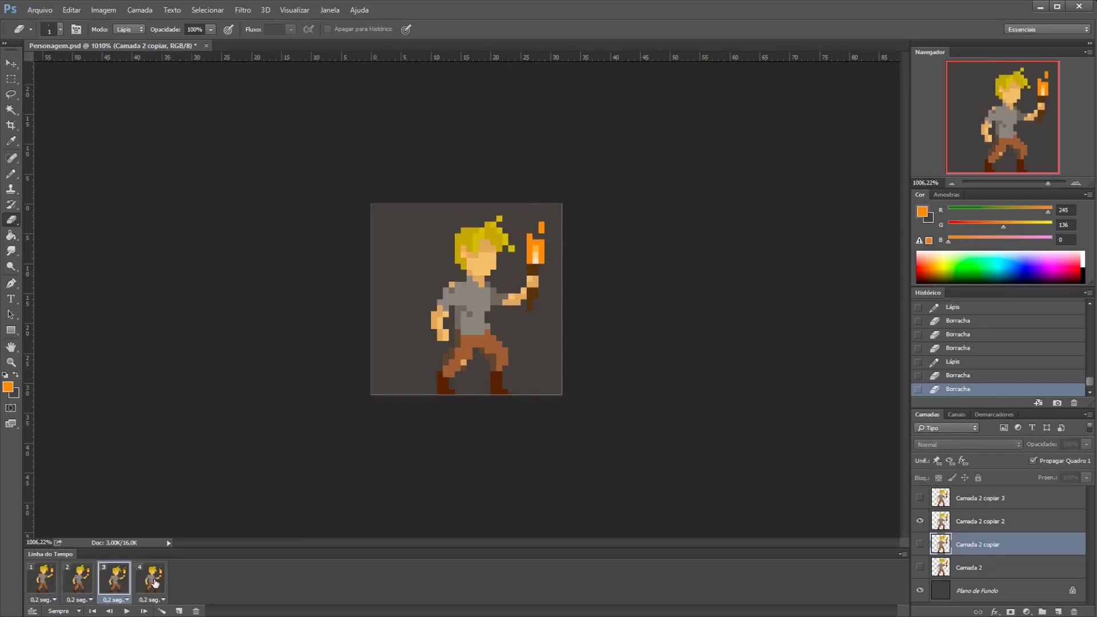
Redraw frame 1's torch flame with a central orange tip and a single detached spark pixel above it.
click(43, 581)
click(969, 567)
key(b)
click(535, 217)
click(536, 211)
Rework frame 2's flame so a single orange spark sits high above it, and replay the animation.
click(78, 580)
click(978, 544)
key(space)
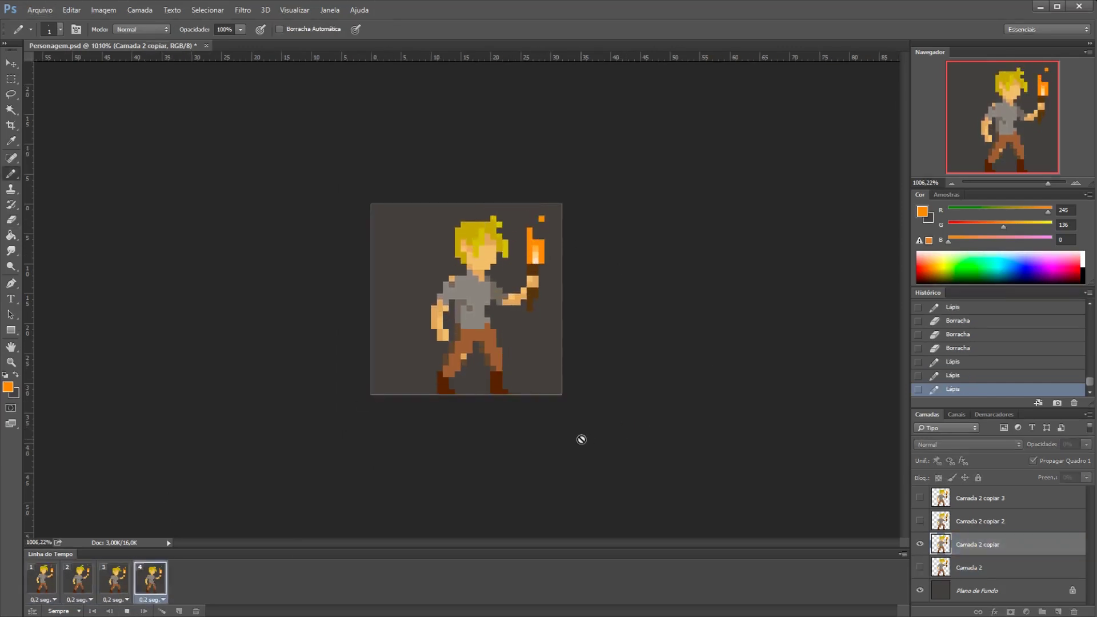
scroll(579, 438, down, 2)
key(e)
key(alt)
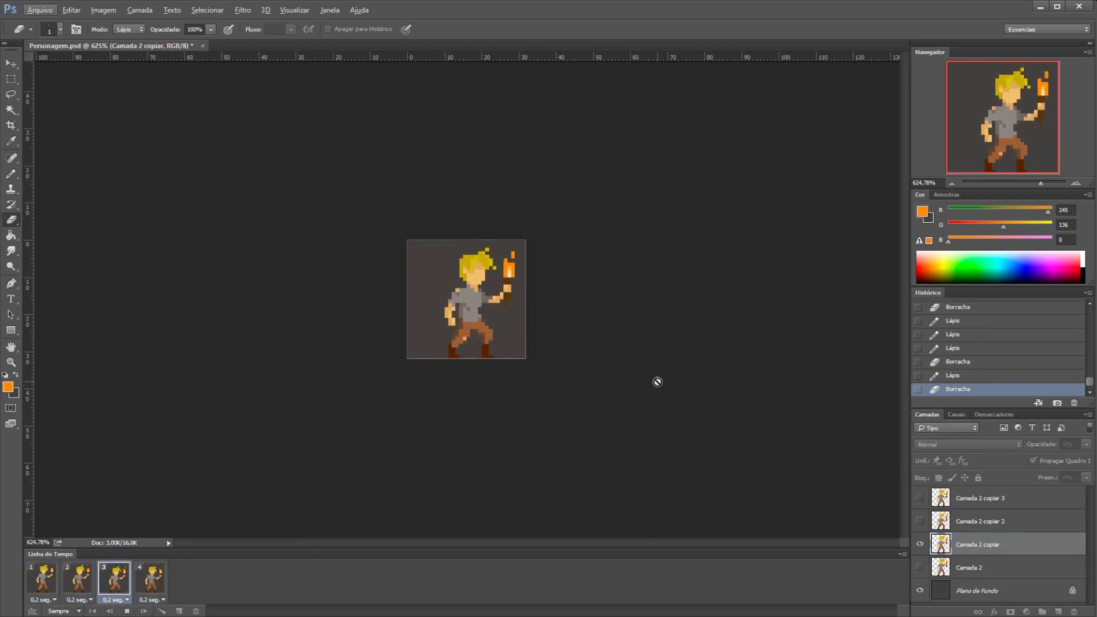
scroll(623, 246, up, 2)
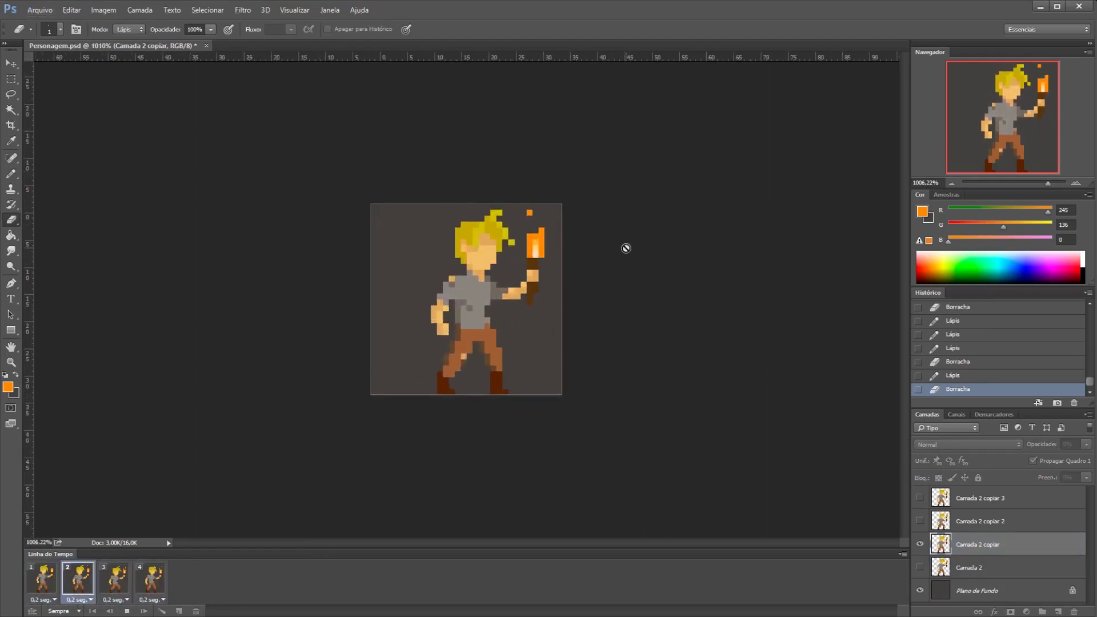
Save the document, play the finished loop at a smaller size and stop it.
click(40, 9)
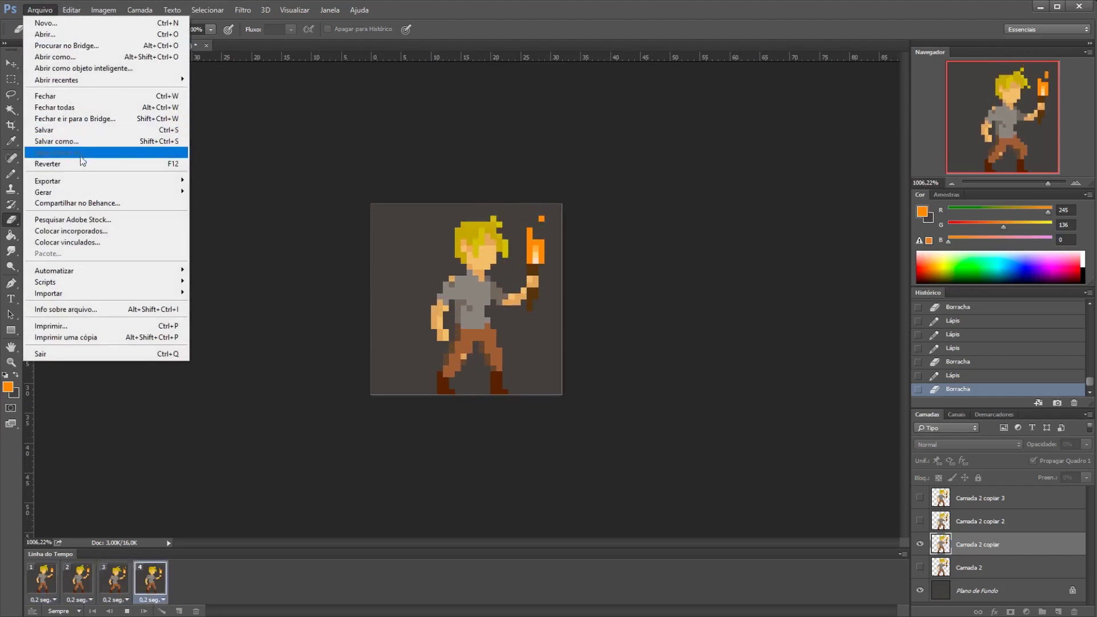
click(80, 129)
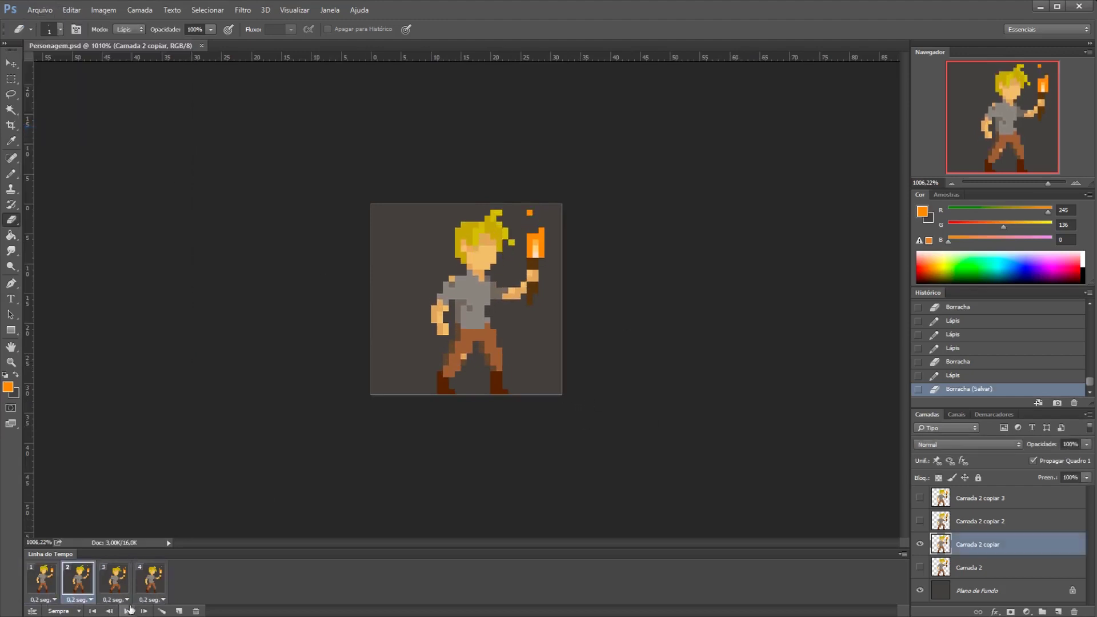
click(128, 610)
scroll(653, 444, down, 2)
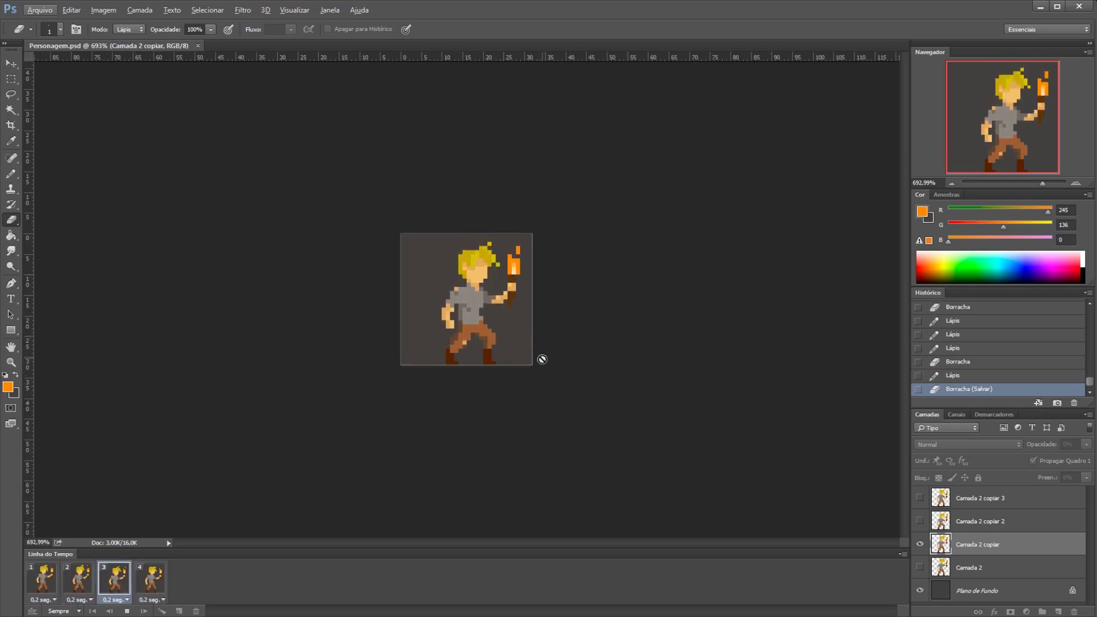
key(space)
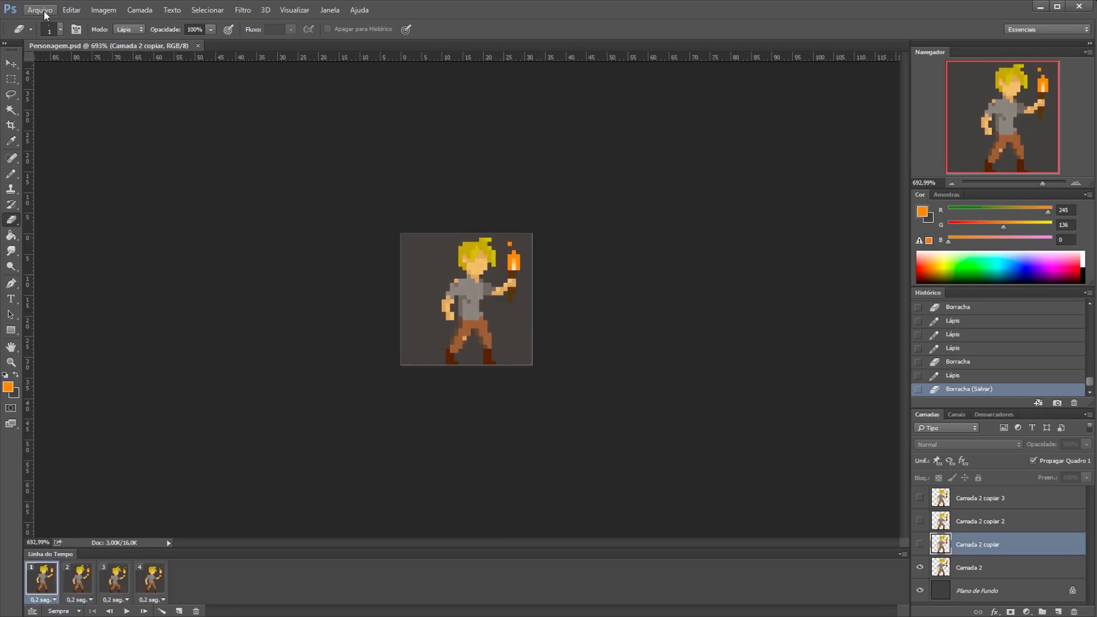
Create a new document named GRADE PERSONAGEM, 320 pixels wide and 320 pixels high.
click(40, 10)
click(51, 23)
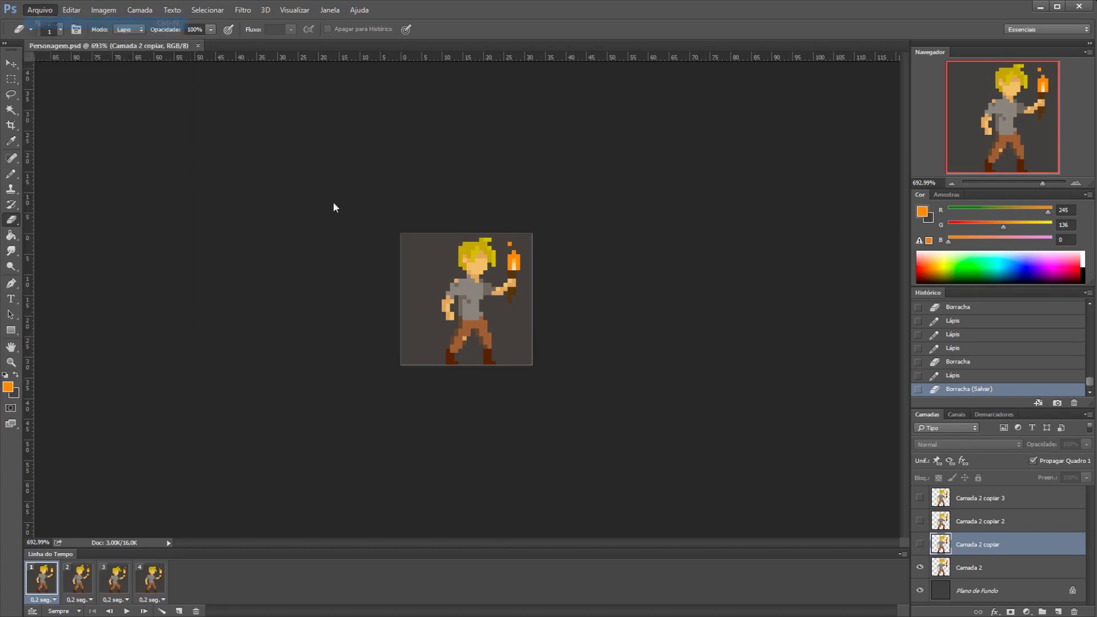
text(GRADE PERSONAGEM)
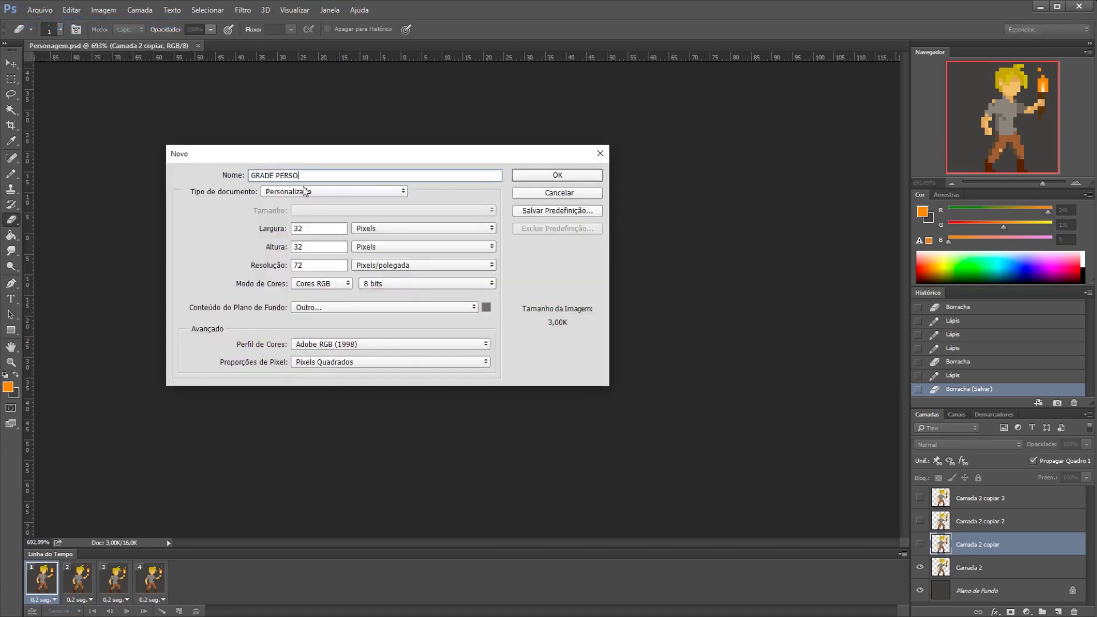
click(328, 225)
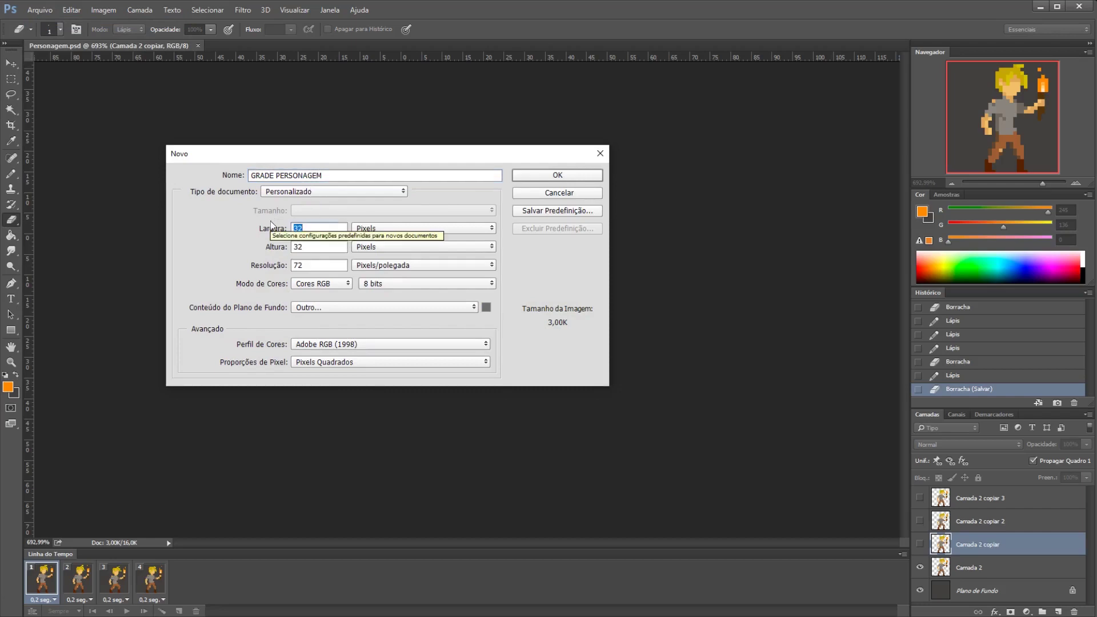
text(320)
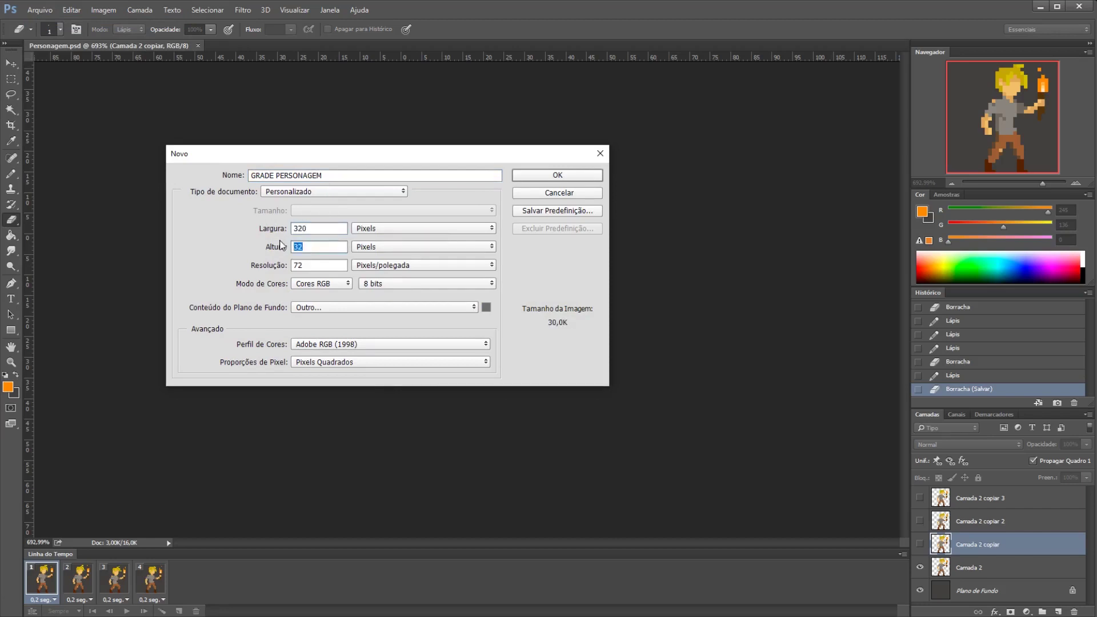
text(320)
click(547, 175)
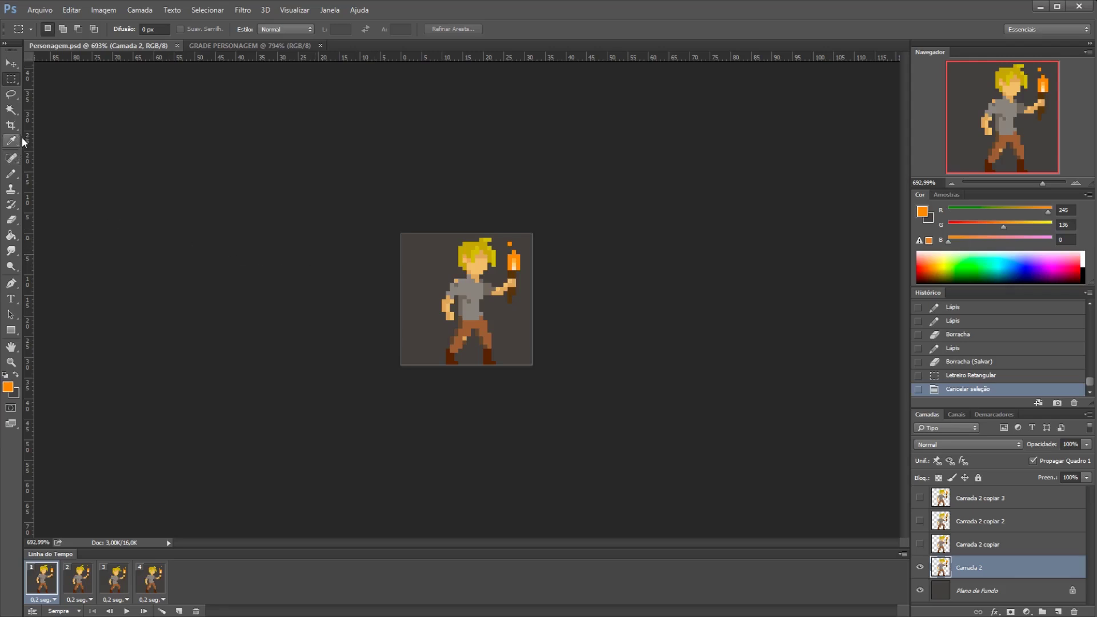
Fill the empty area around the character in frame 1 with blue, RGB 0, 96, 246, on the Camada 2 layer.
key(g)
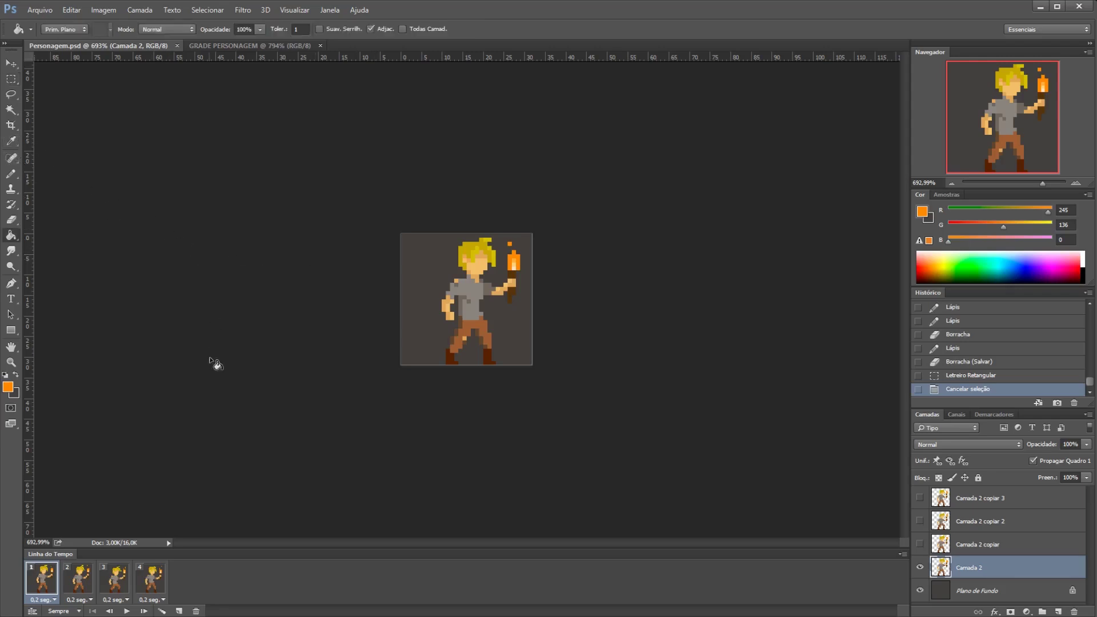
click(1015, 266)
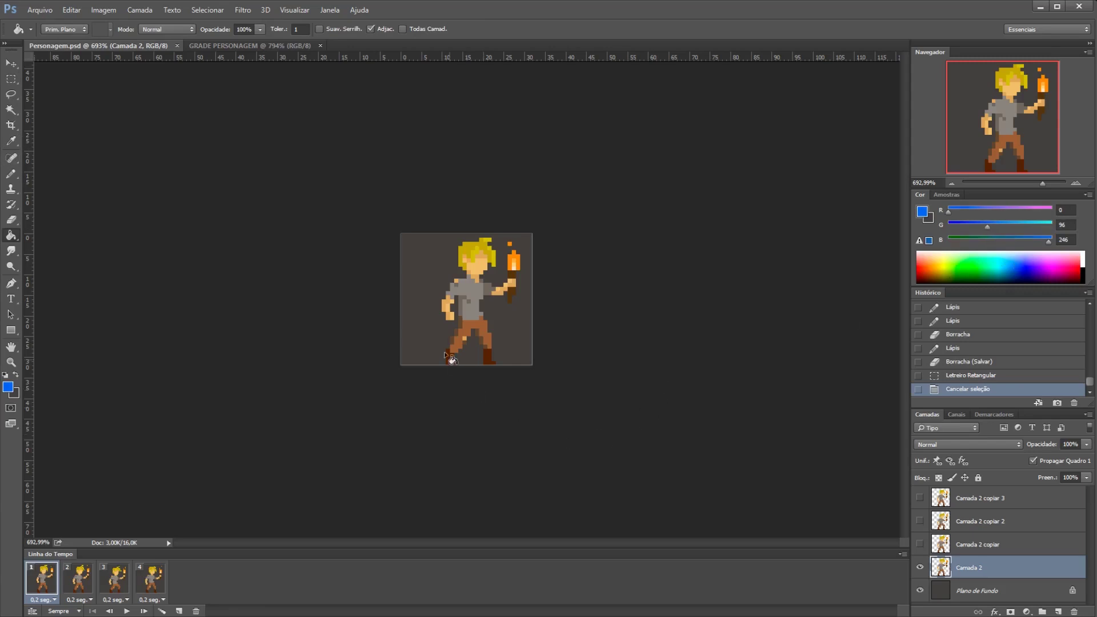
click(510, 335)
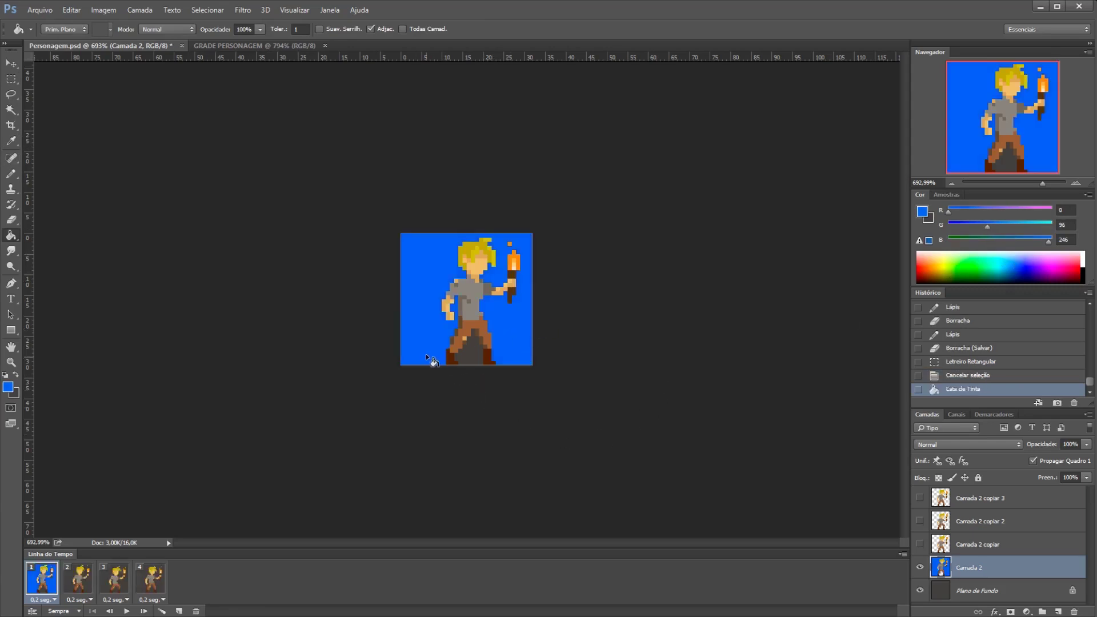
Fill the area around the character with the same blue in frames 2, 3 and 4, each on its own layer.
click(85, 584)
click(510, 337)
click(556, 235)
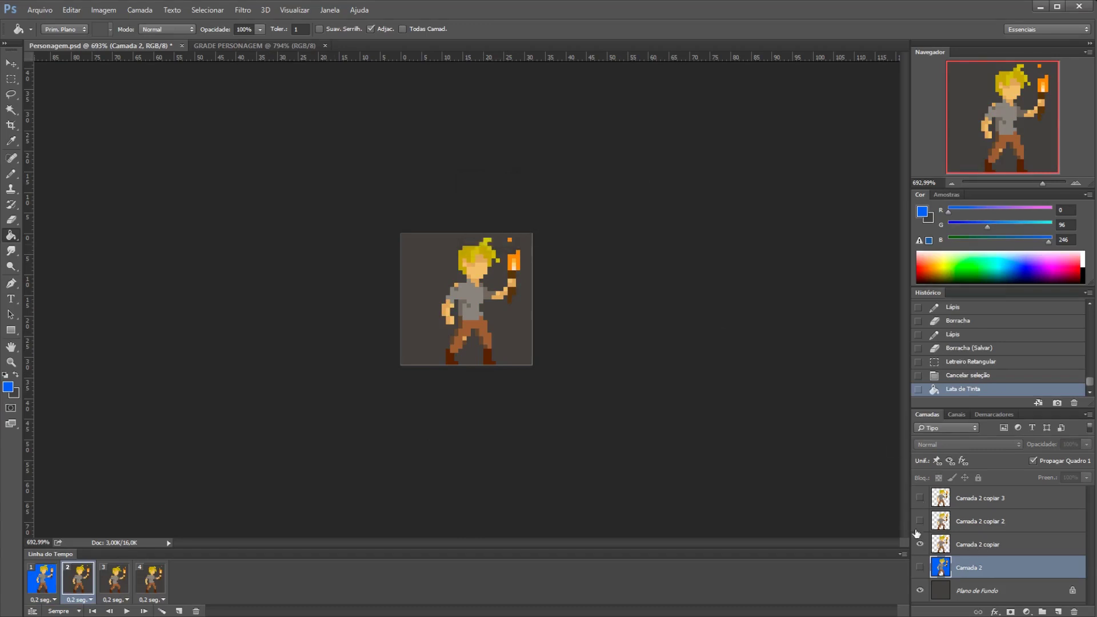
click(969, 544)
click(510, 337)
click(119, 588)
click(968, 521)
click(510, 335)
click(151, 578)
click(978, 498)
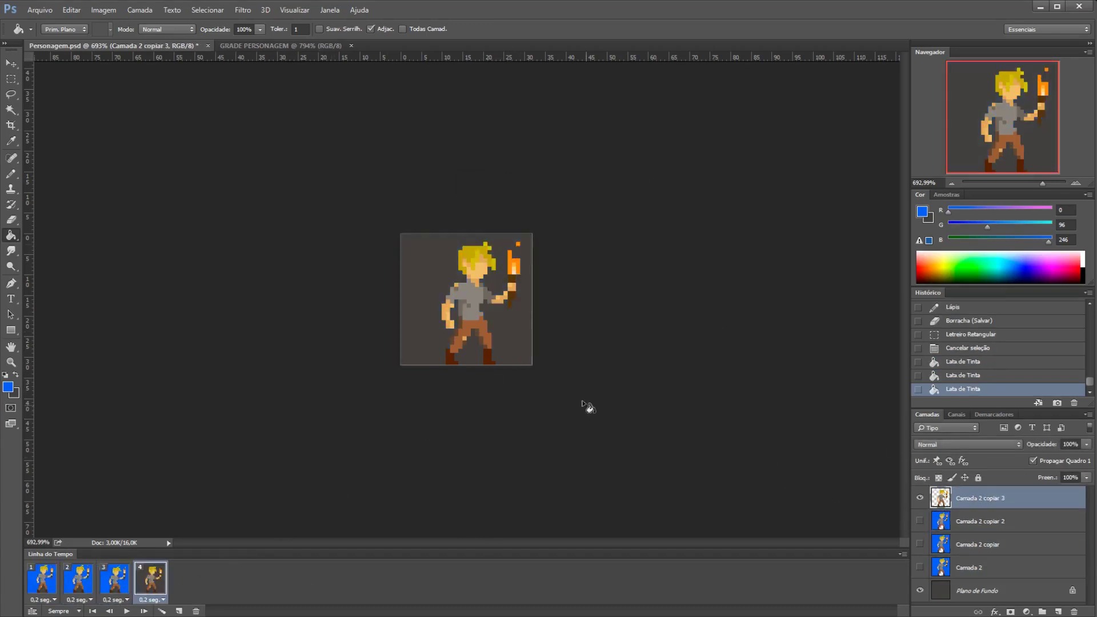
click(517, 339)
Copy the whole frame 1 image from the Camada 2 layer and paste it into the GRADE PERSONAGEM document.
click(45, 580)
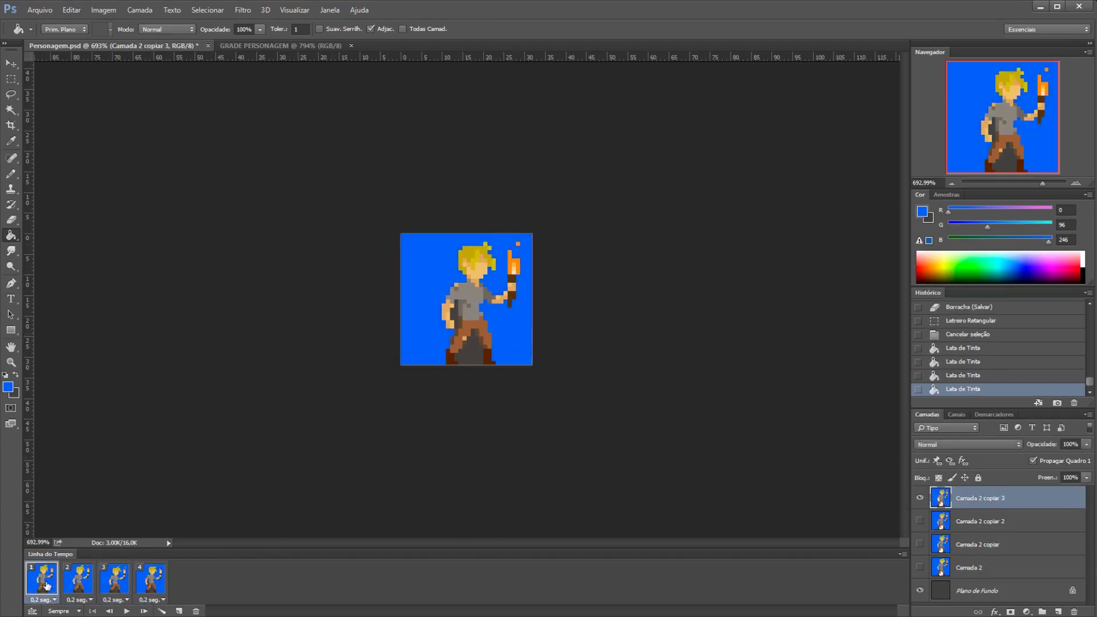
click(987, 569)
key(m)
drag(321, 255, 562, 396)
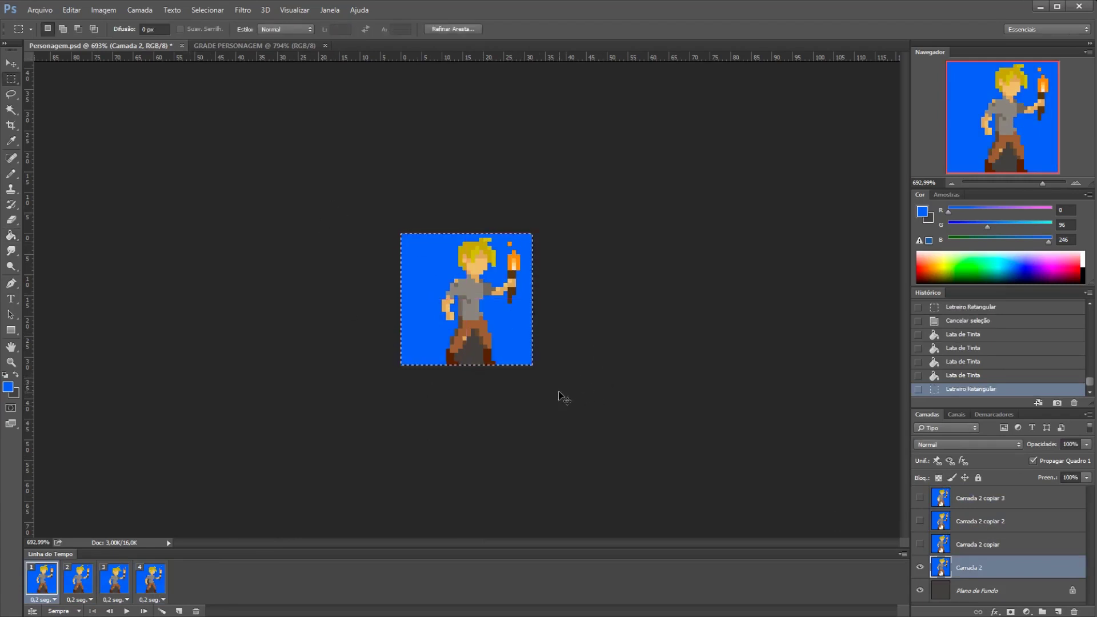
click(259, 45)
key(ctrl+v)
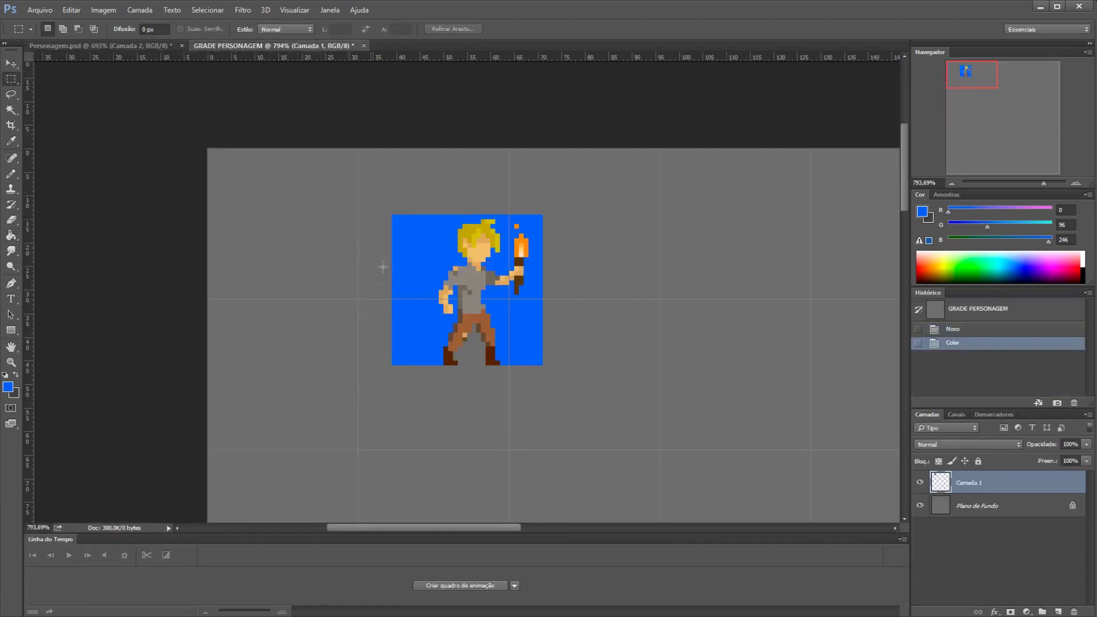
Move the pasted frame 1 character into the first cell of the grid's top row, aligned with the grid lines.
drag(482, 331, 297, 264)
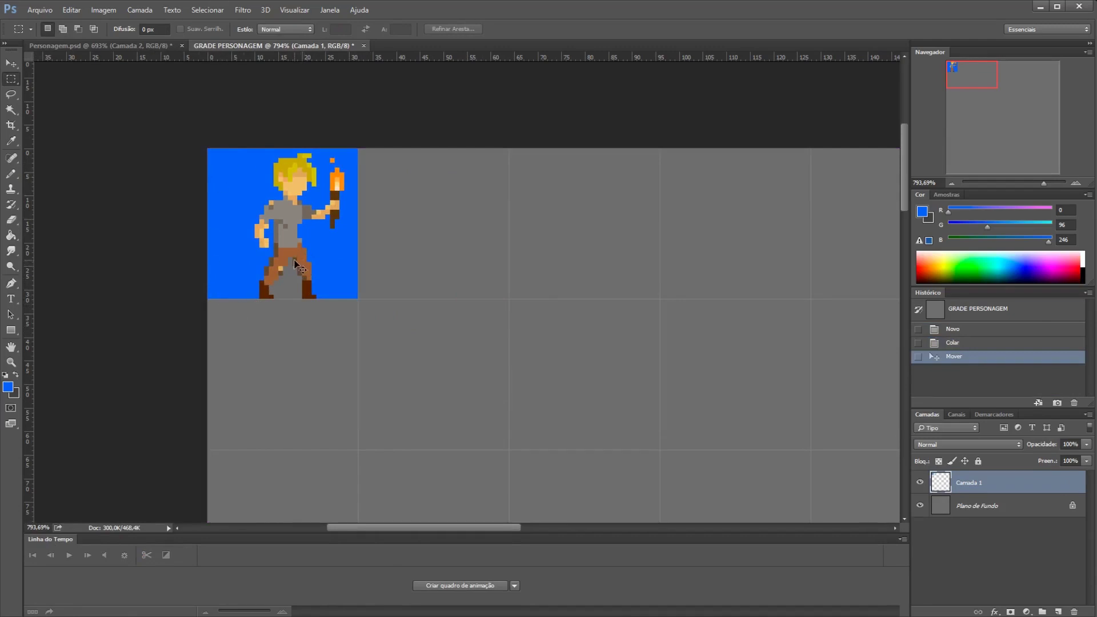
key(Right)
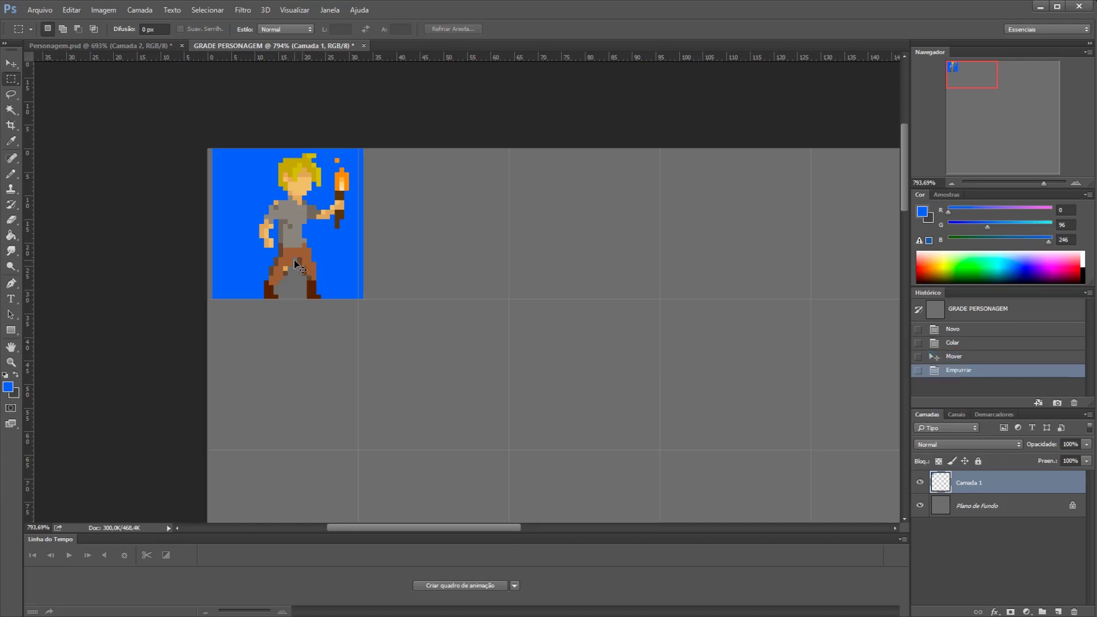
key(ctrl+Left)
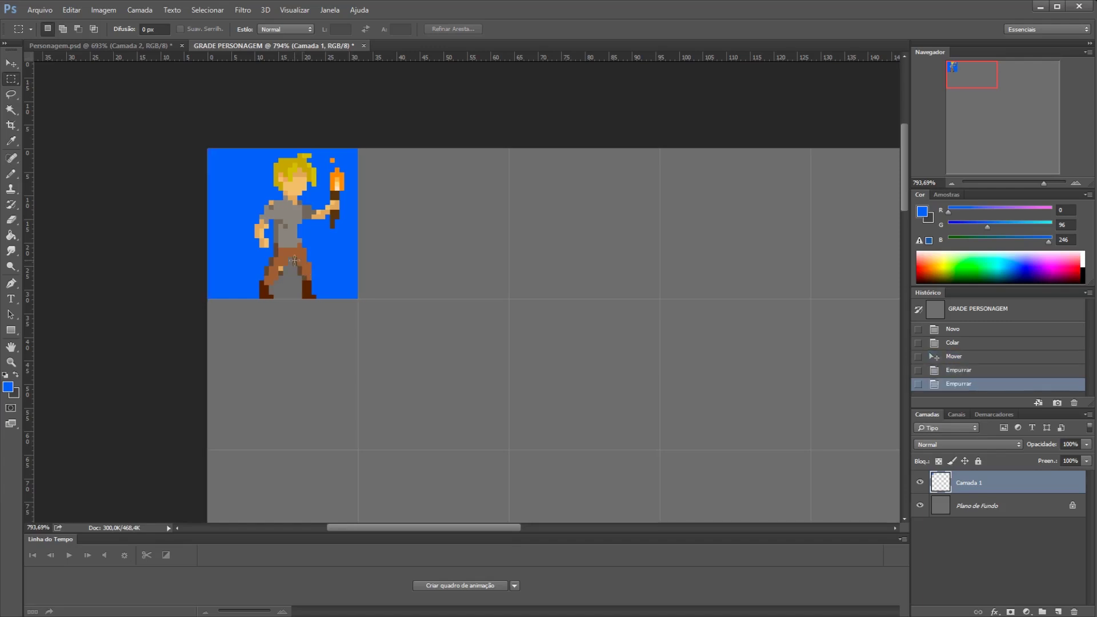
scroll(294, 260, up, 1)
scroll(329, 287, down, 1)
Copy frame 2 from Personagem.psd into GRADE PERSONAGEM and align it in the second cell of the top row.
click(152, 44)
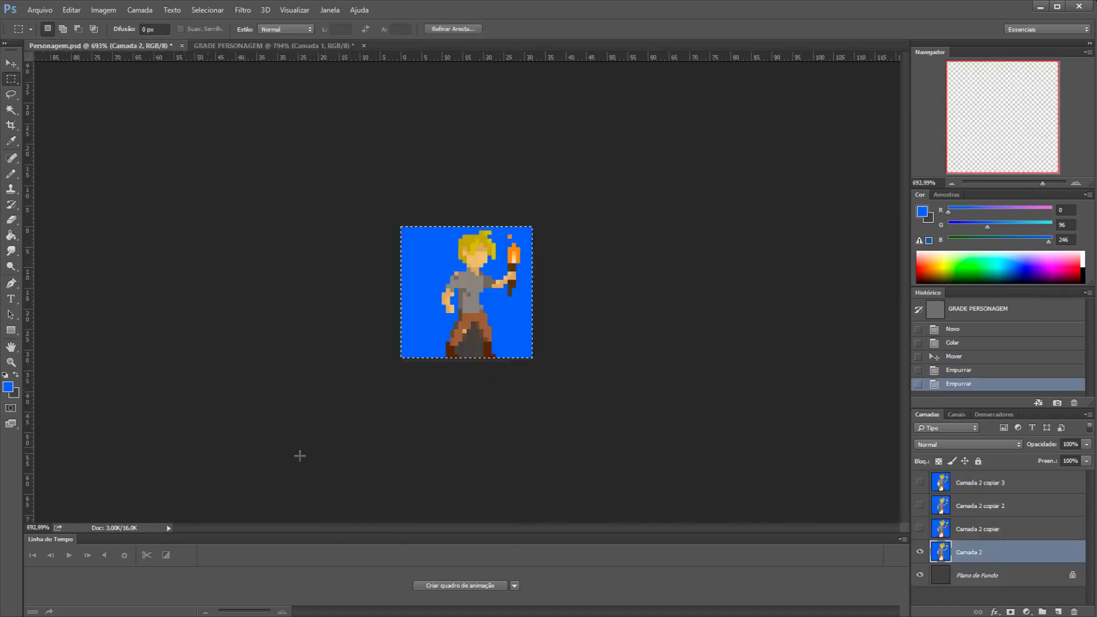
click(79, 582)
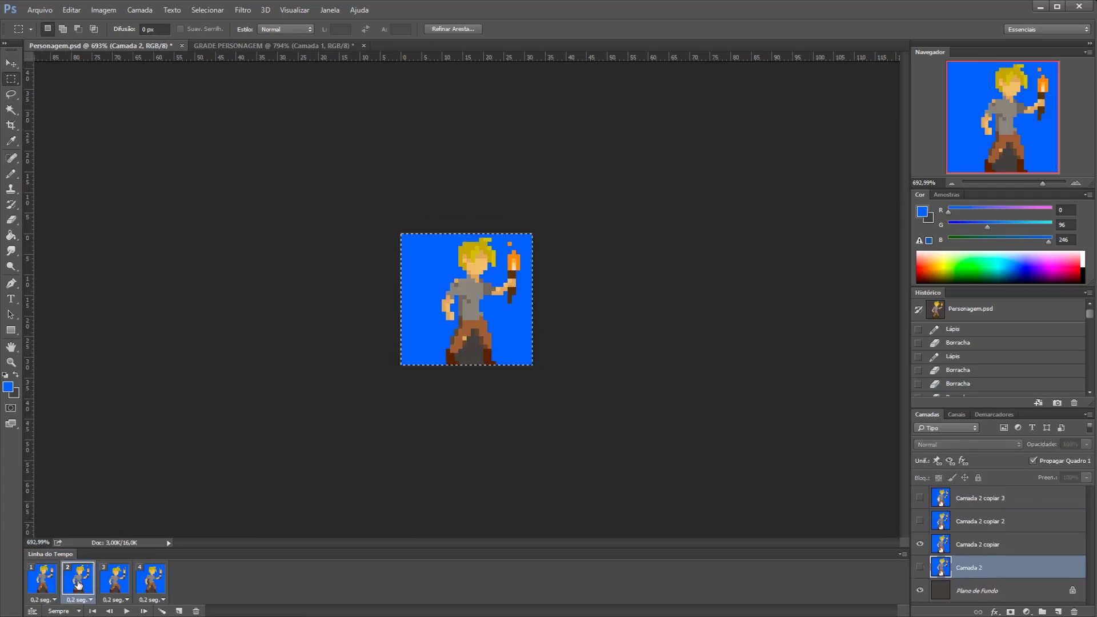
click(991, 546)
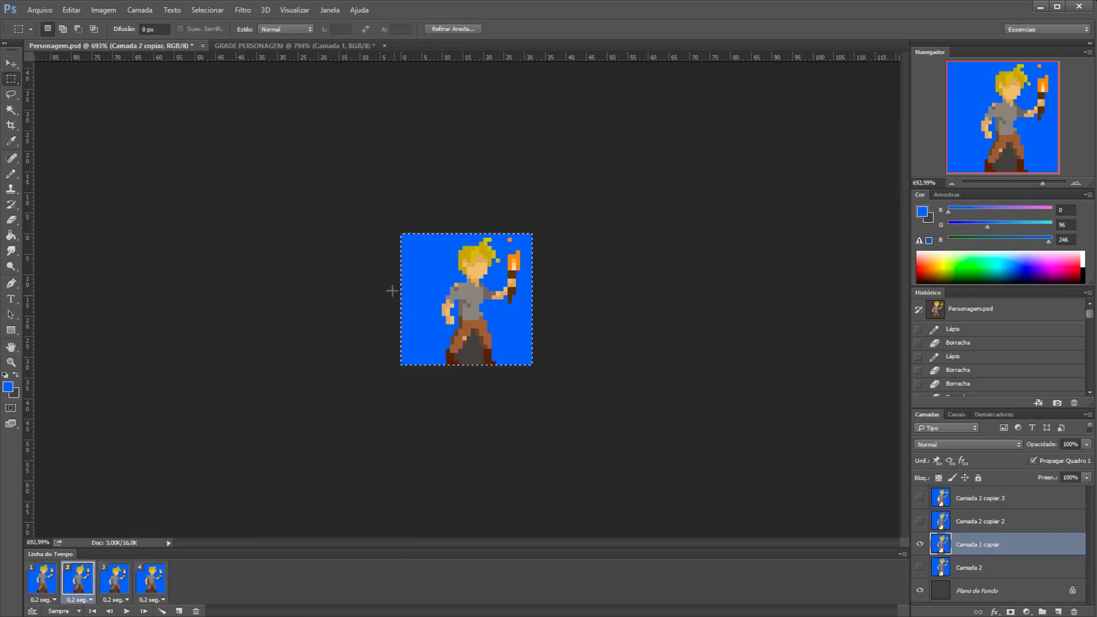
click(263, 46)
key(ctrl+v)
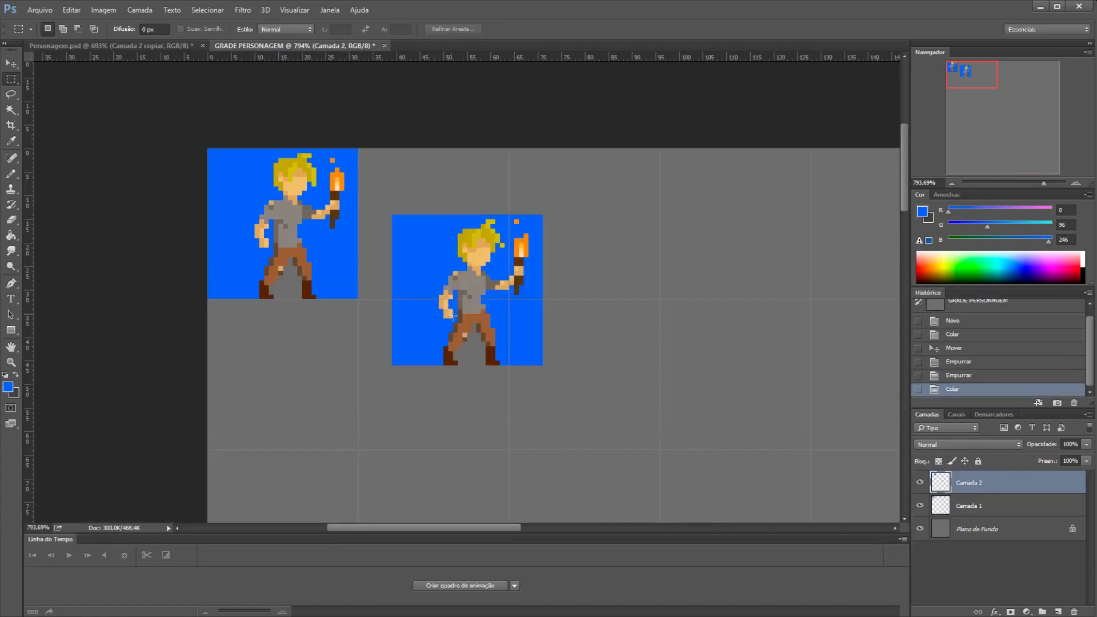
drag(465, 336, 433, 266)
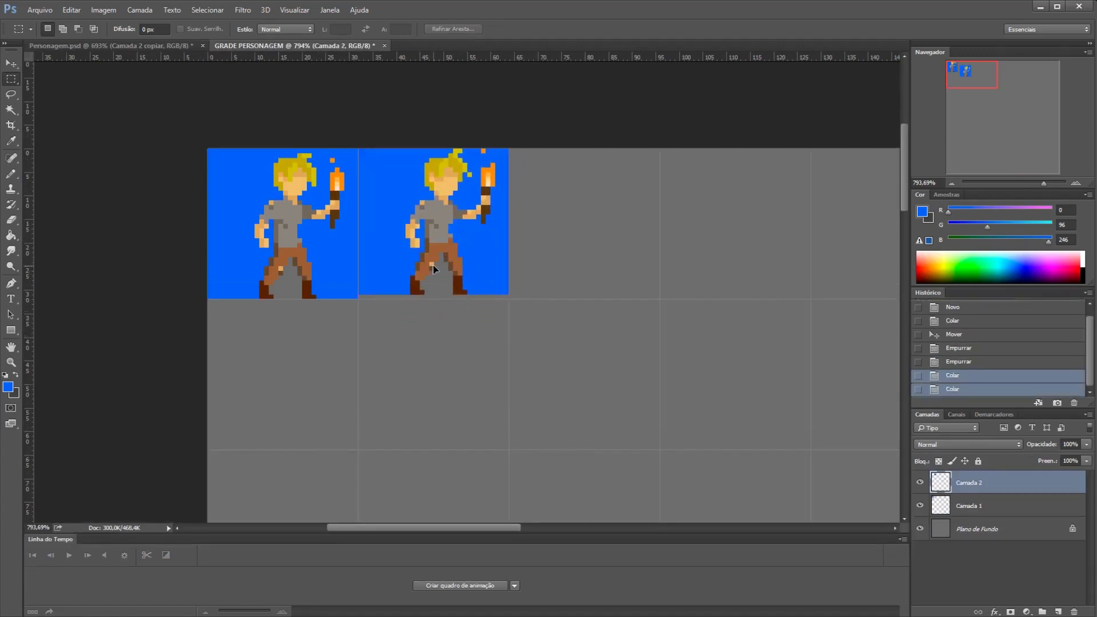
key(Down)
Copy frame 3 from Personagem.psd into GRADE PERSONAGEM and align it in the third cell of the top row.
click(169, 47)
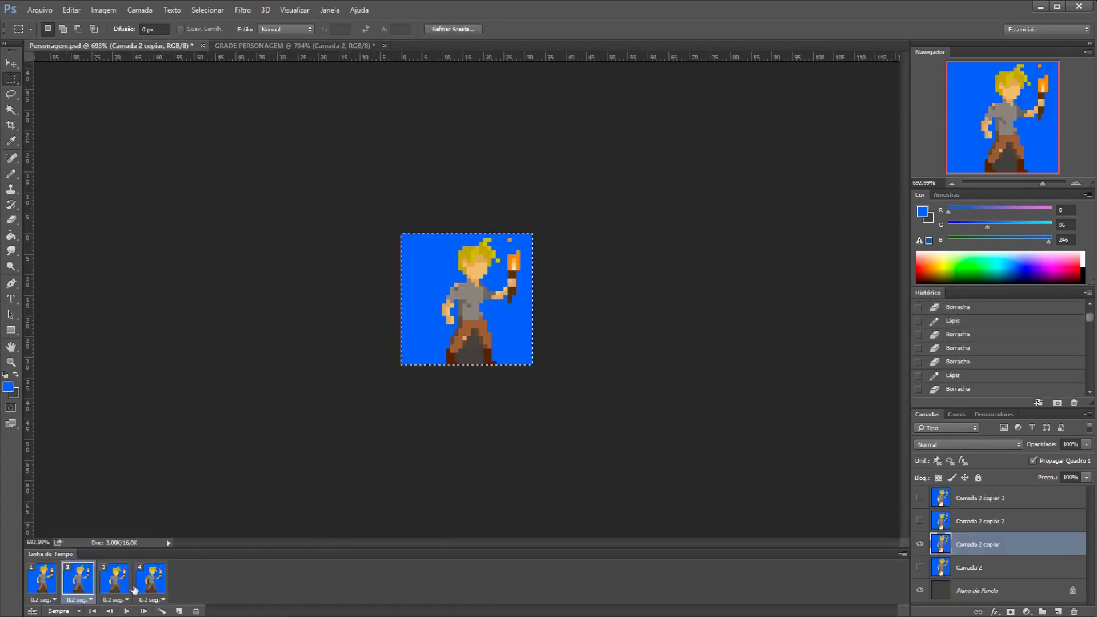
click(116, 582)
key(ctrl+c)
click(278, 46)
key(ctrl+v)
drag(563, 267, 605, 224)
key(Down)
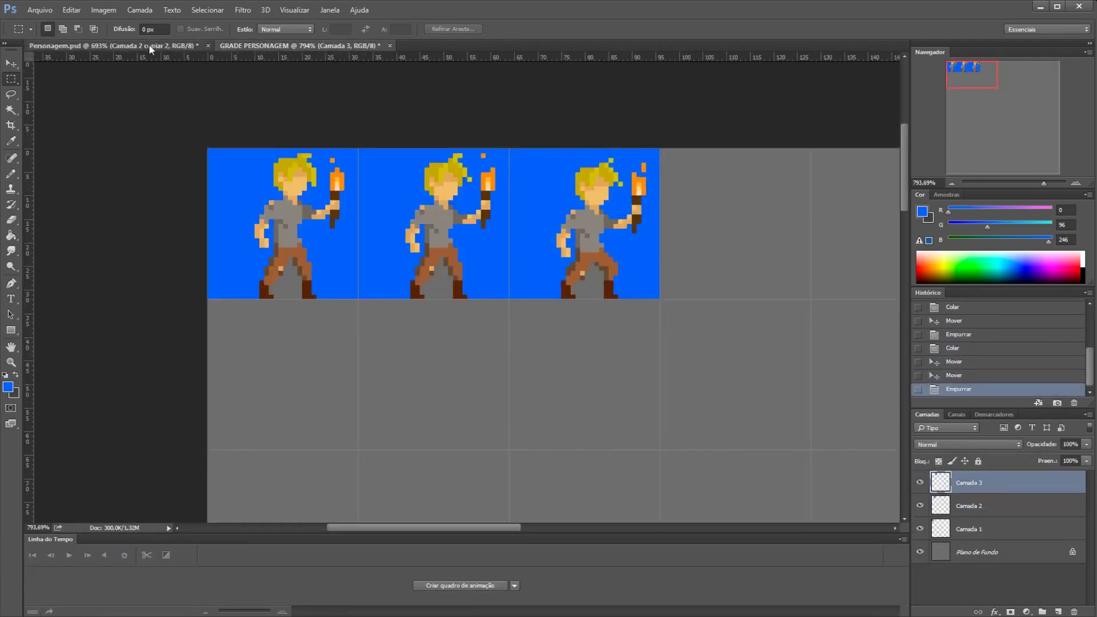
Copy frame 4 from Personagem.psd into GRADE PERSONAGEM and align it in the fourth cell of the top row.
click(148, 46)
click(152, 582)
key(ctrl+c)
click(277, 47)
key(ctrl+v)
drag(437, 341, 705, 275)
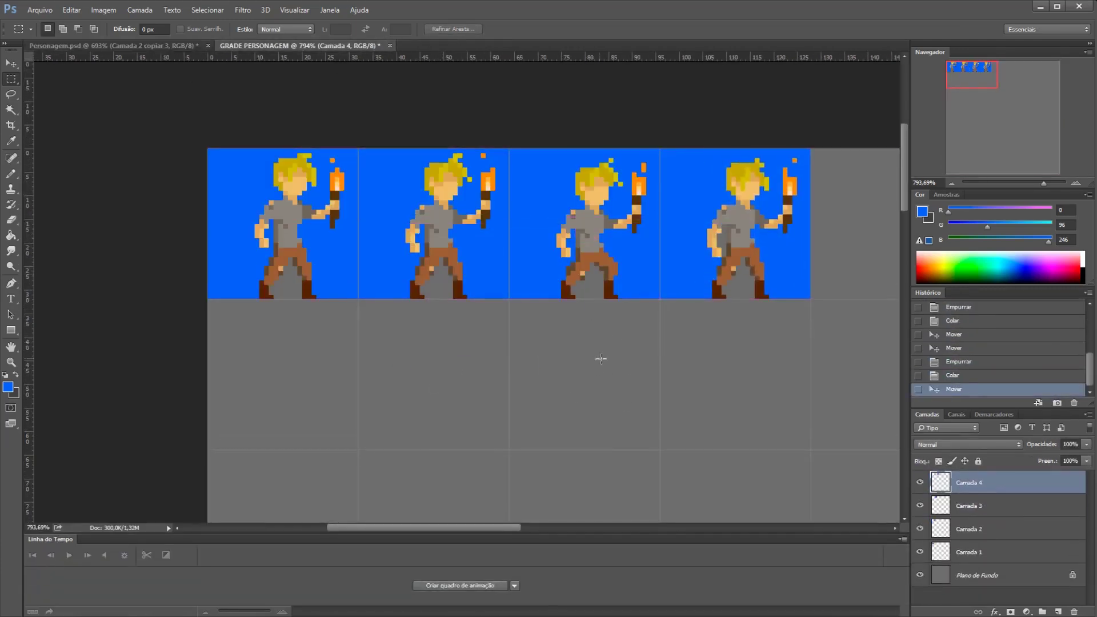
Merge the four pasted character layers, Camada 1 to Camada 4, into one layer.
scroll(670, 470, right, 2)
shift+click(974, 553)
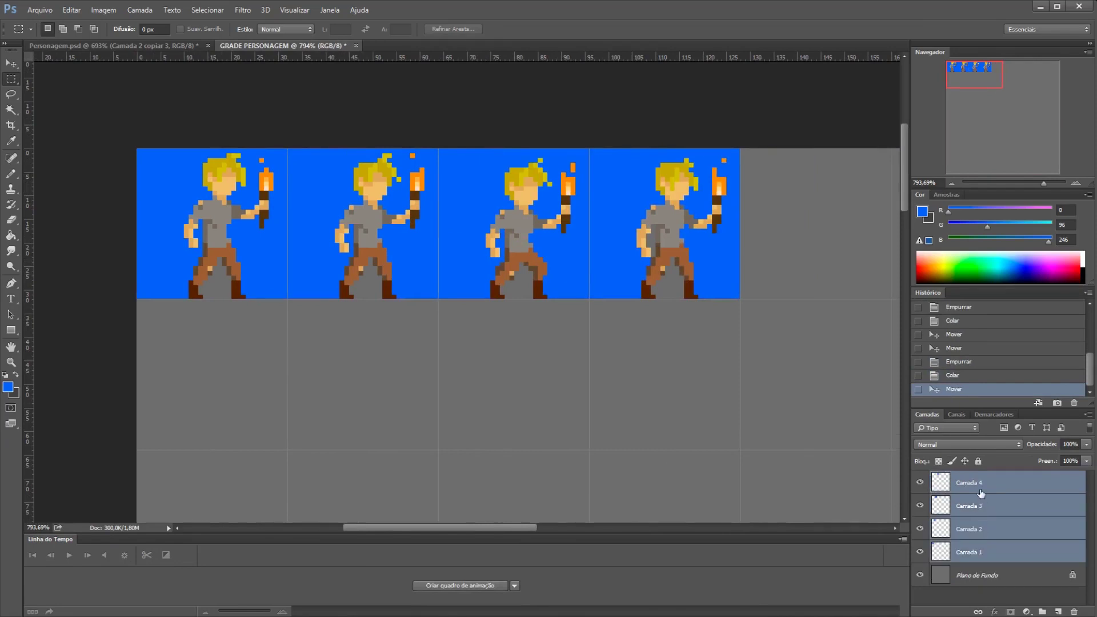
right_click(976, 480)
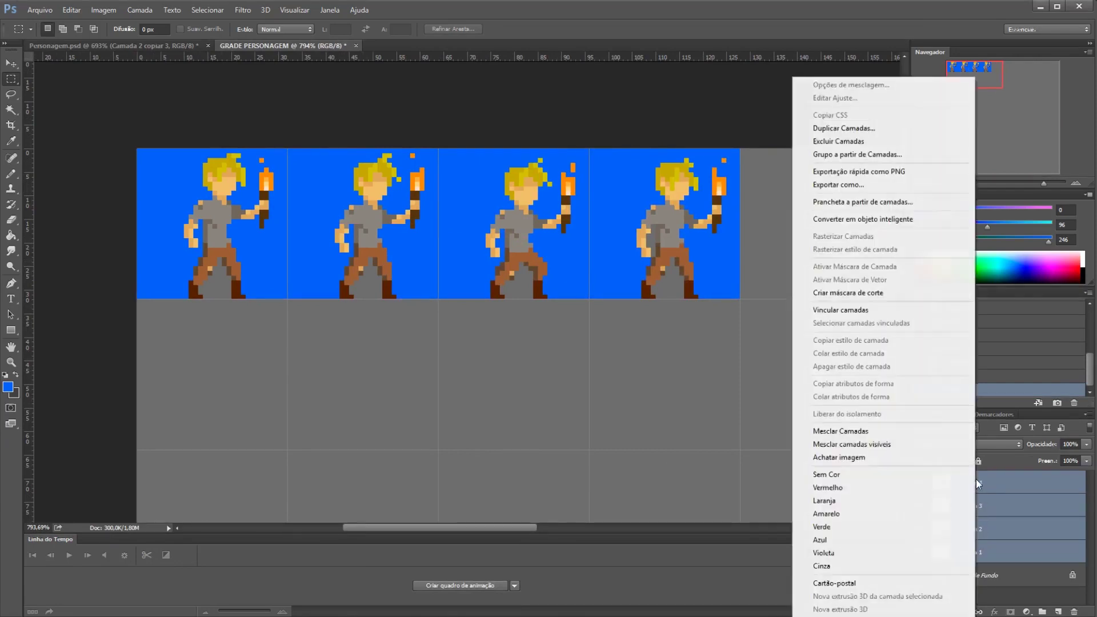
click(852, 433)
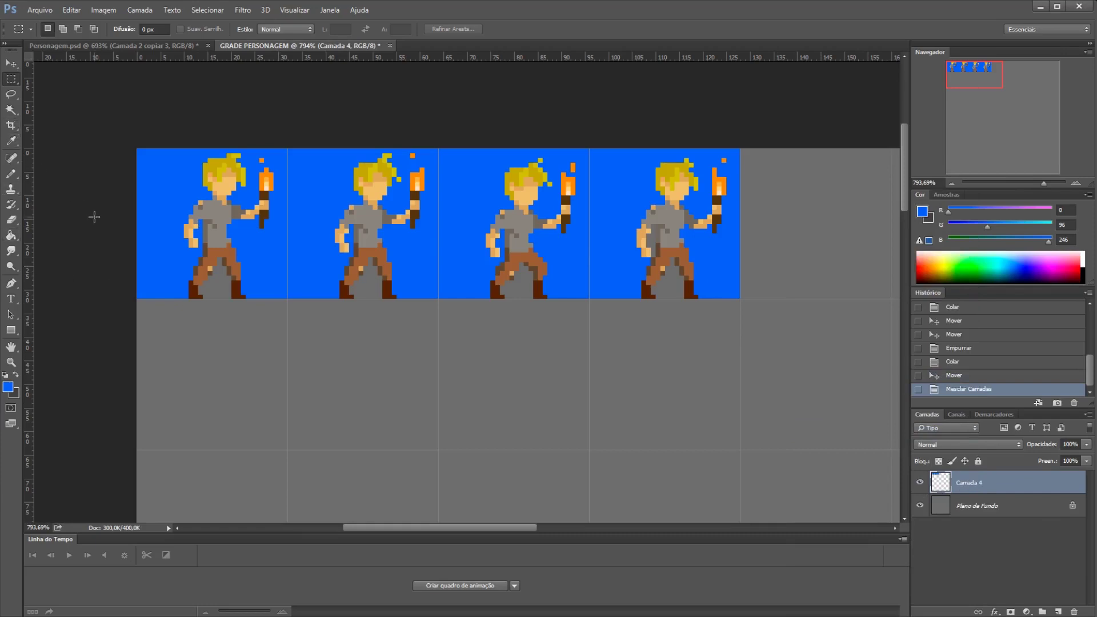
Remove the blue surrounding the four characters using the Magic Wand, and clear the selection.
click(16, 113)
click(181, 228)
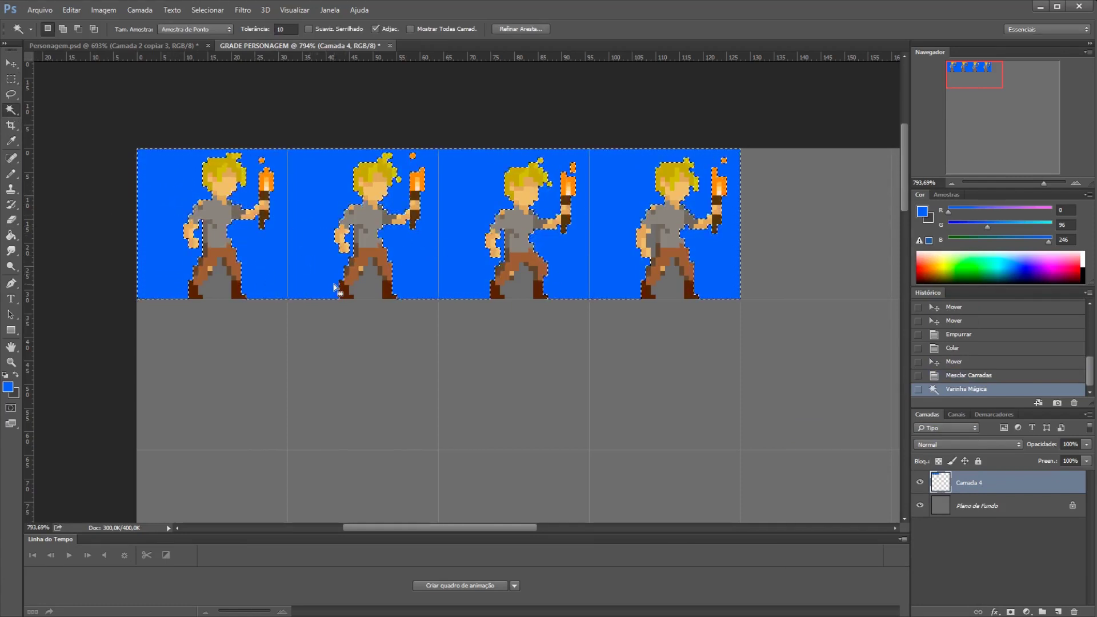
key(Delete)
click(339, 355)
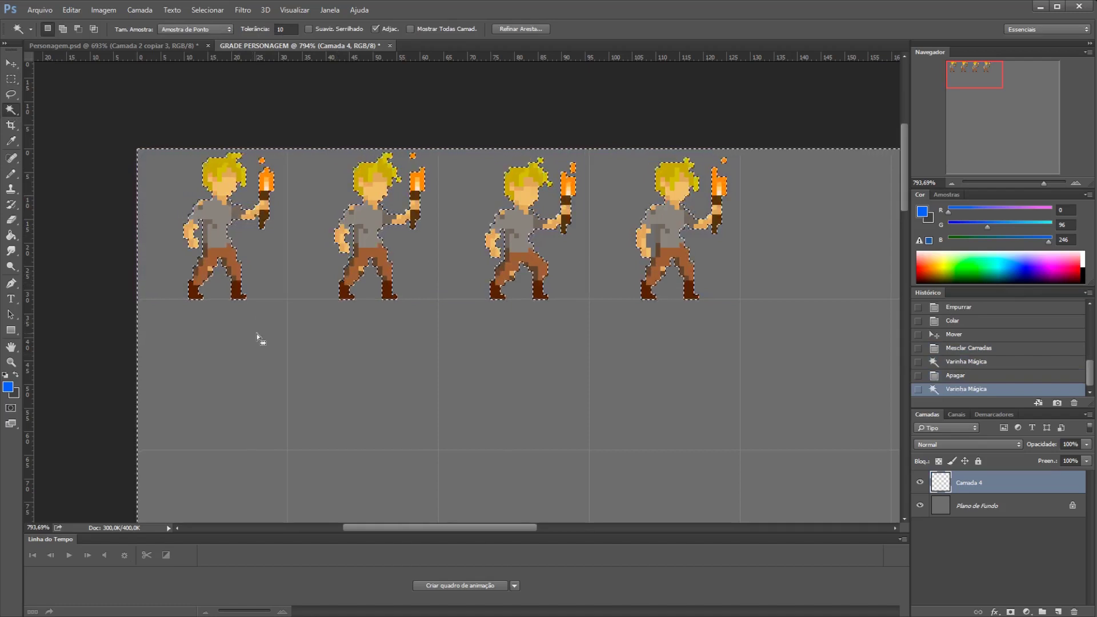
key(l)
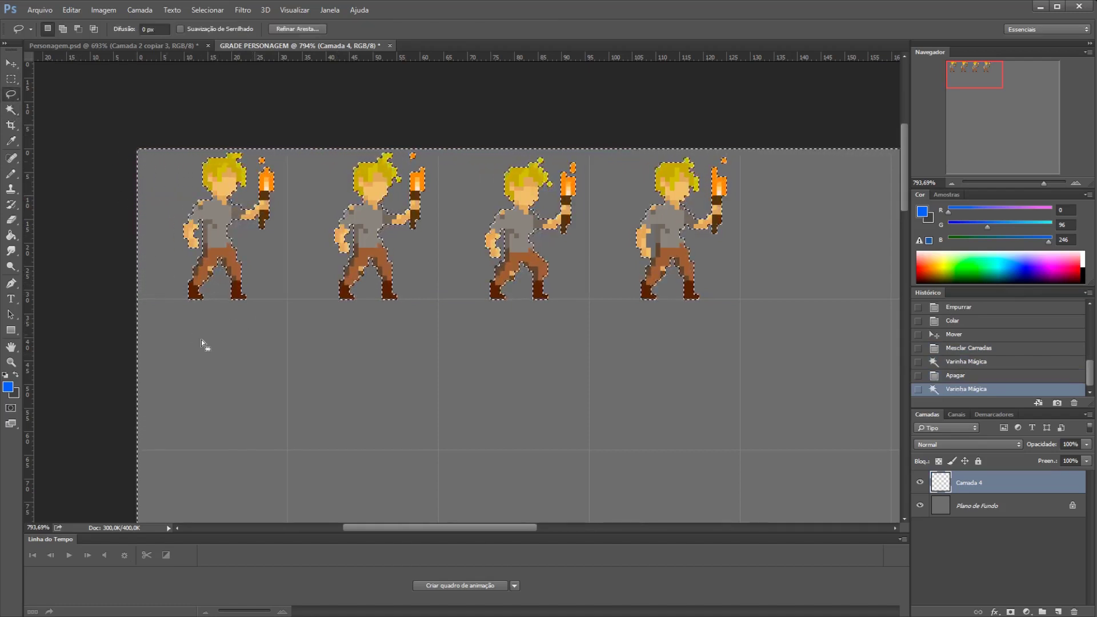
click(201, 341)
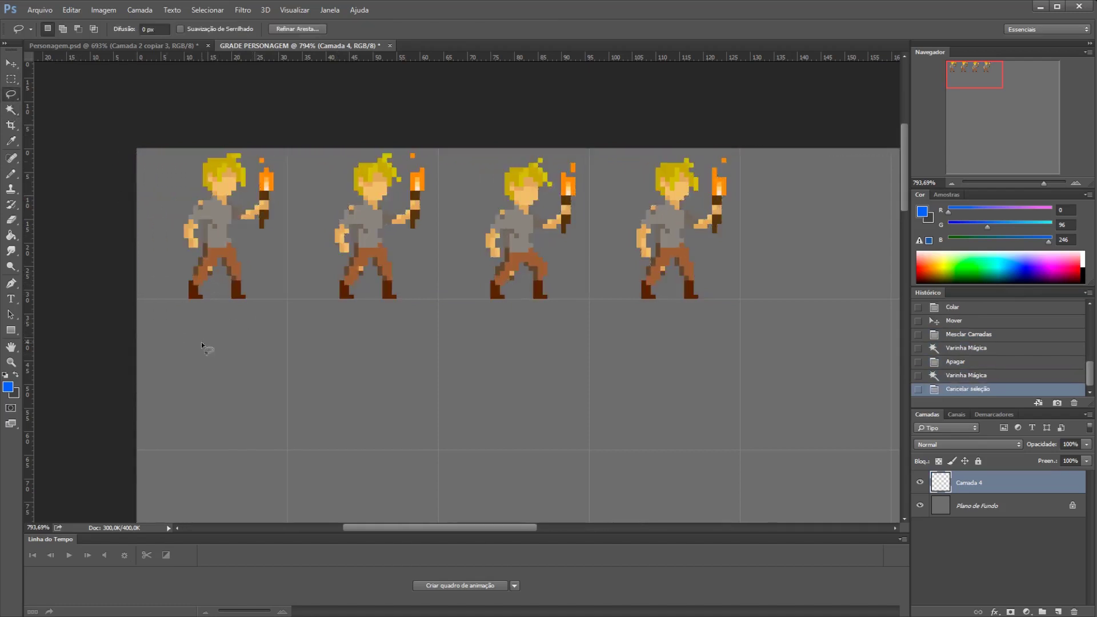
Fill the Plano de Fundo layer with dark grey using the Paint Bucket, then darken it to RGB 50, 52, 52.
click(11, 110)
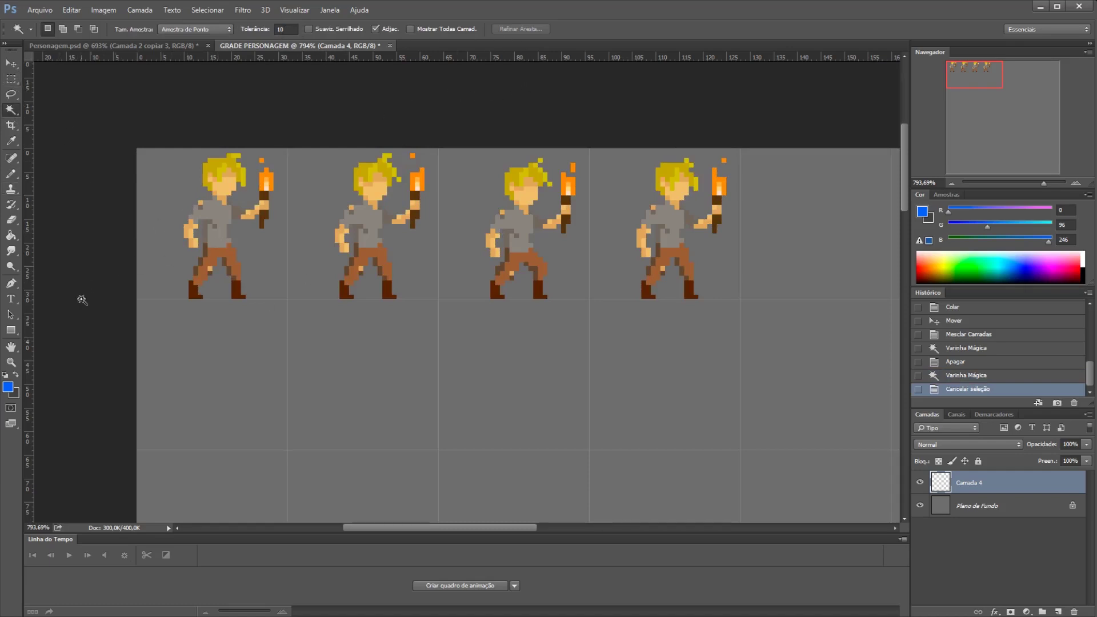
key(l)
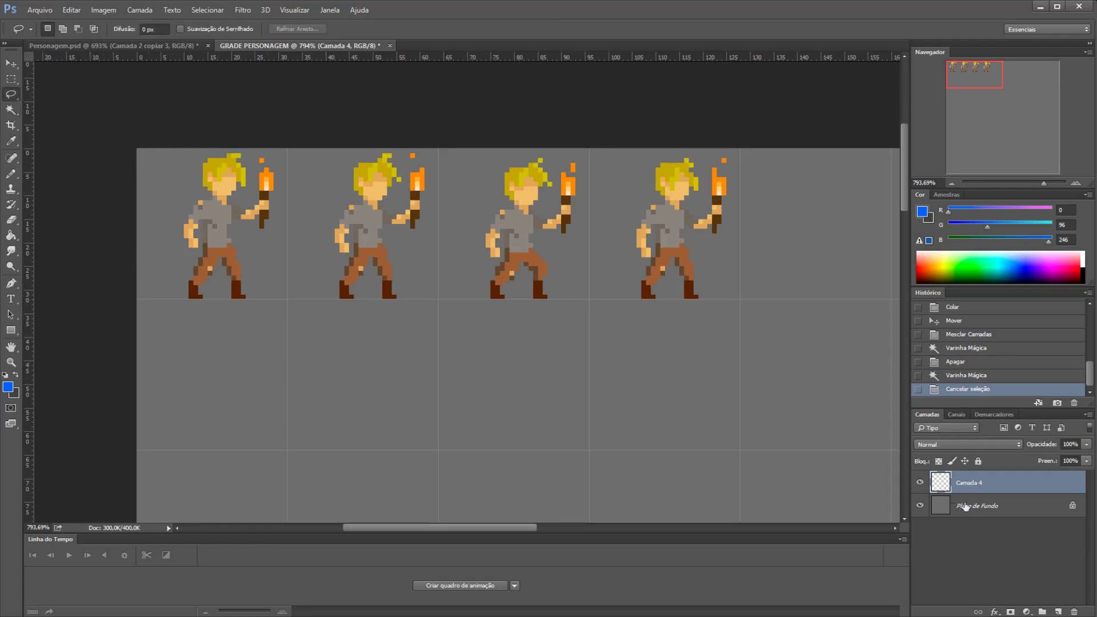
click(987, 513)
key(g)
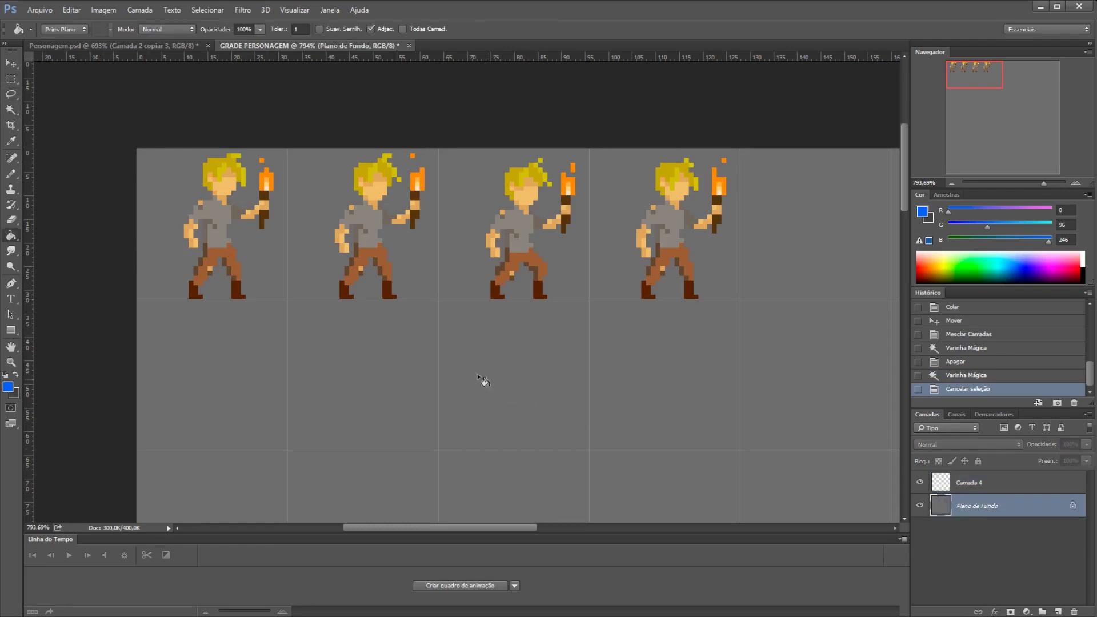
alt+click(268, 356)
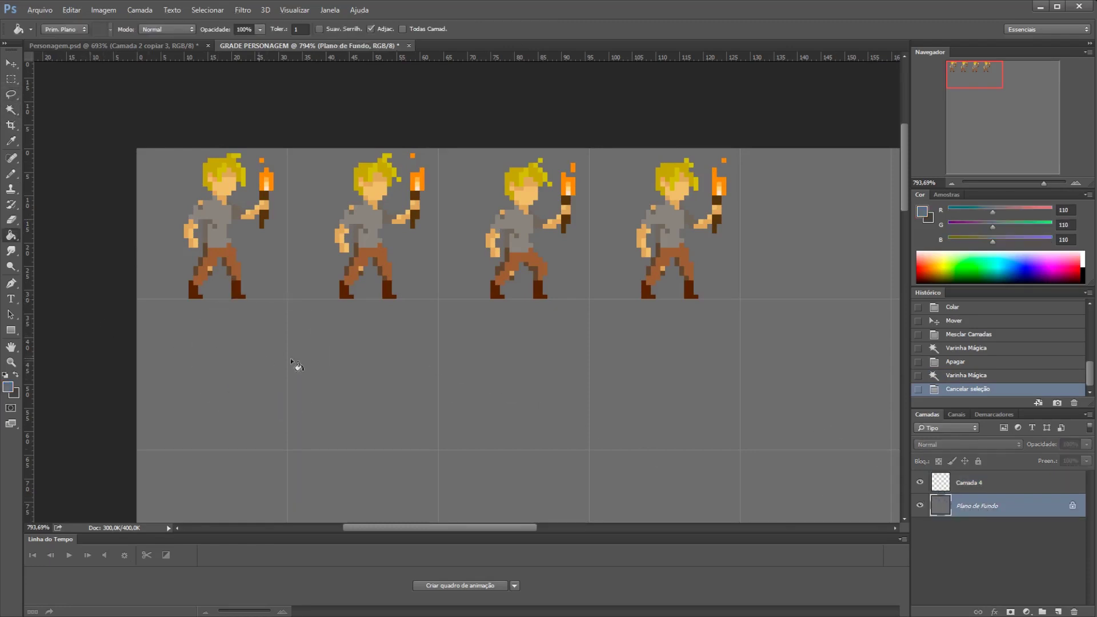
click(975, 222)
click(972, 209)
click(642, 369)
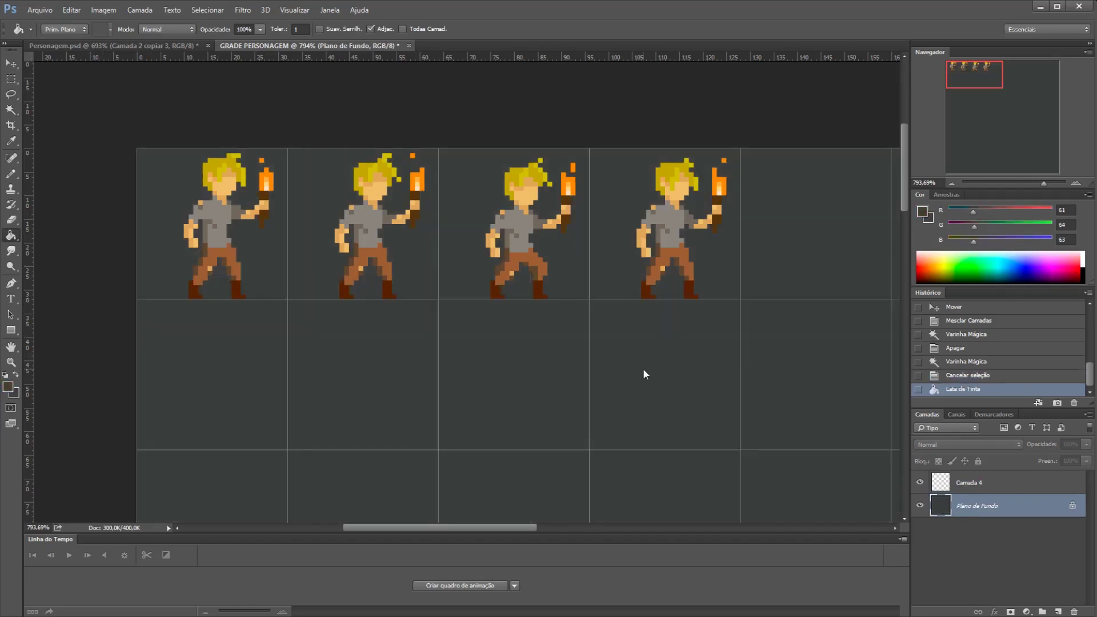
click(968, 211)
click(538, 367)
Rename the Camada 4 layer to Personagem and save the GRADE PERSONAGEM.psd document.
scroll(612, 368, down, 3)
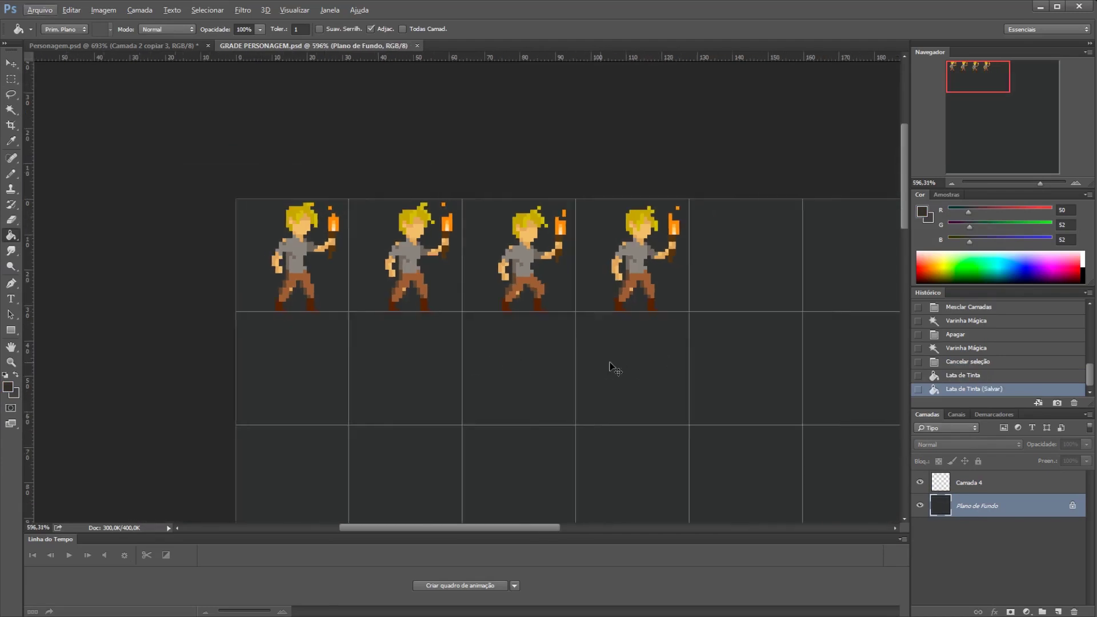
scroll(610, 363, right, 2)
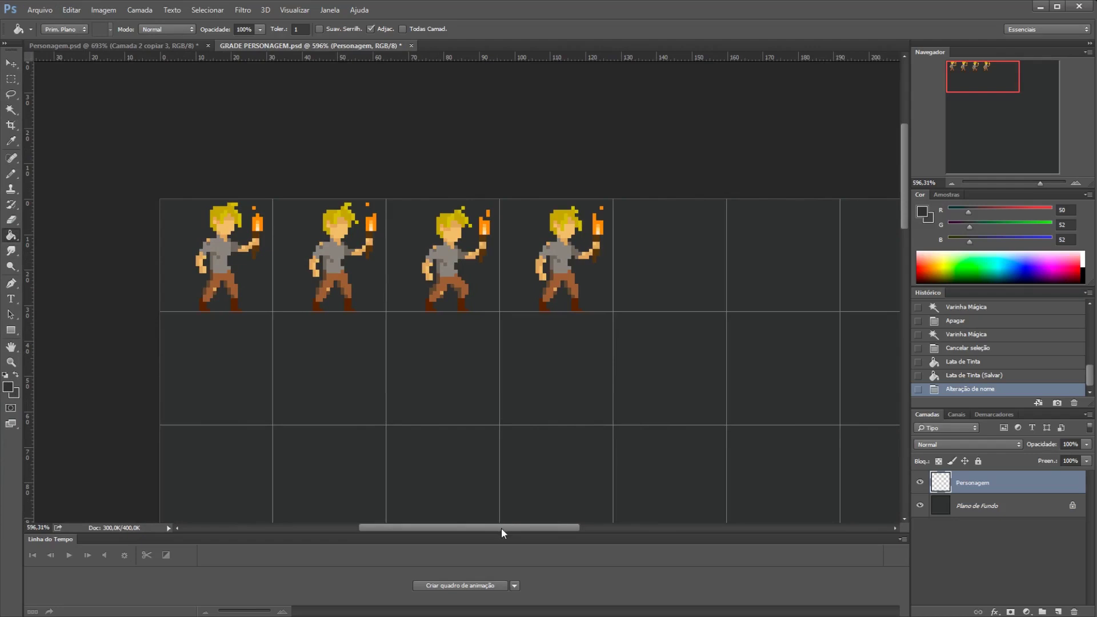
drag(501, 526, 524, 528)
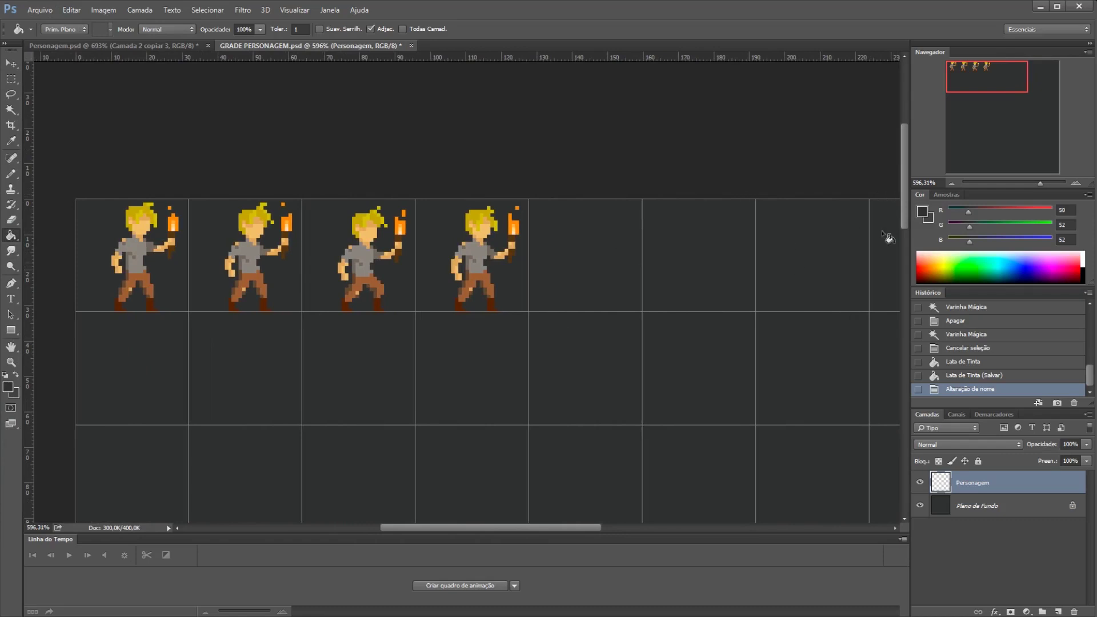
scroll(669, 264, down, 2)
scroll(668, 264, right, 3)
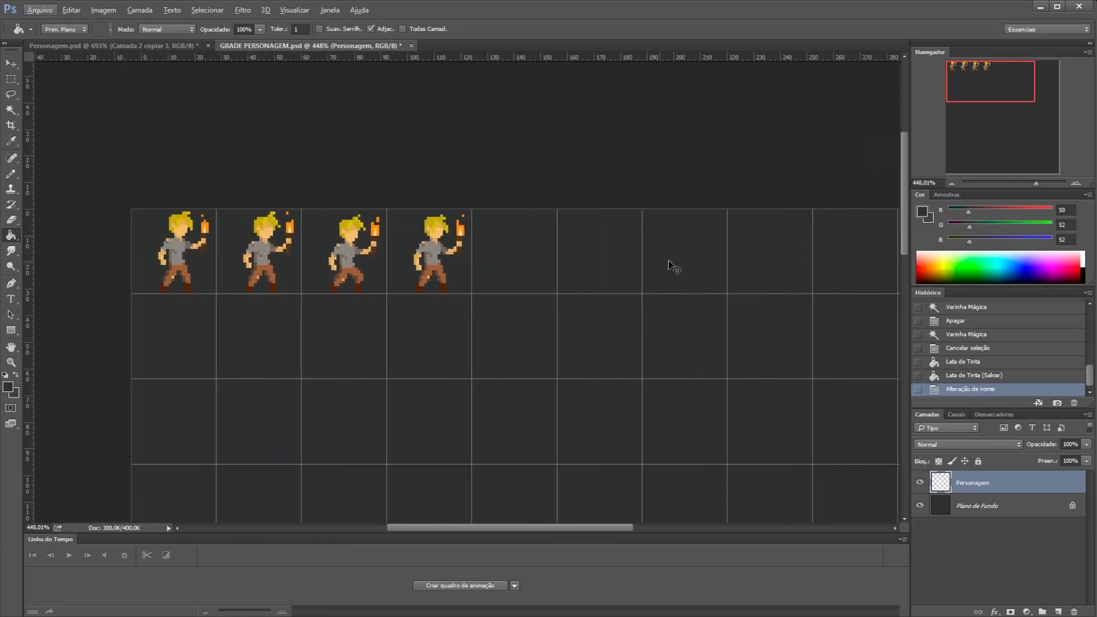
scroll(608, 246, down, 1)
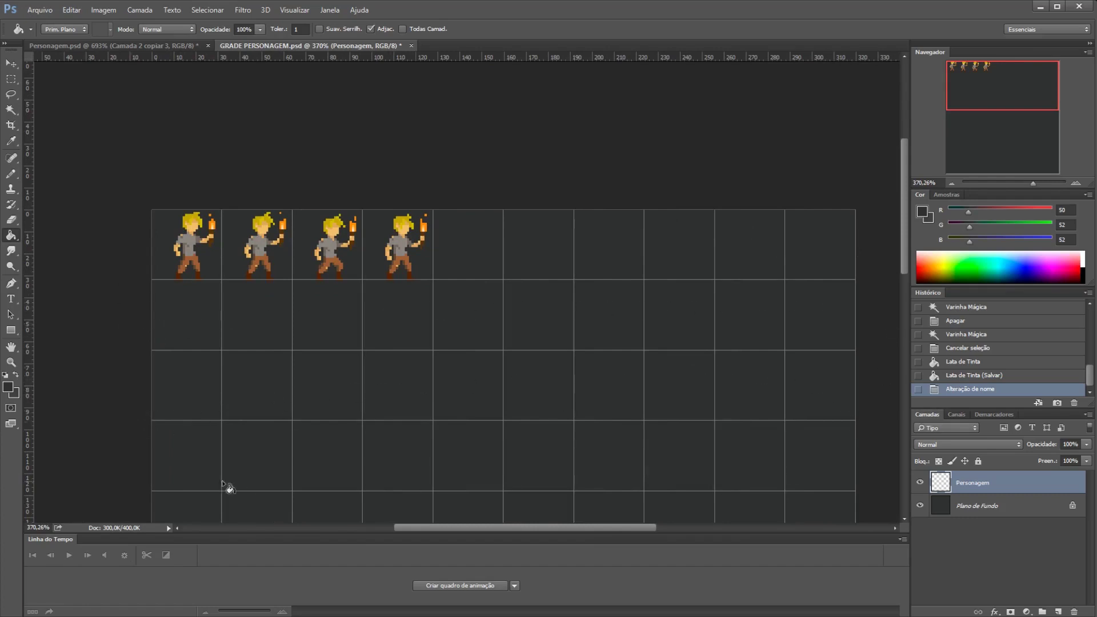
click(40, 9)
click(43, 127)
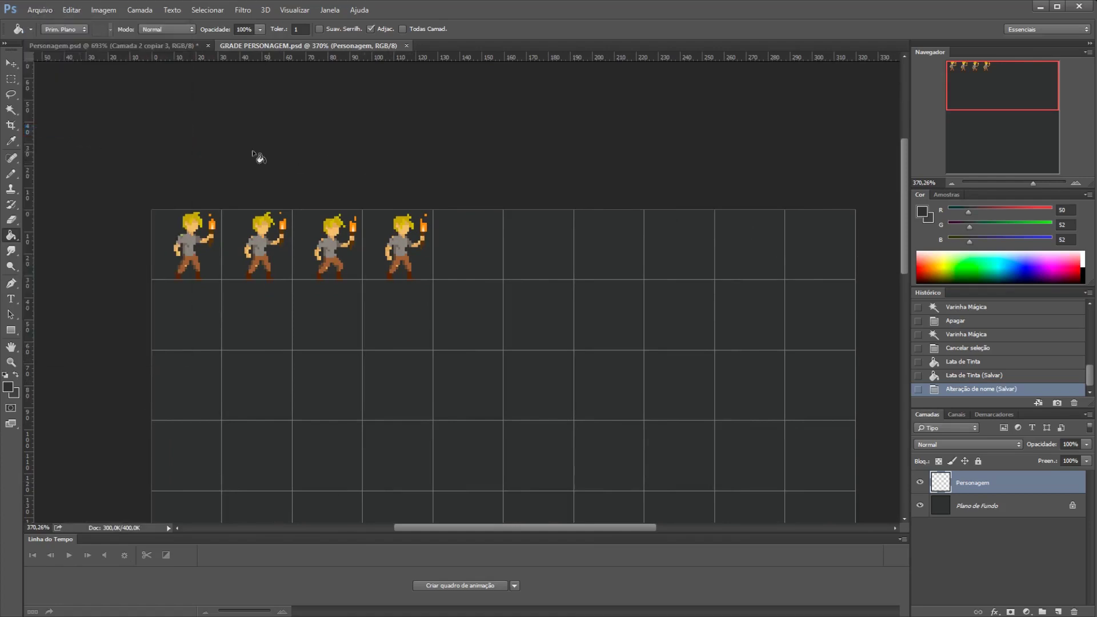